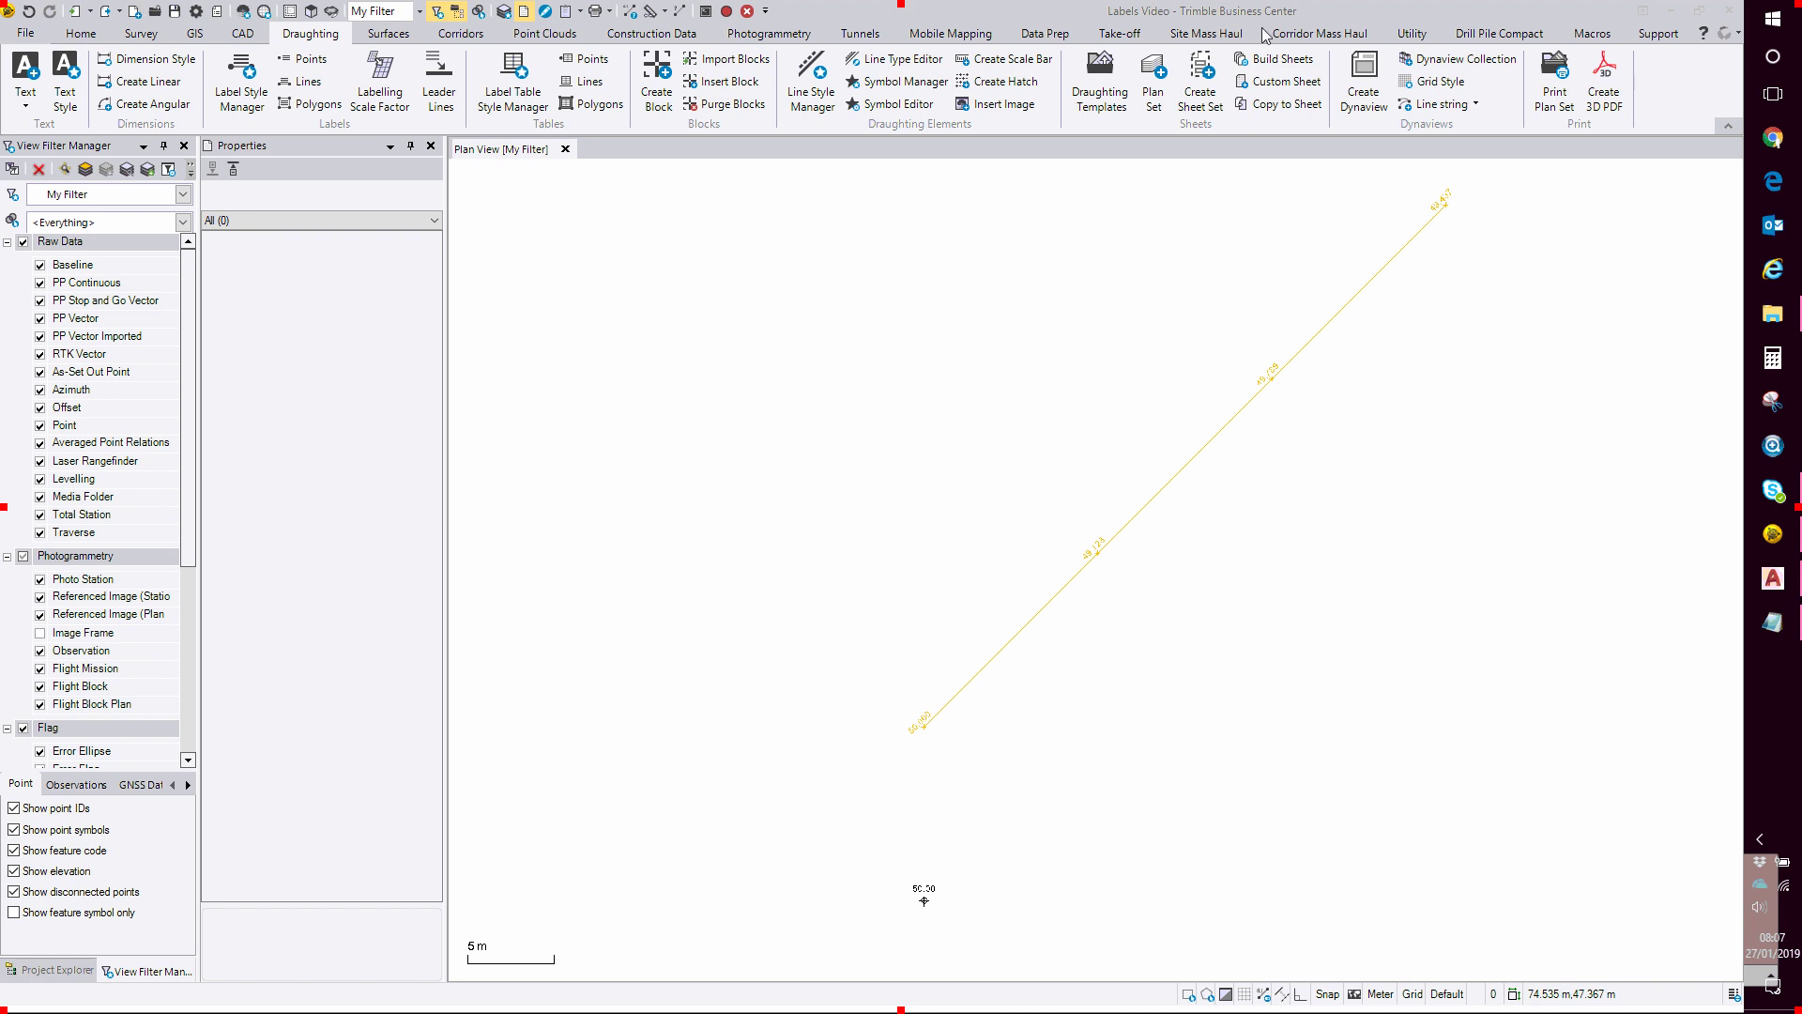
Inspect the properties of the 49.789 elevation label on the line in the plan view, leaving nothing selected
scroll(1017, 571, "up", 5)
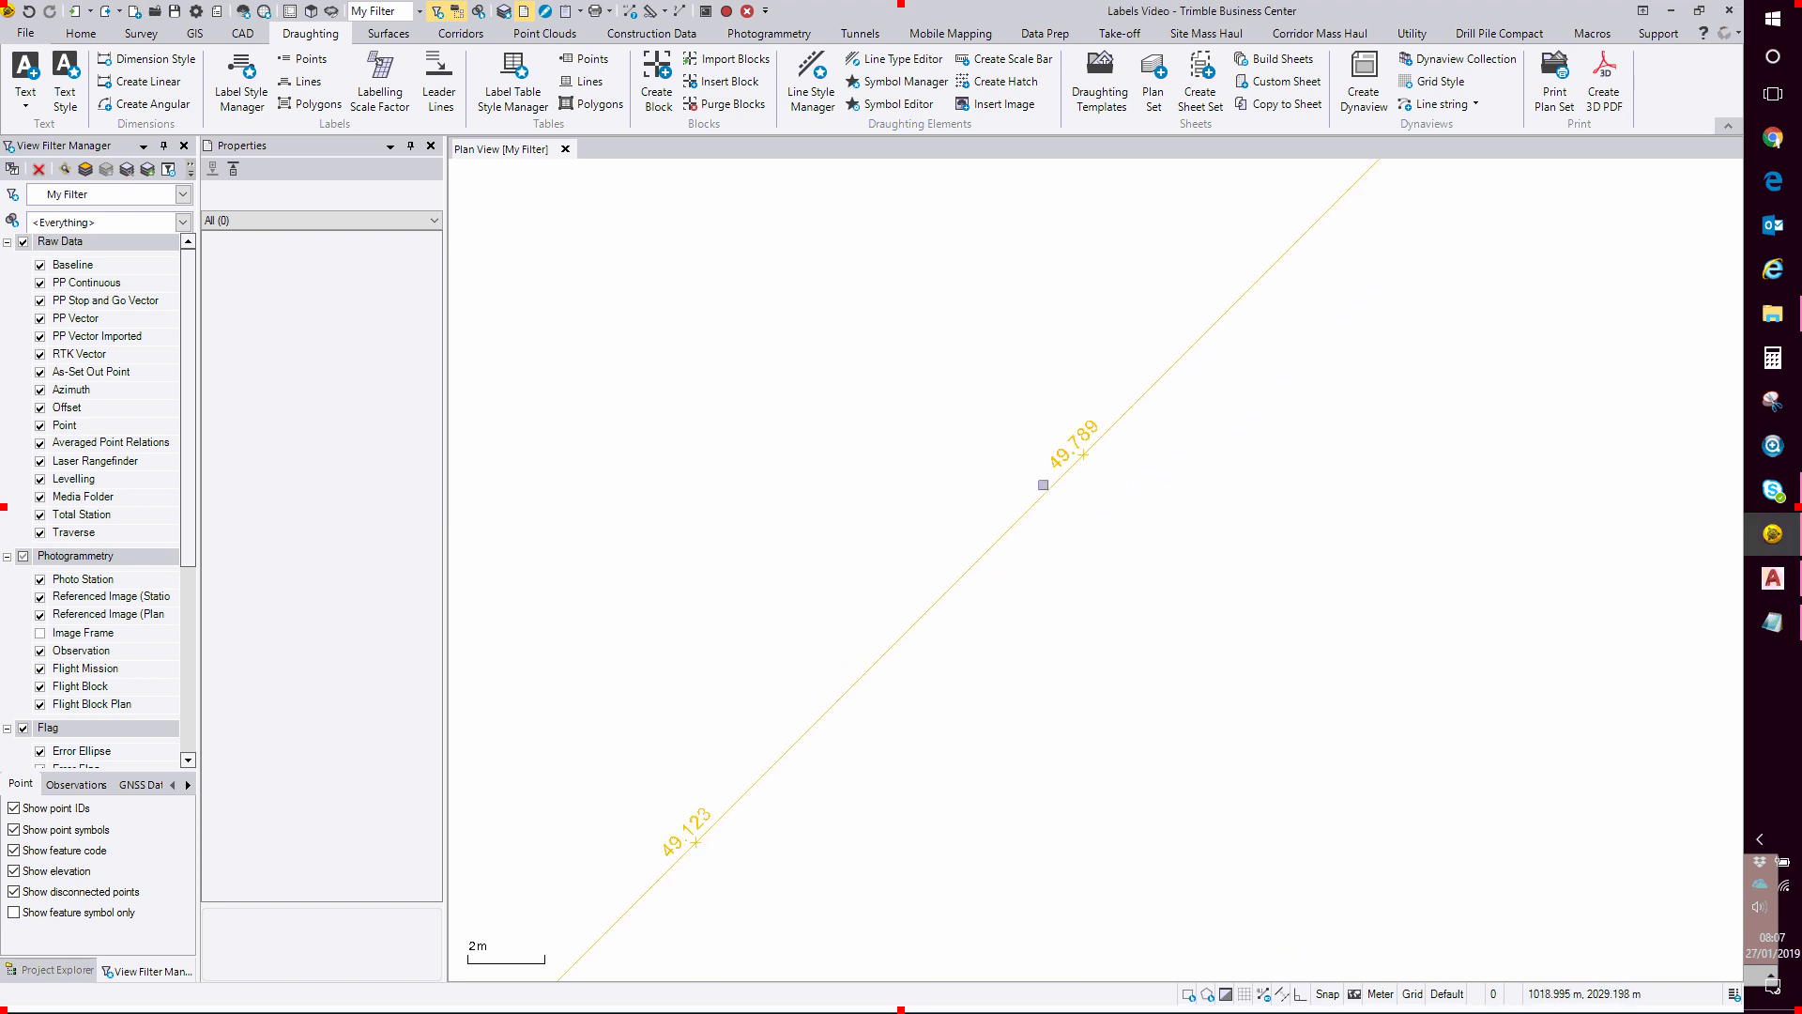
scroll(939, 563, "up", 2)
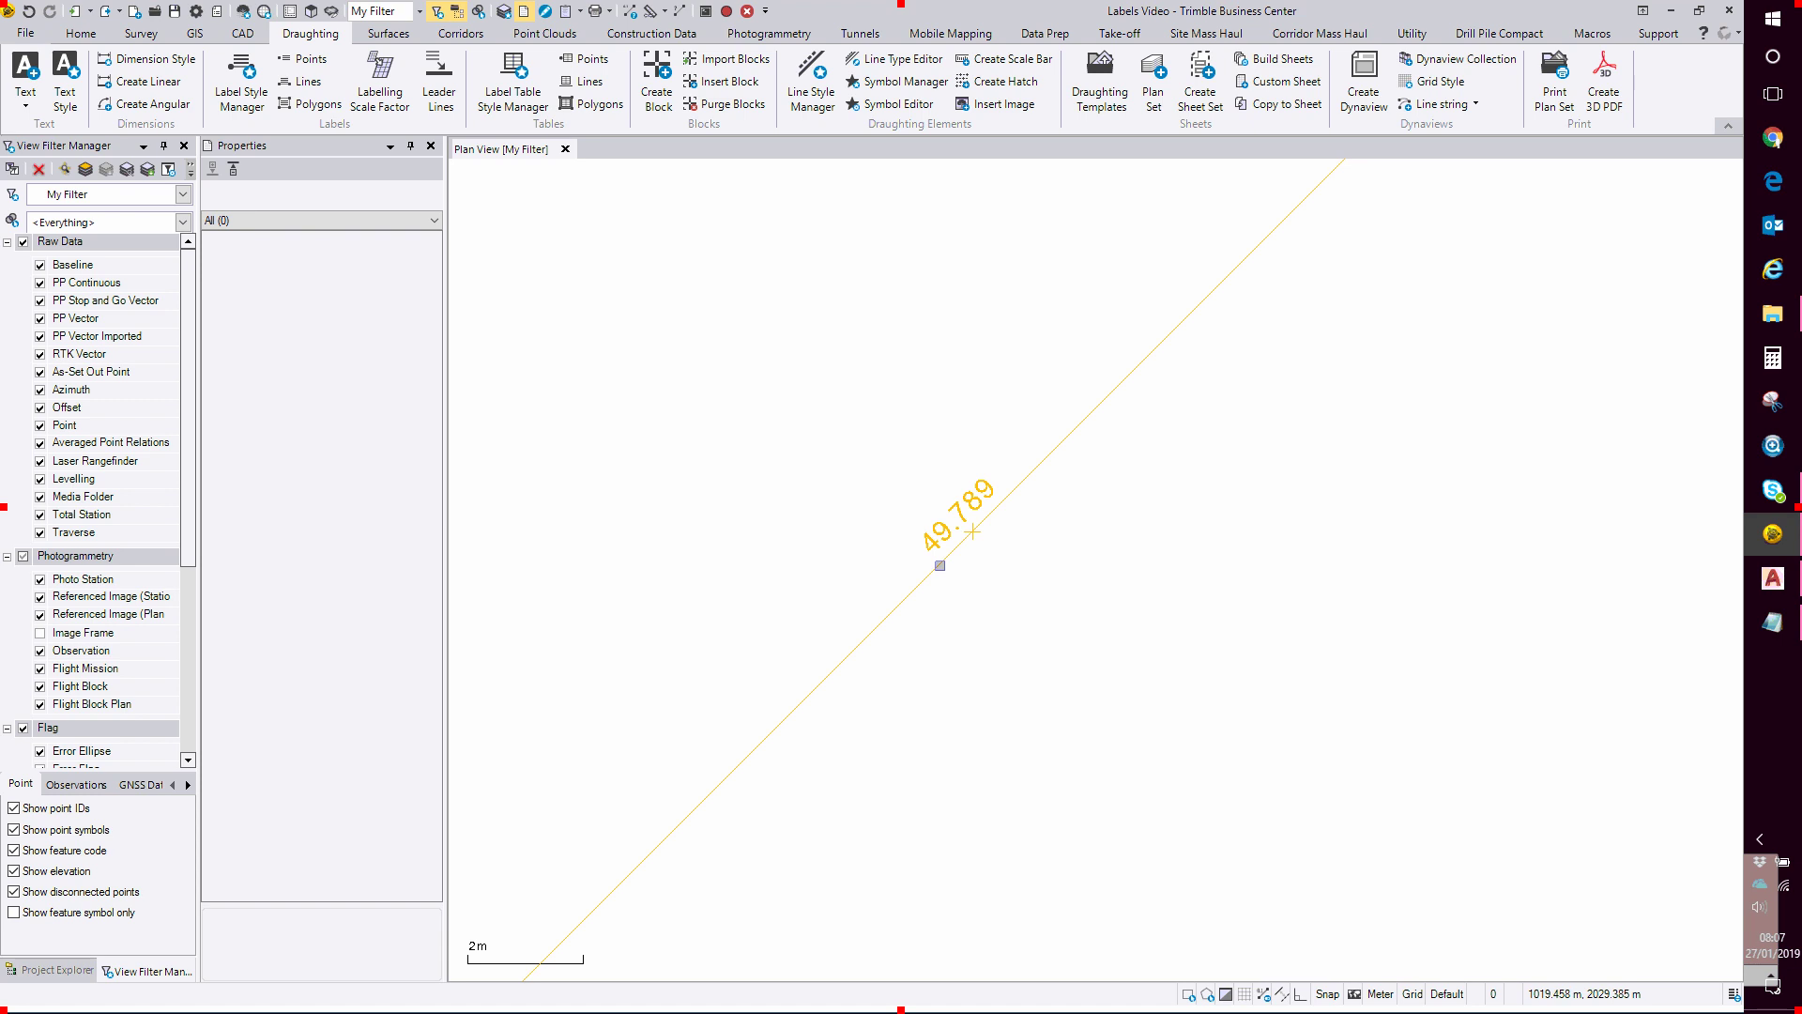
scroll(940, 565, "up", 3)
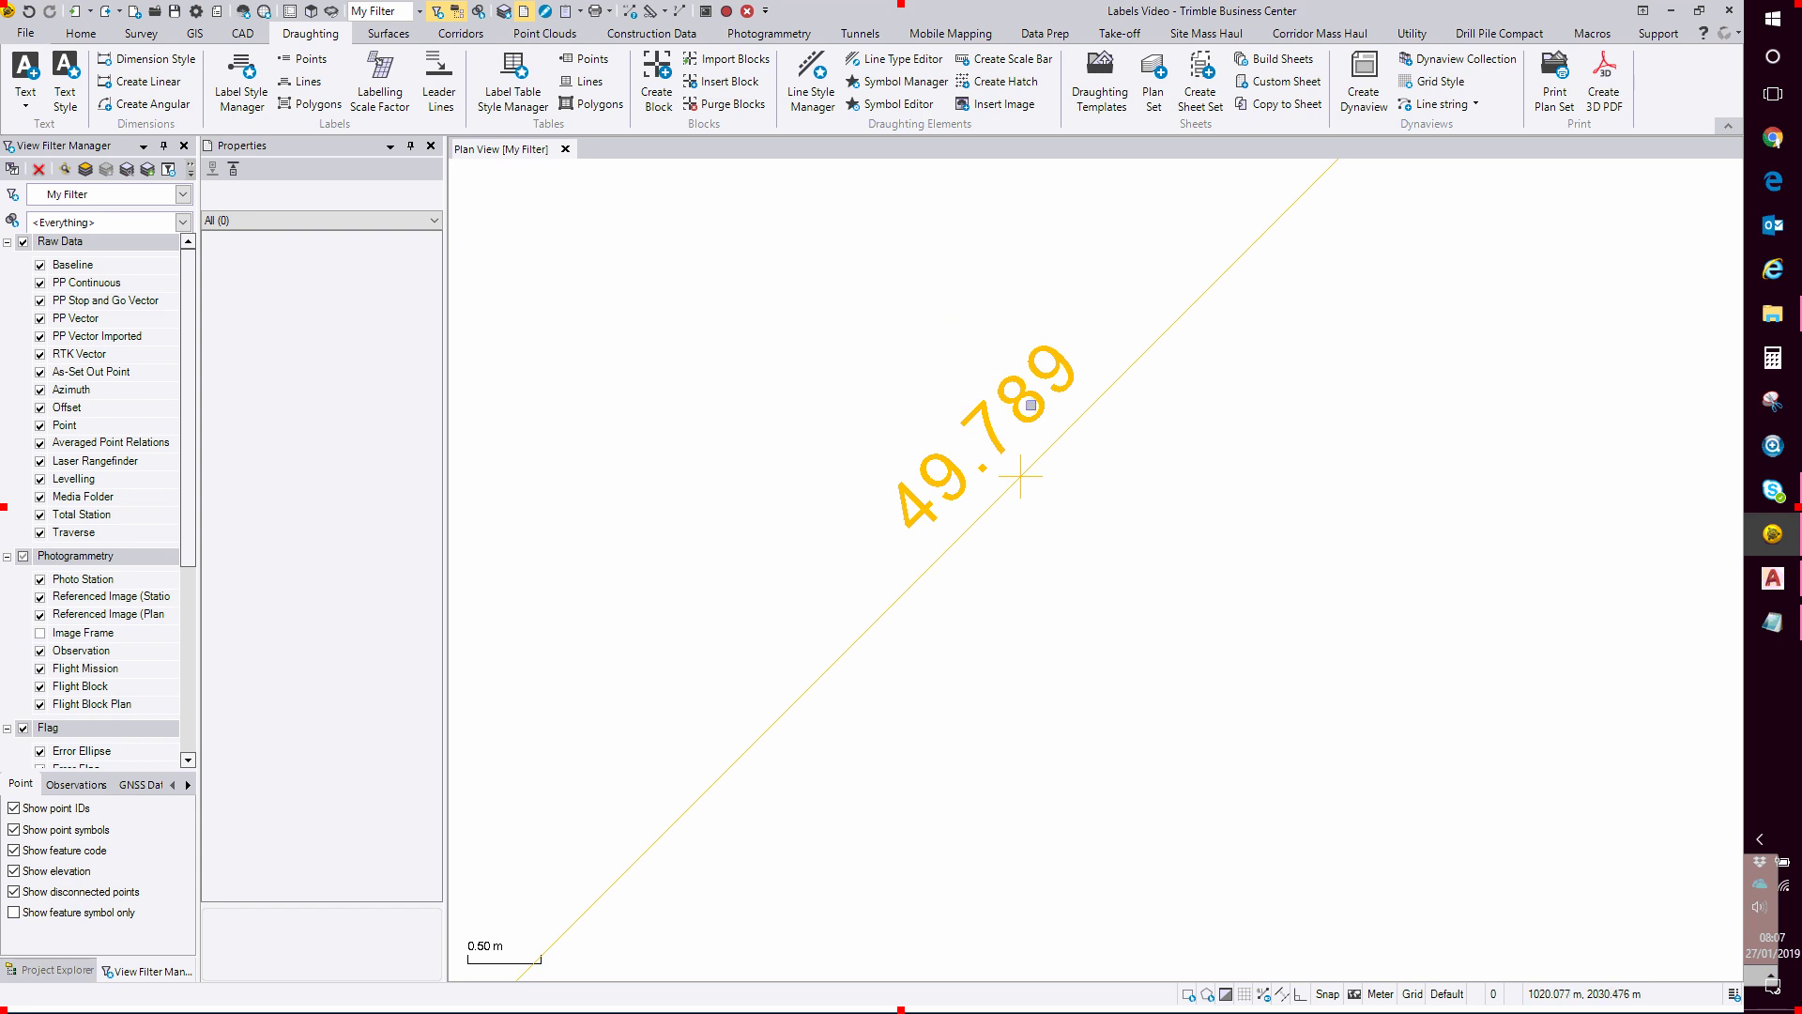
left_click(1033, 398)
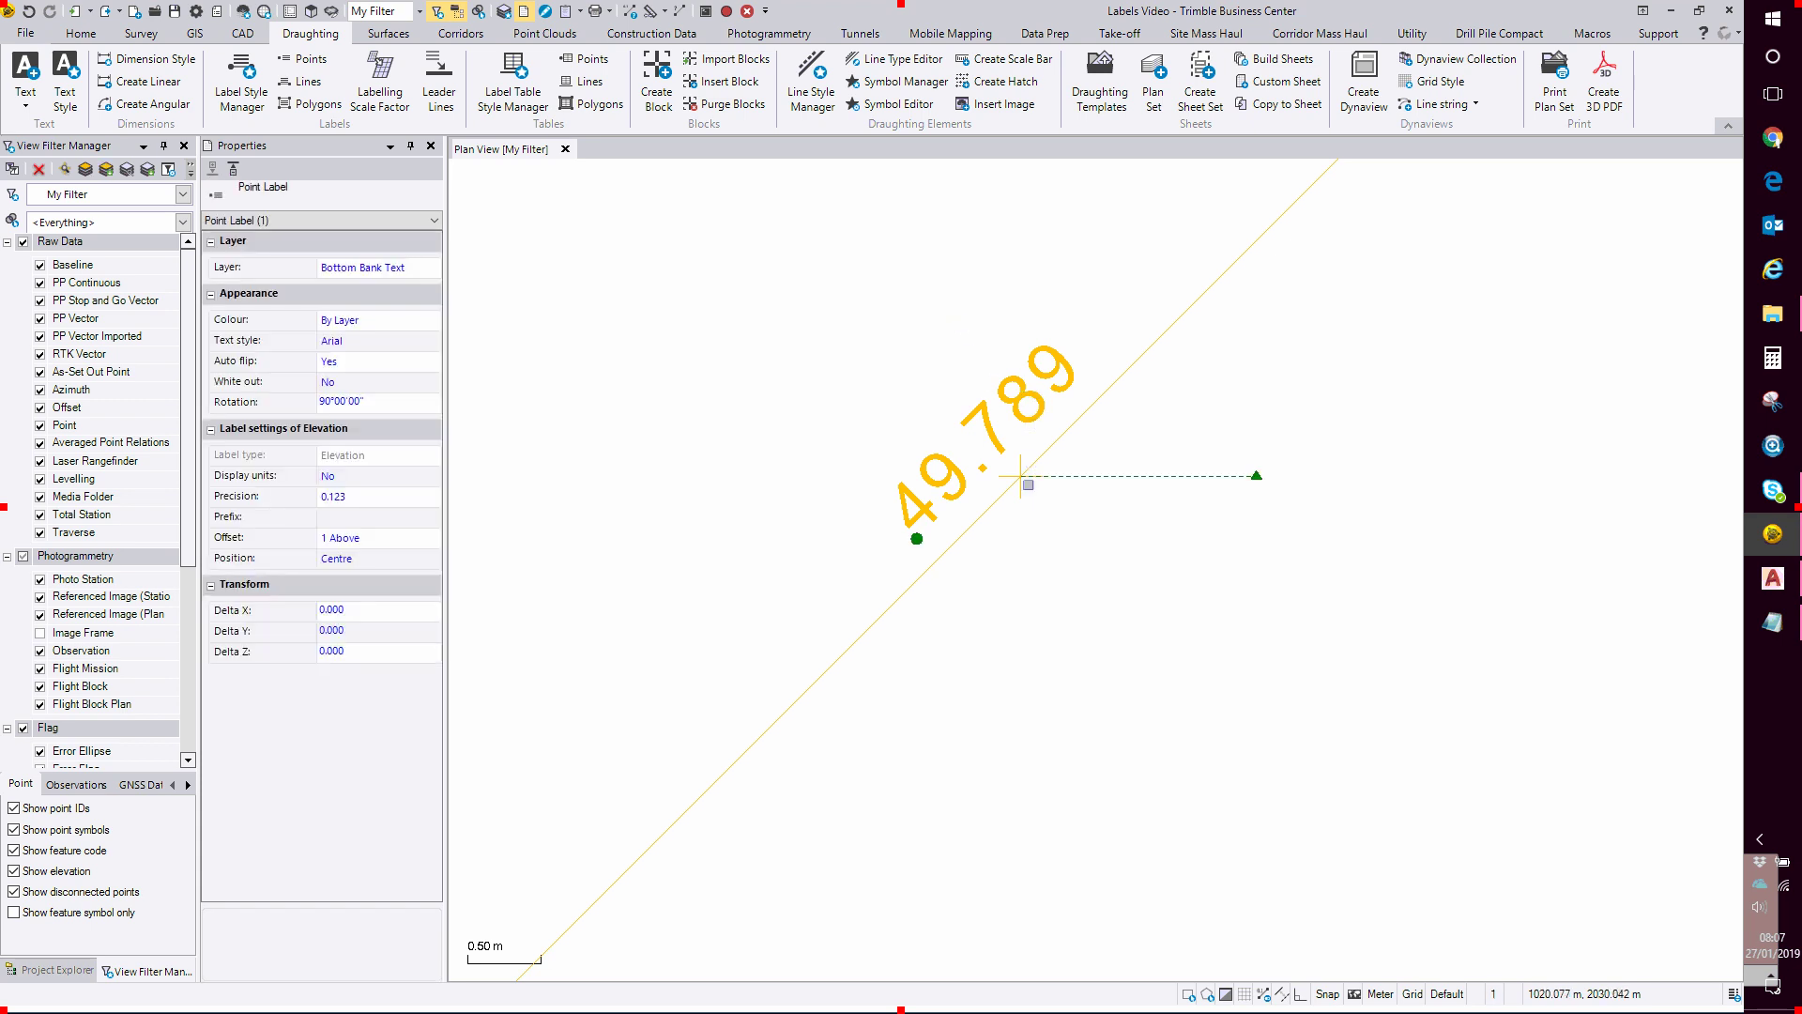
key("Escape")
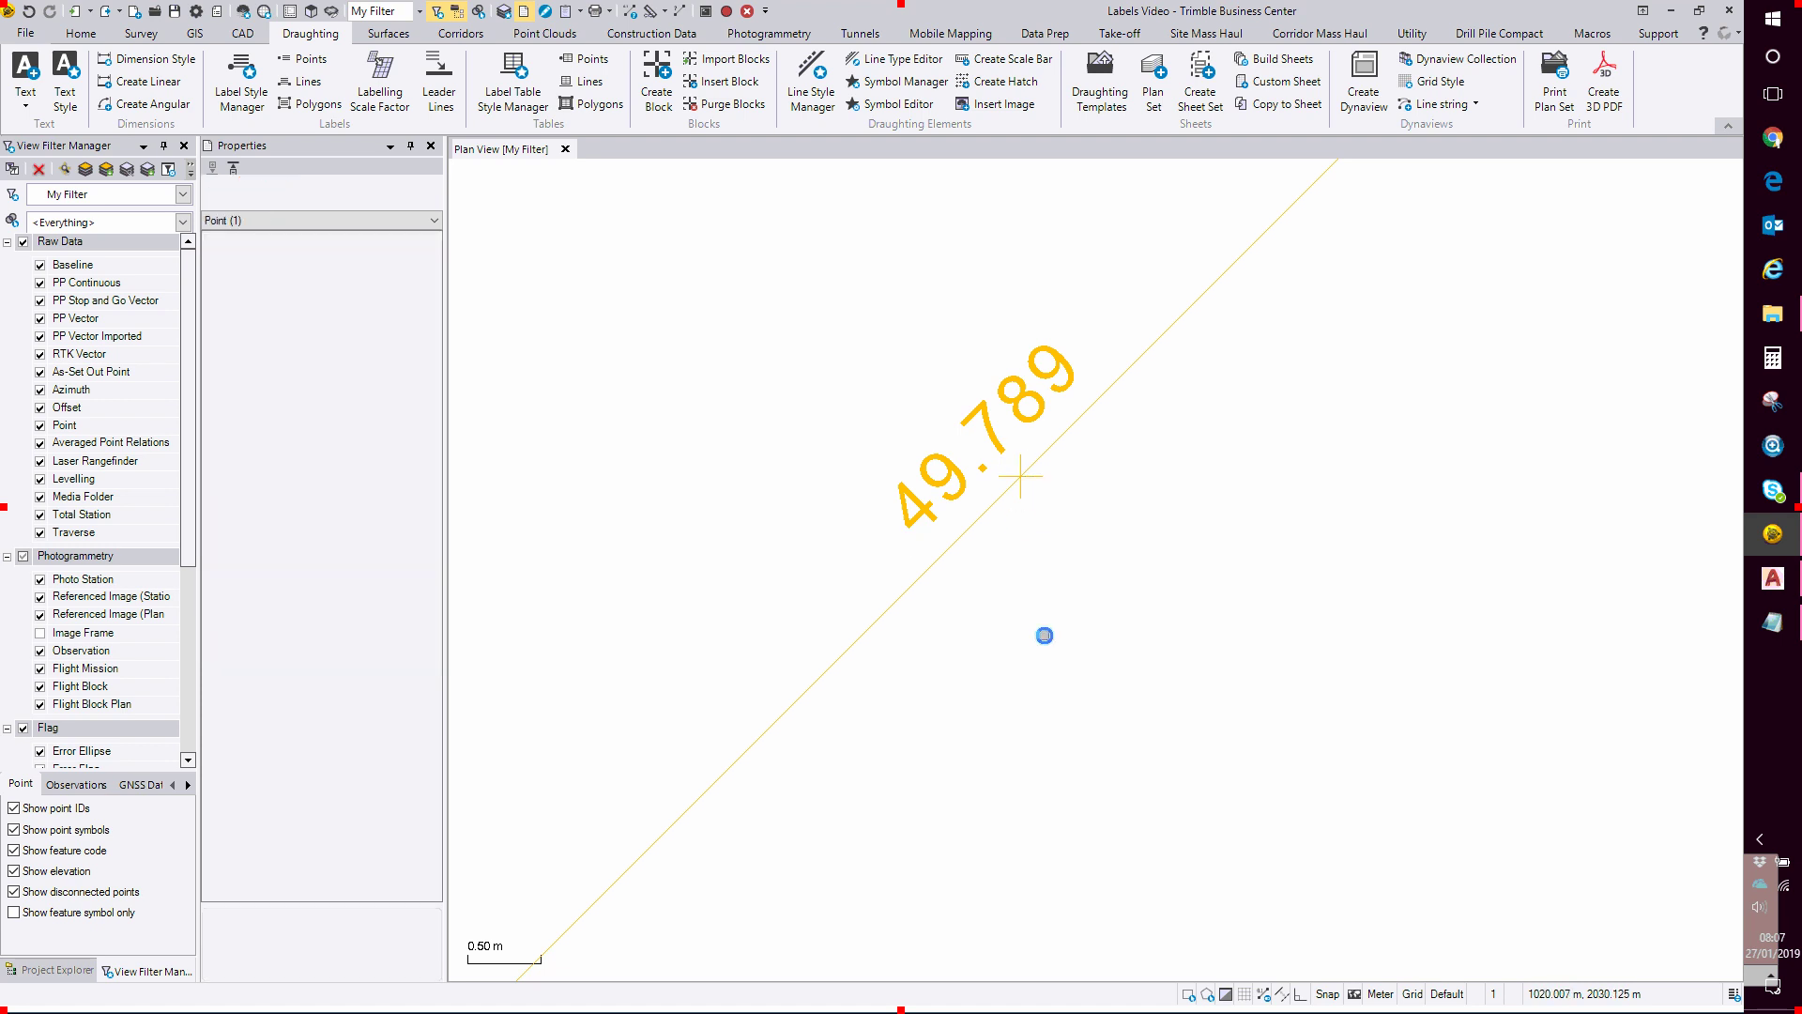
key("Escape")
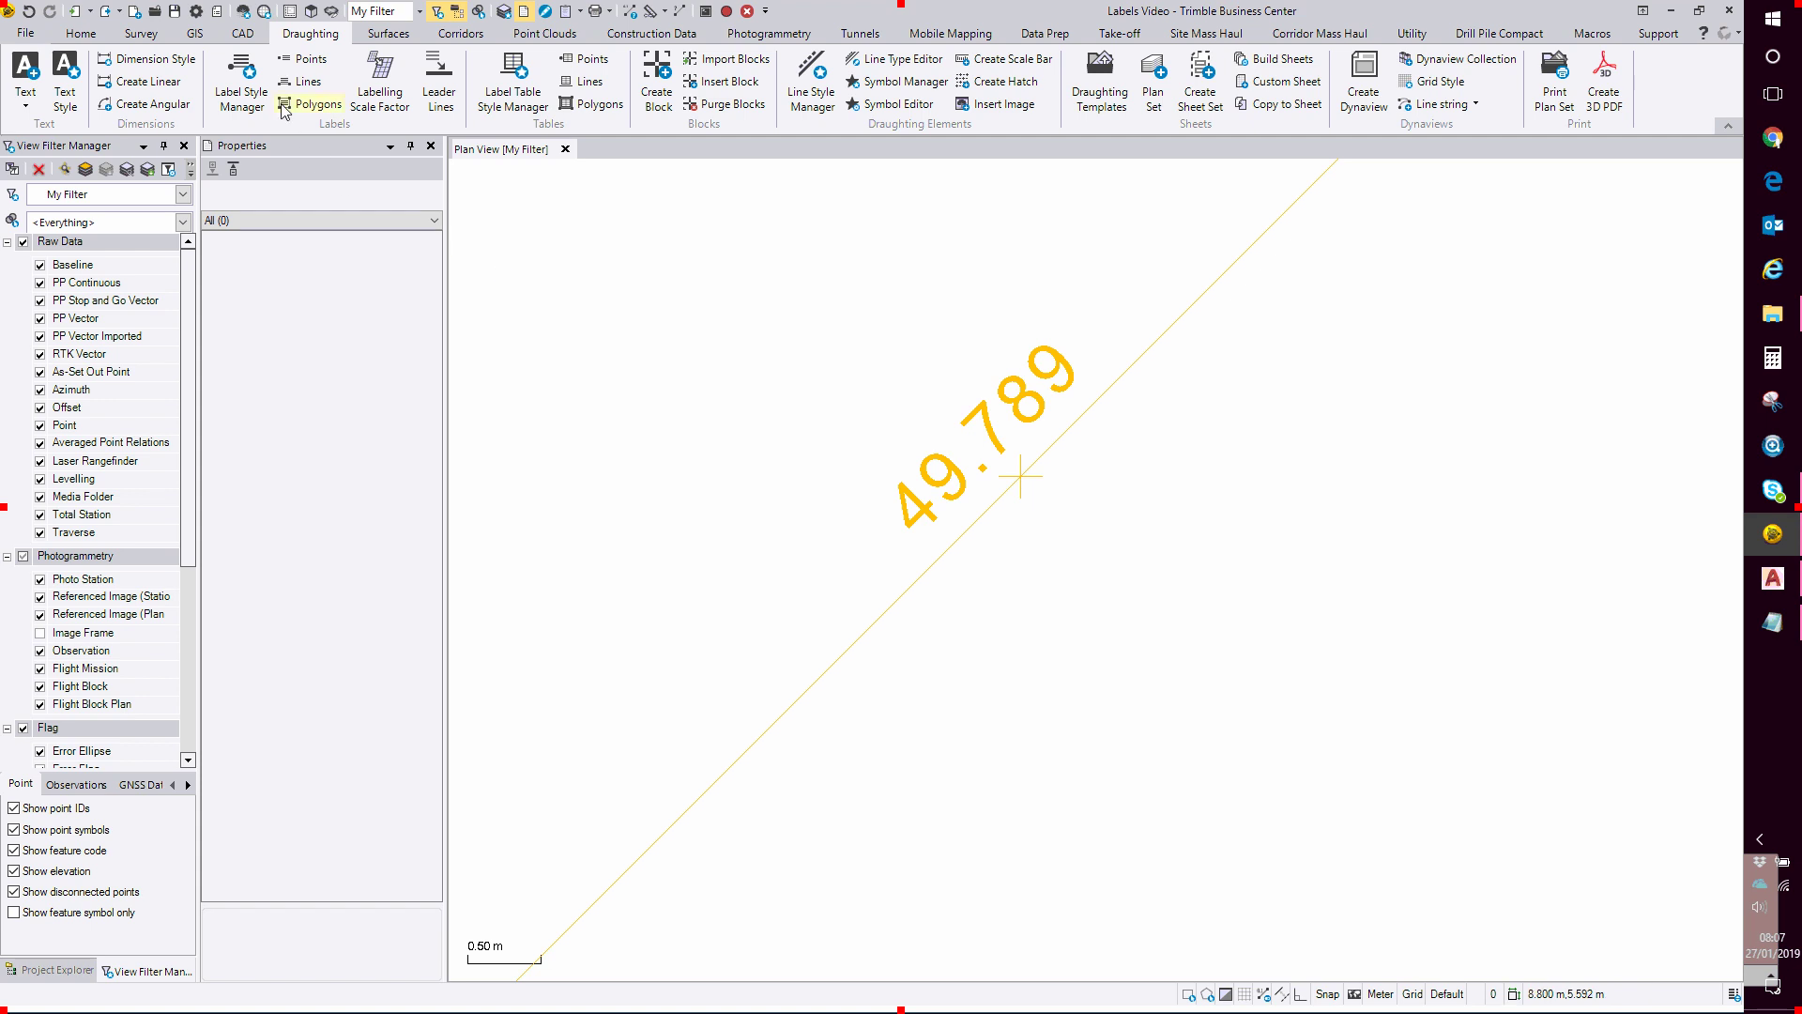
Review the Bottom Bank point label style in the Label Style Manager and leave it without changes
left_click(246, 77)
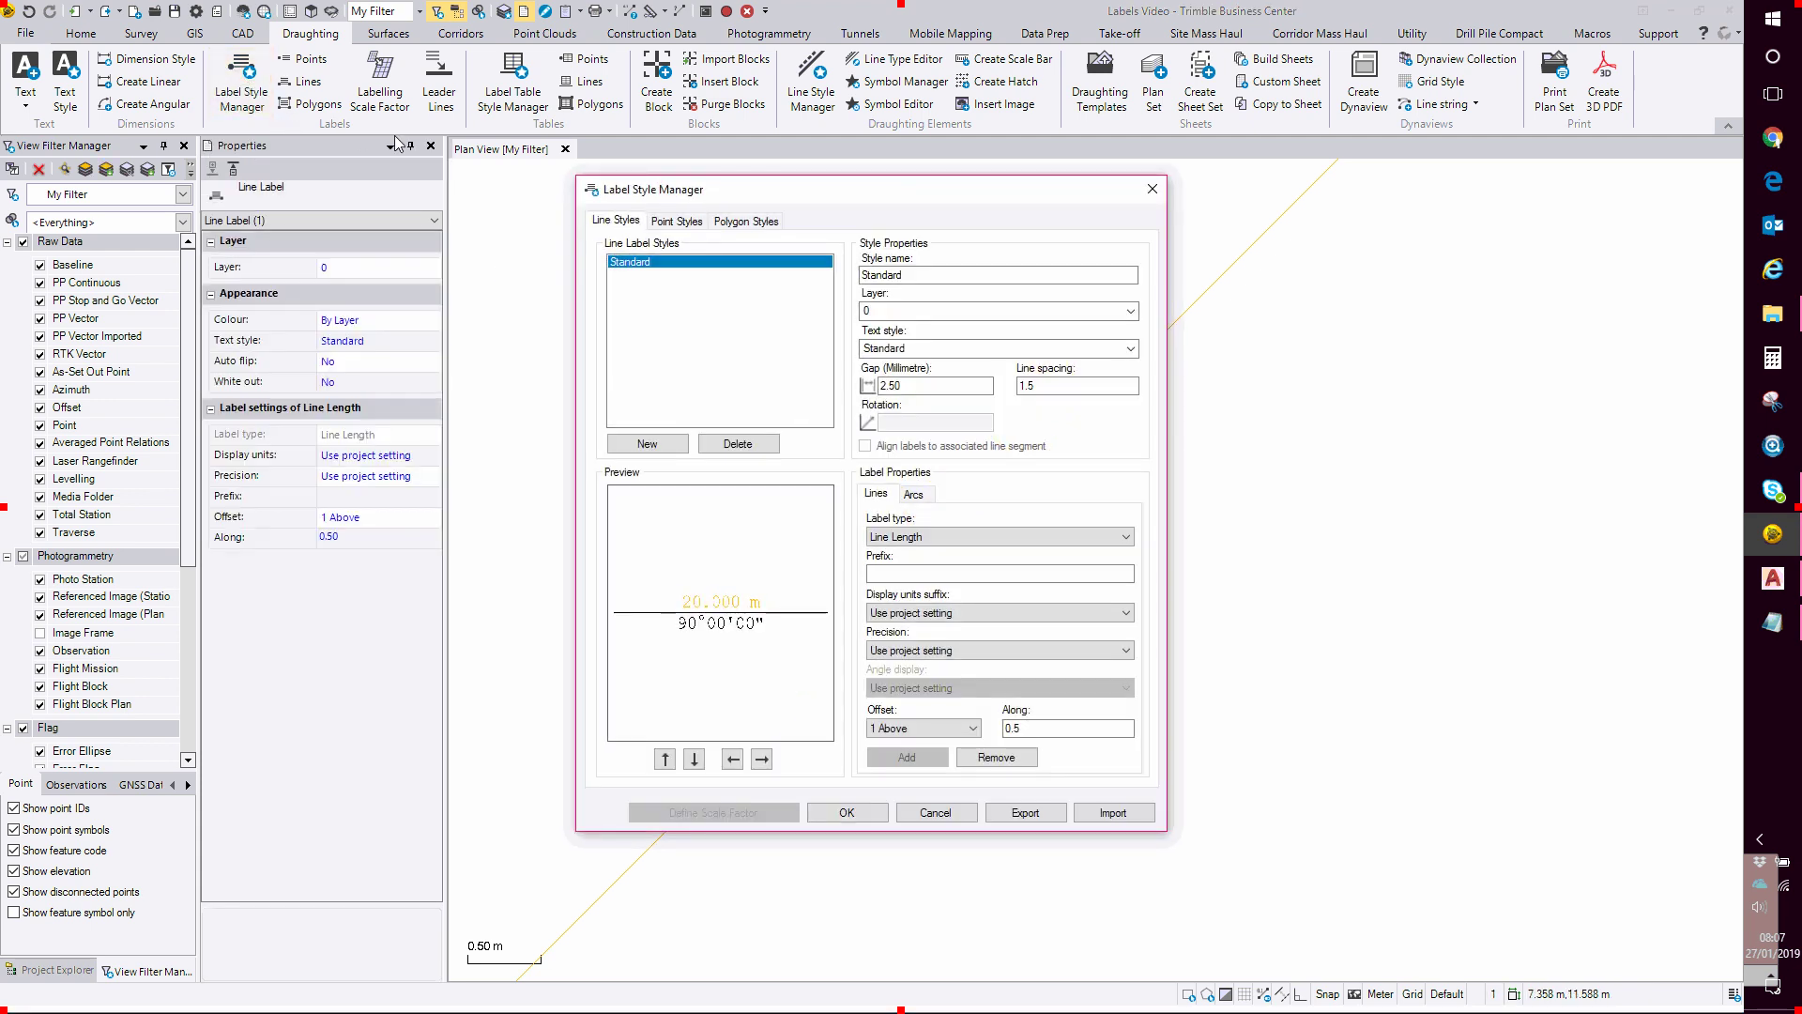
left_click(676, 221)
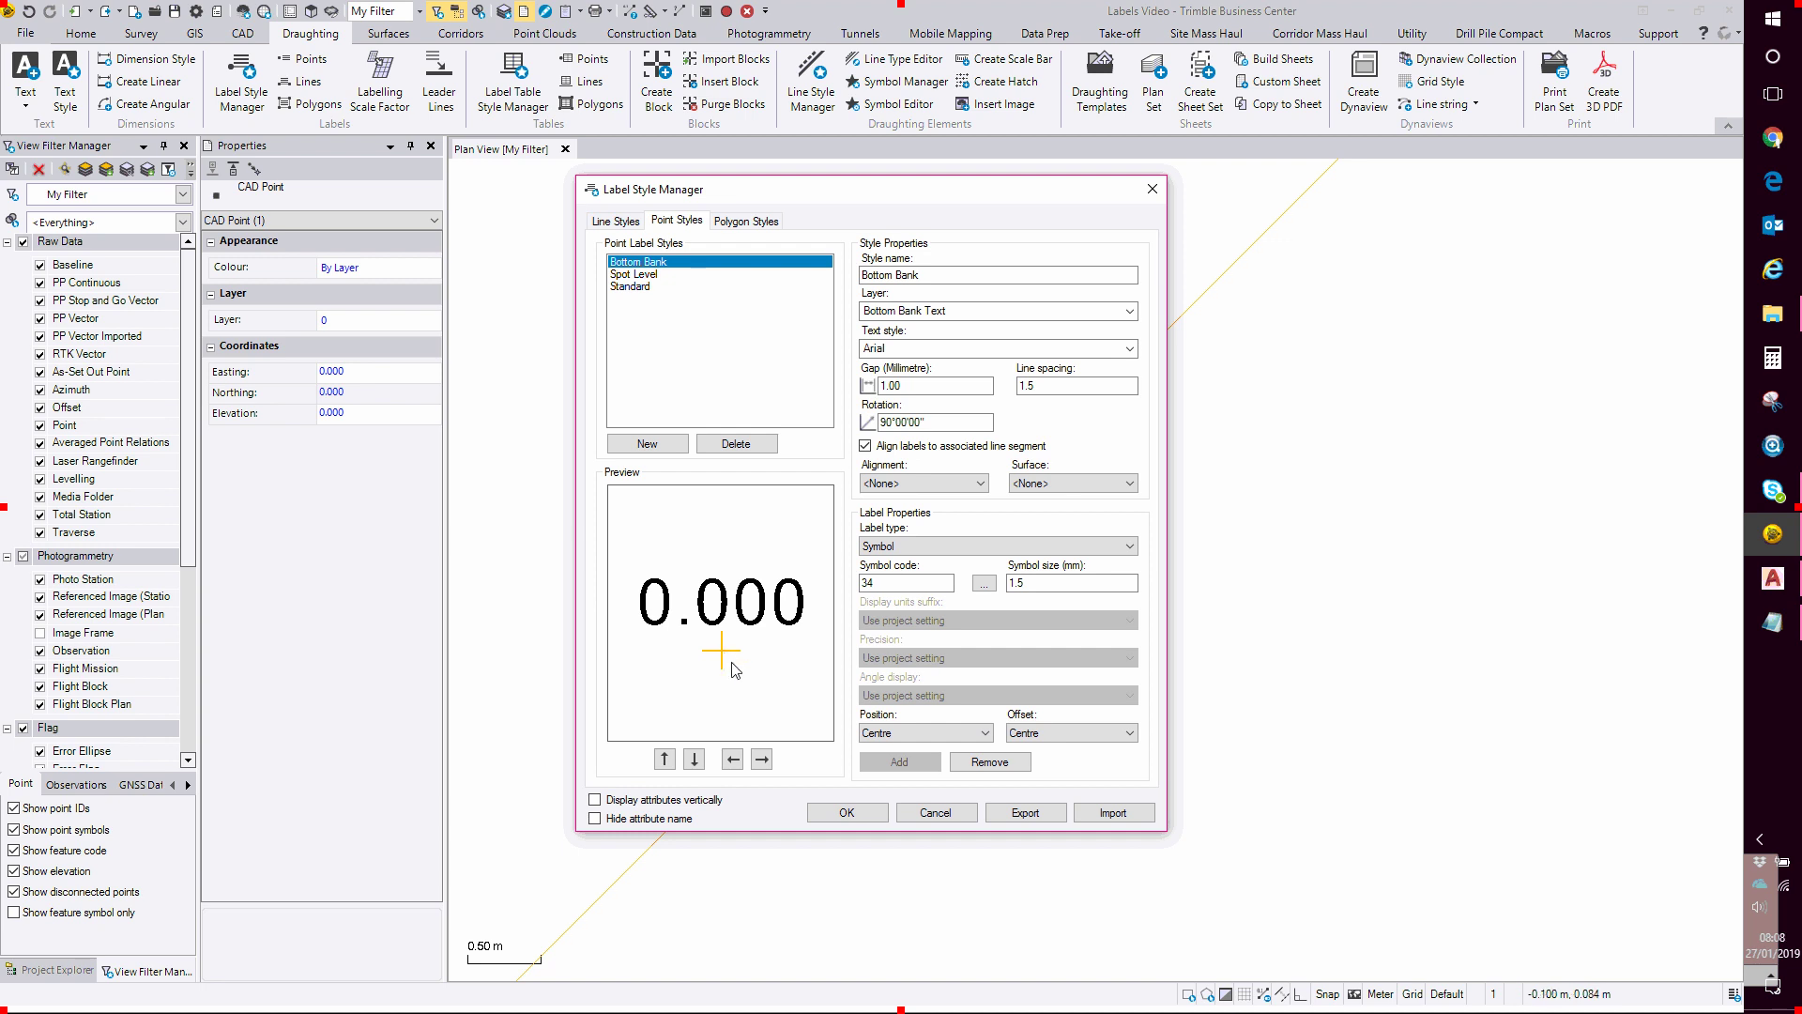
left_click(935, 811)
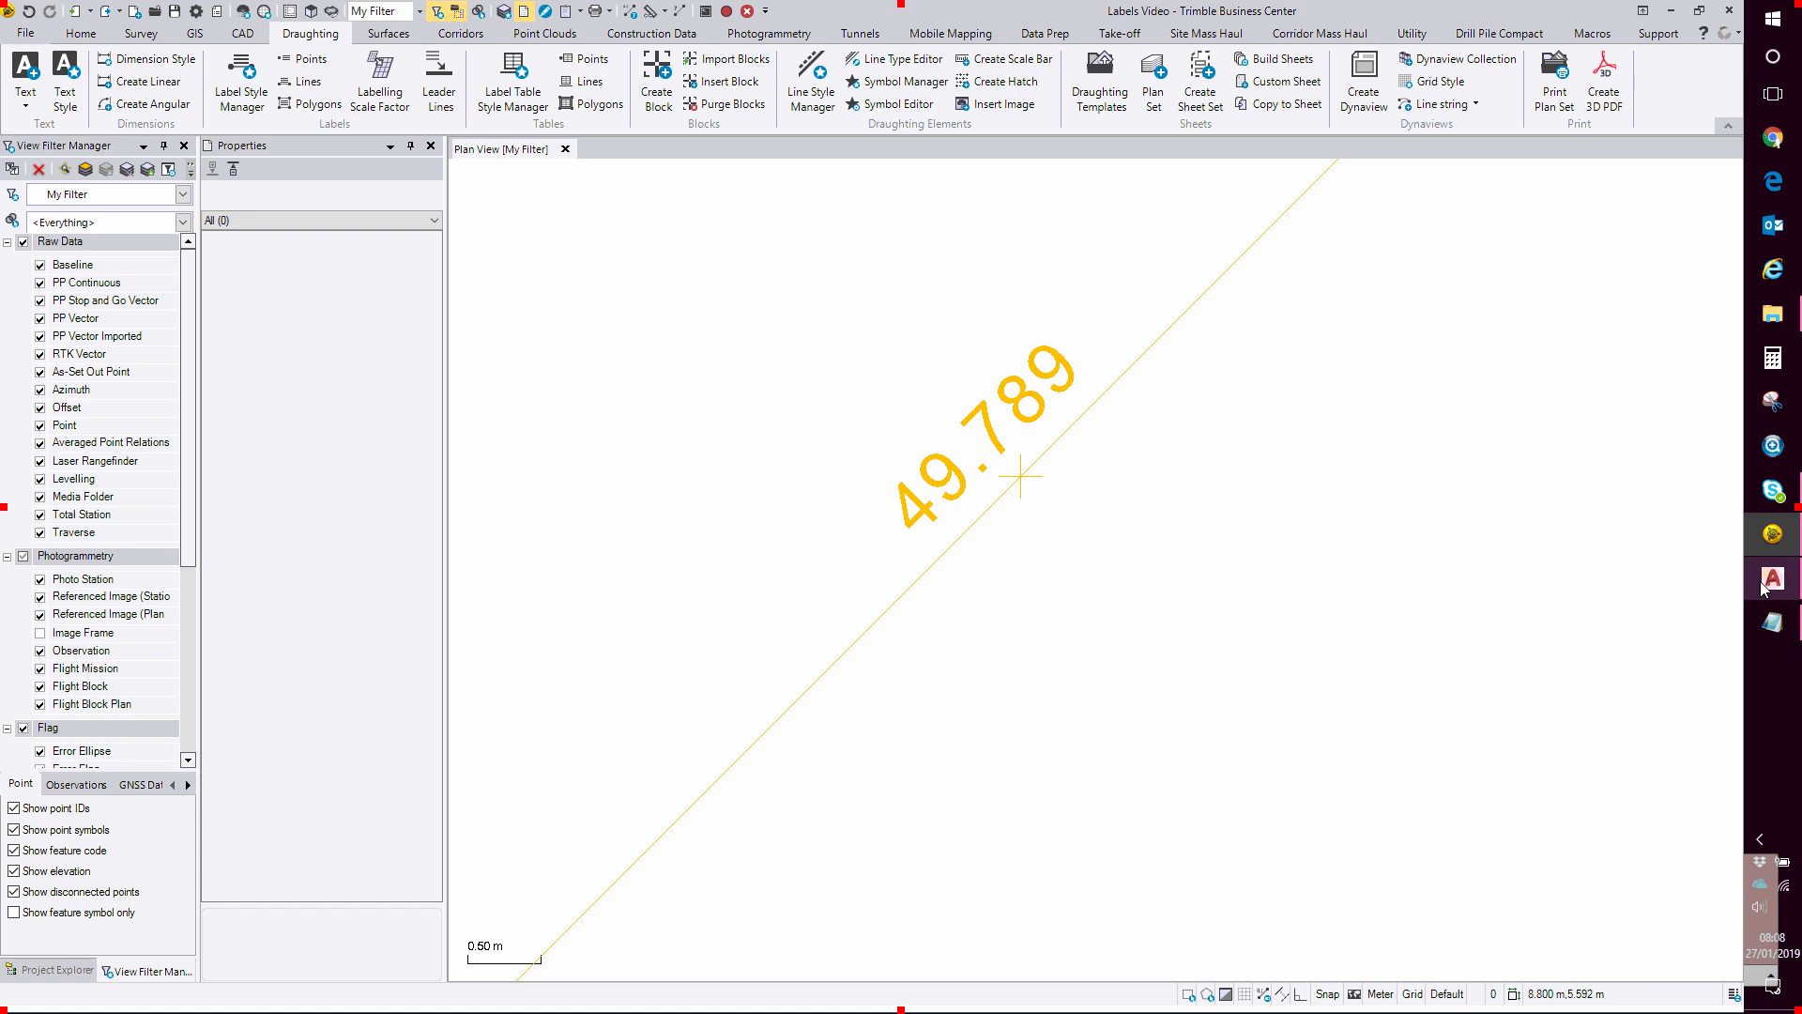
Switch to AutoCAD and examine the symbol beside the 49.789 label in the exported drawing
mouse_move(1786, 590)
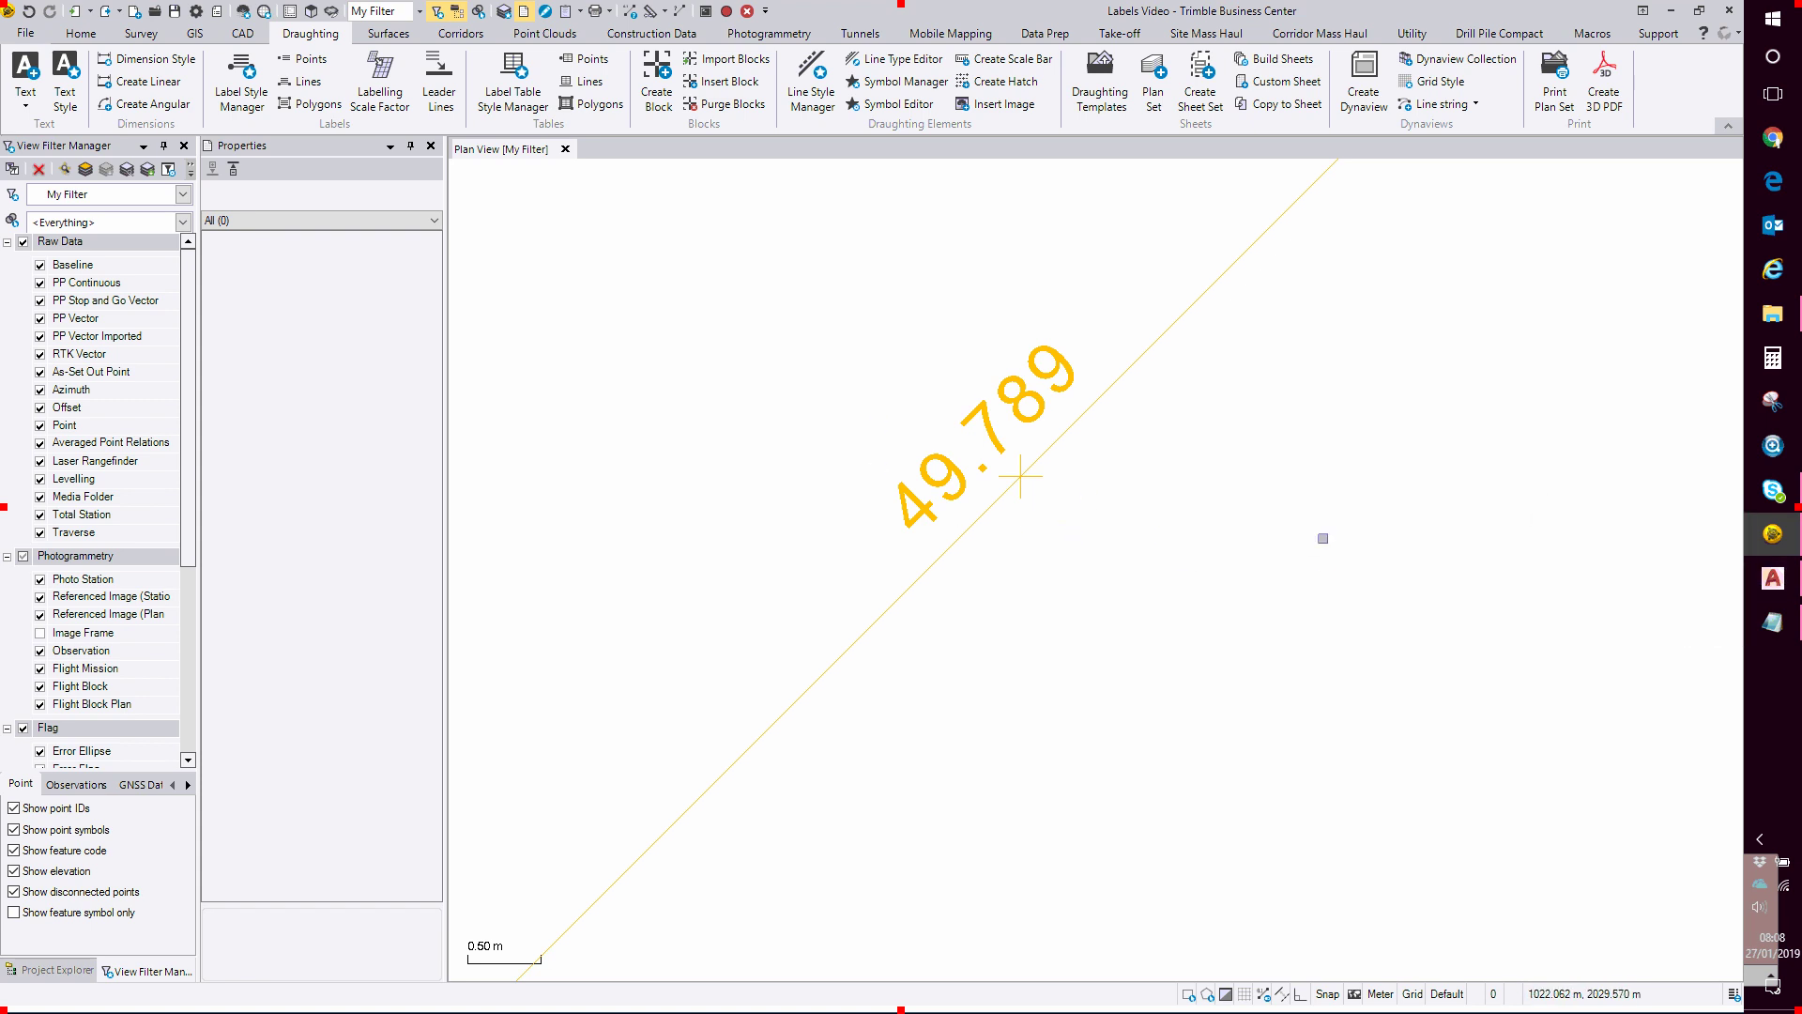
left_click(1772, 577)
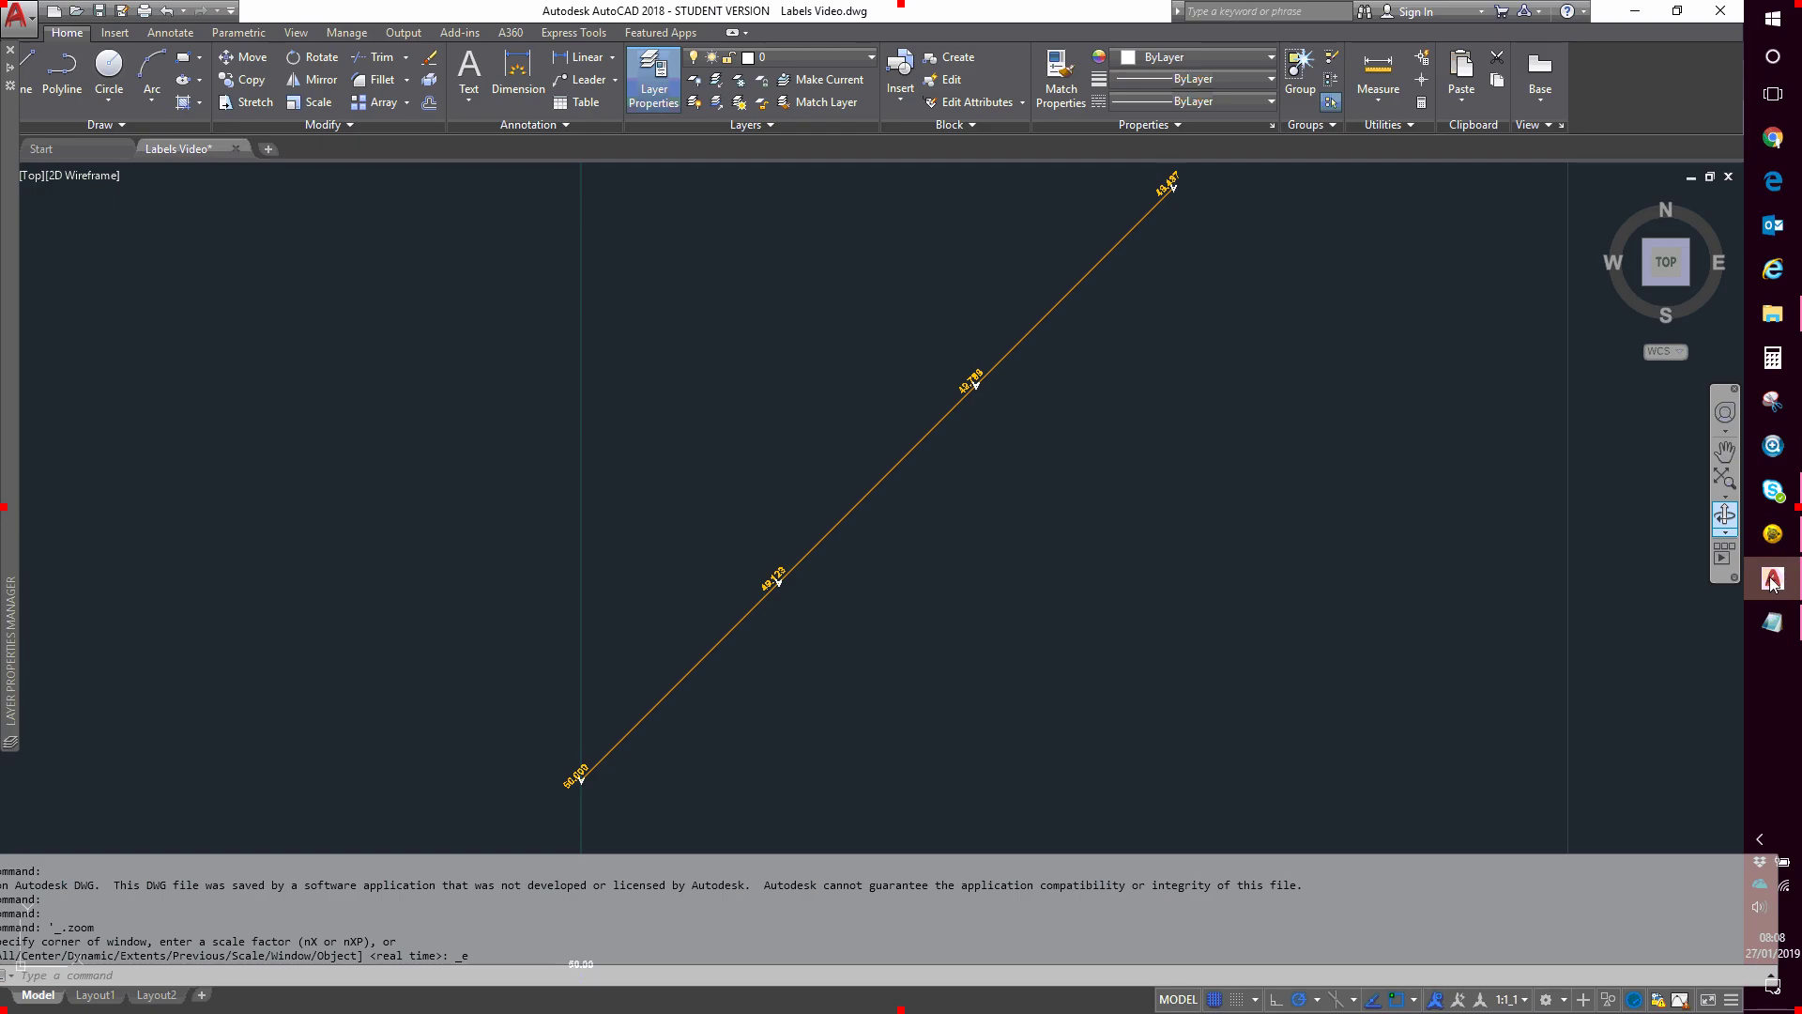
middle_click_drag(993, 403, 1005, 473)
scroll(1004, 470, "up", 8)
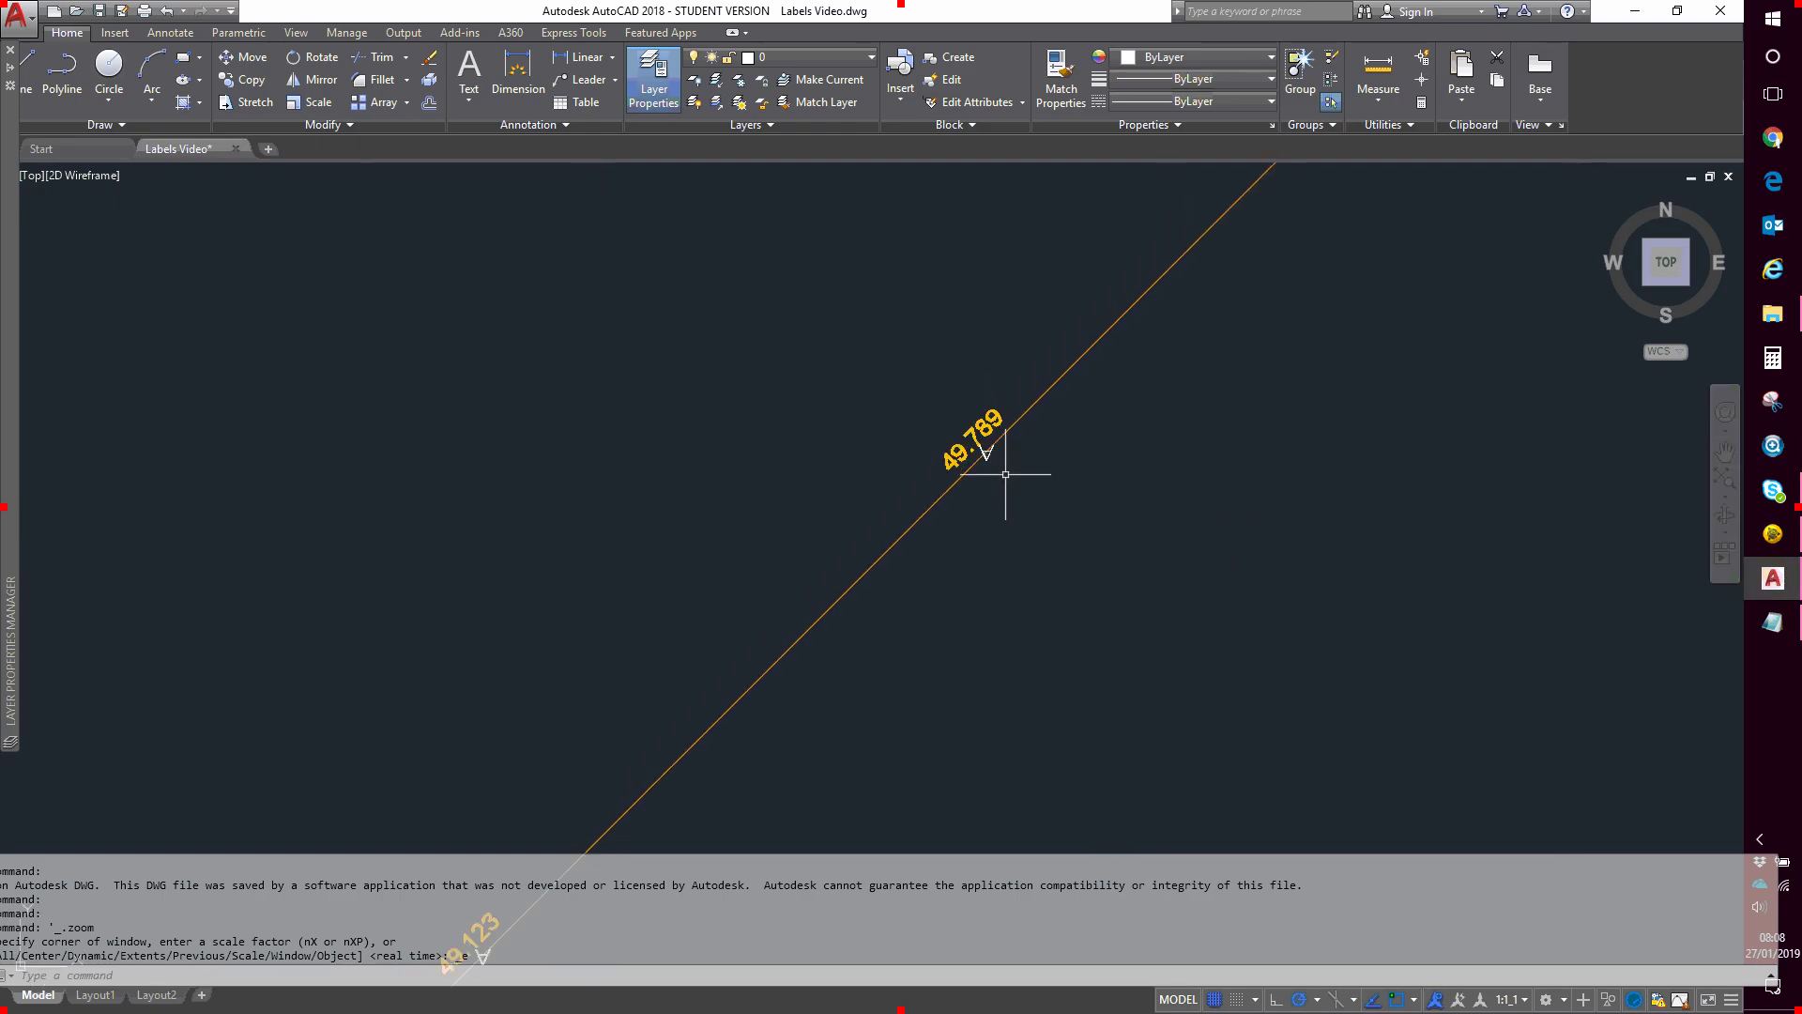
scroll(1033, 525, "up", 2)
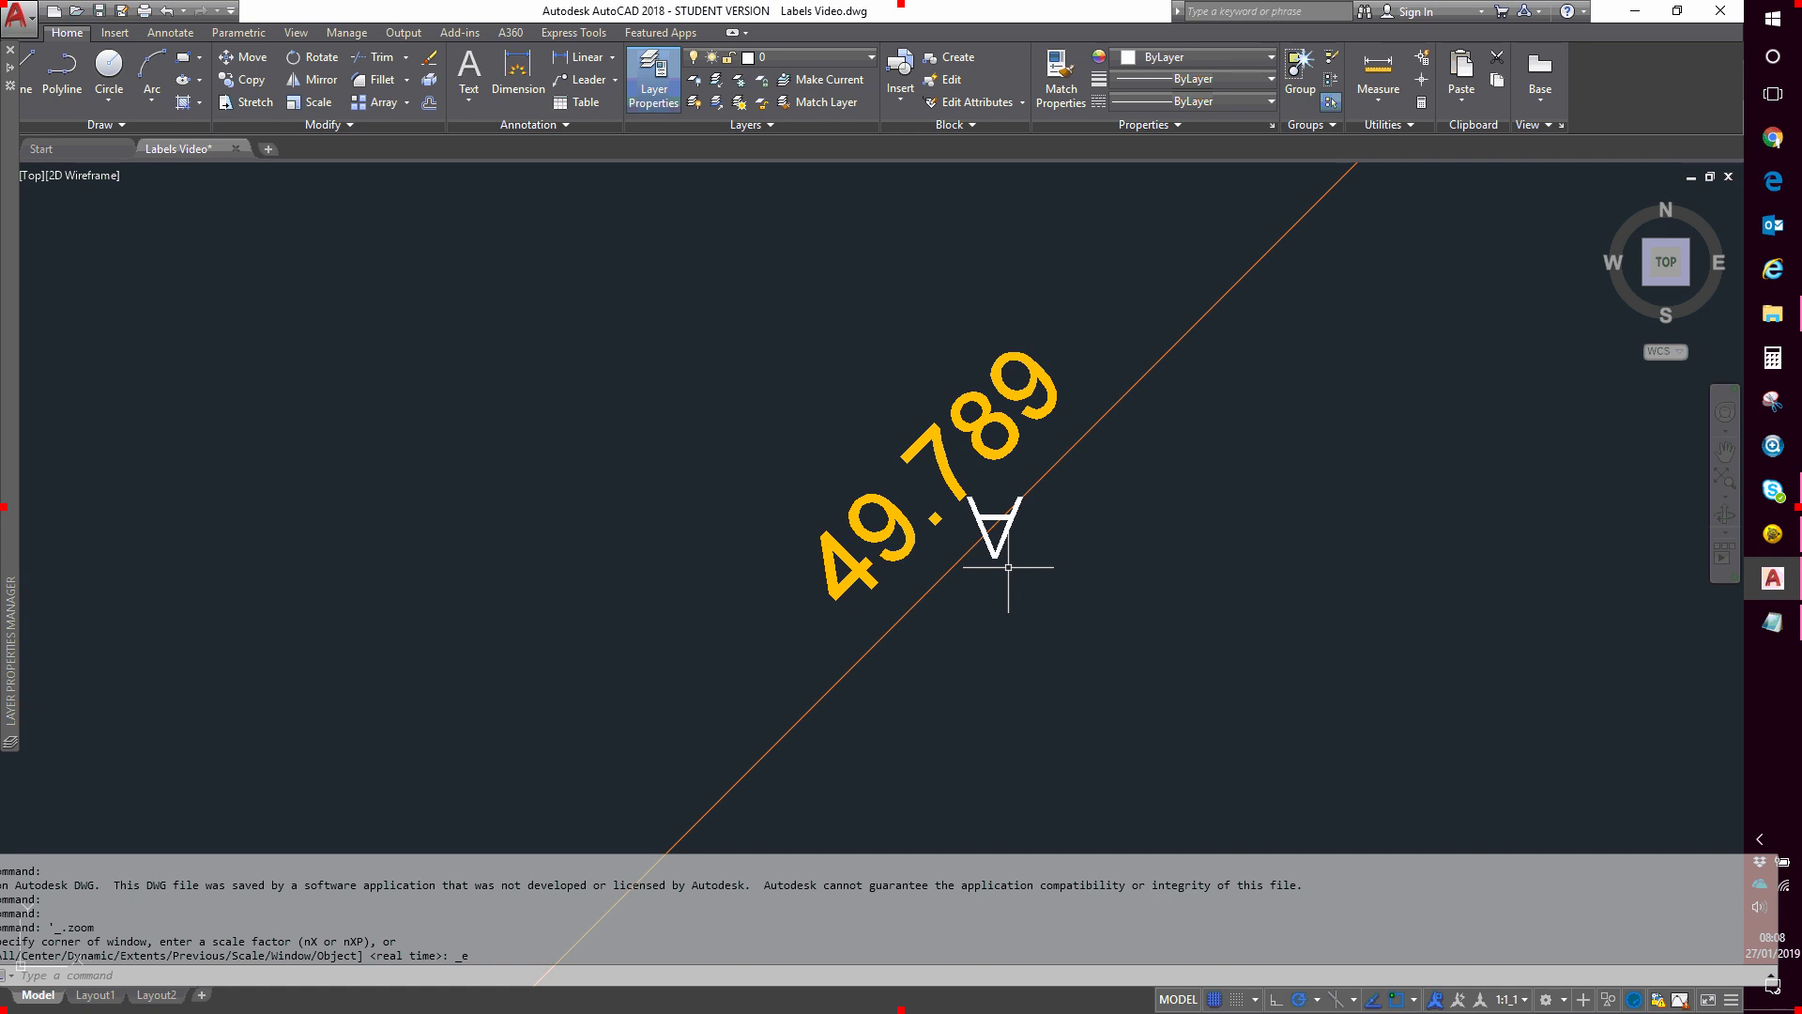
scroll(1008, 567, "down", 1)
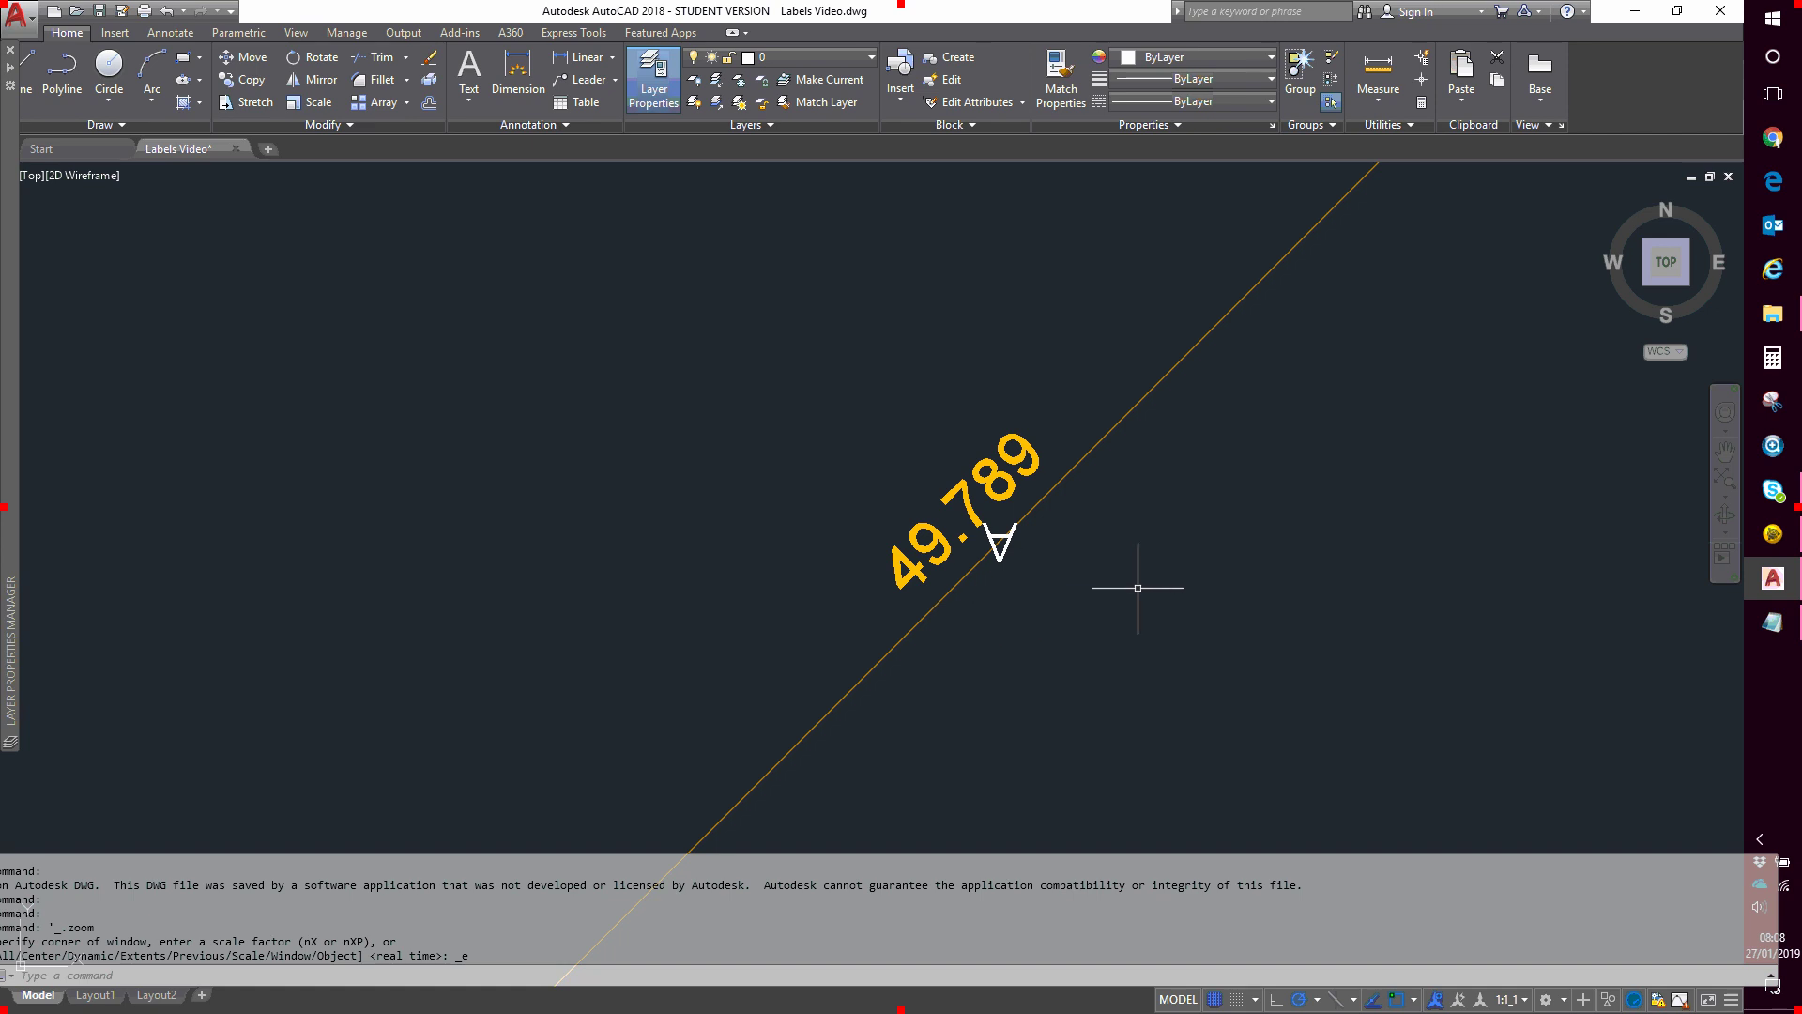
Switch back to Trimble Business Center and inspect the survey point marked by the cross at the 49.789 label
left_click(1772, 533)
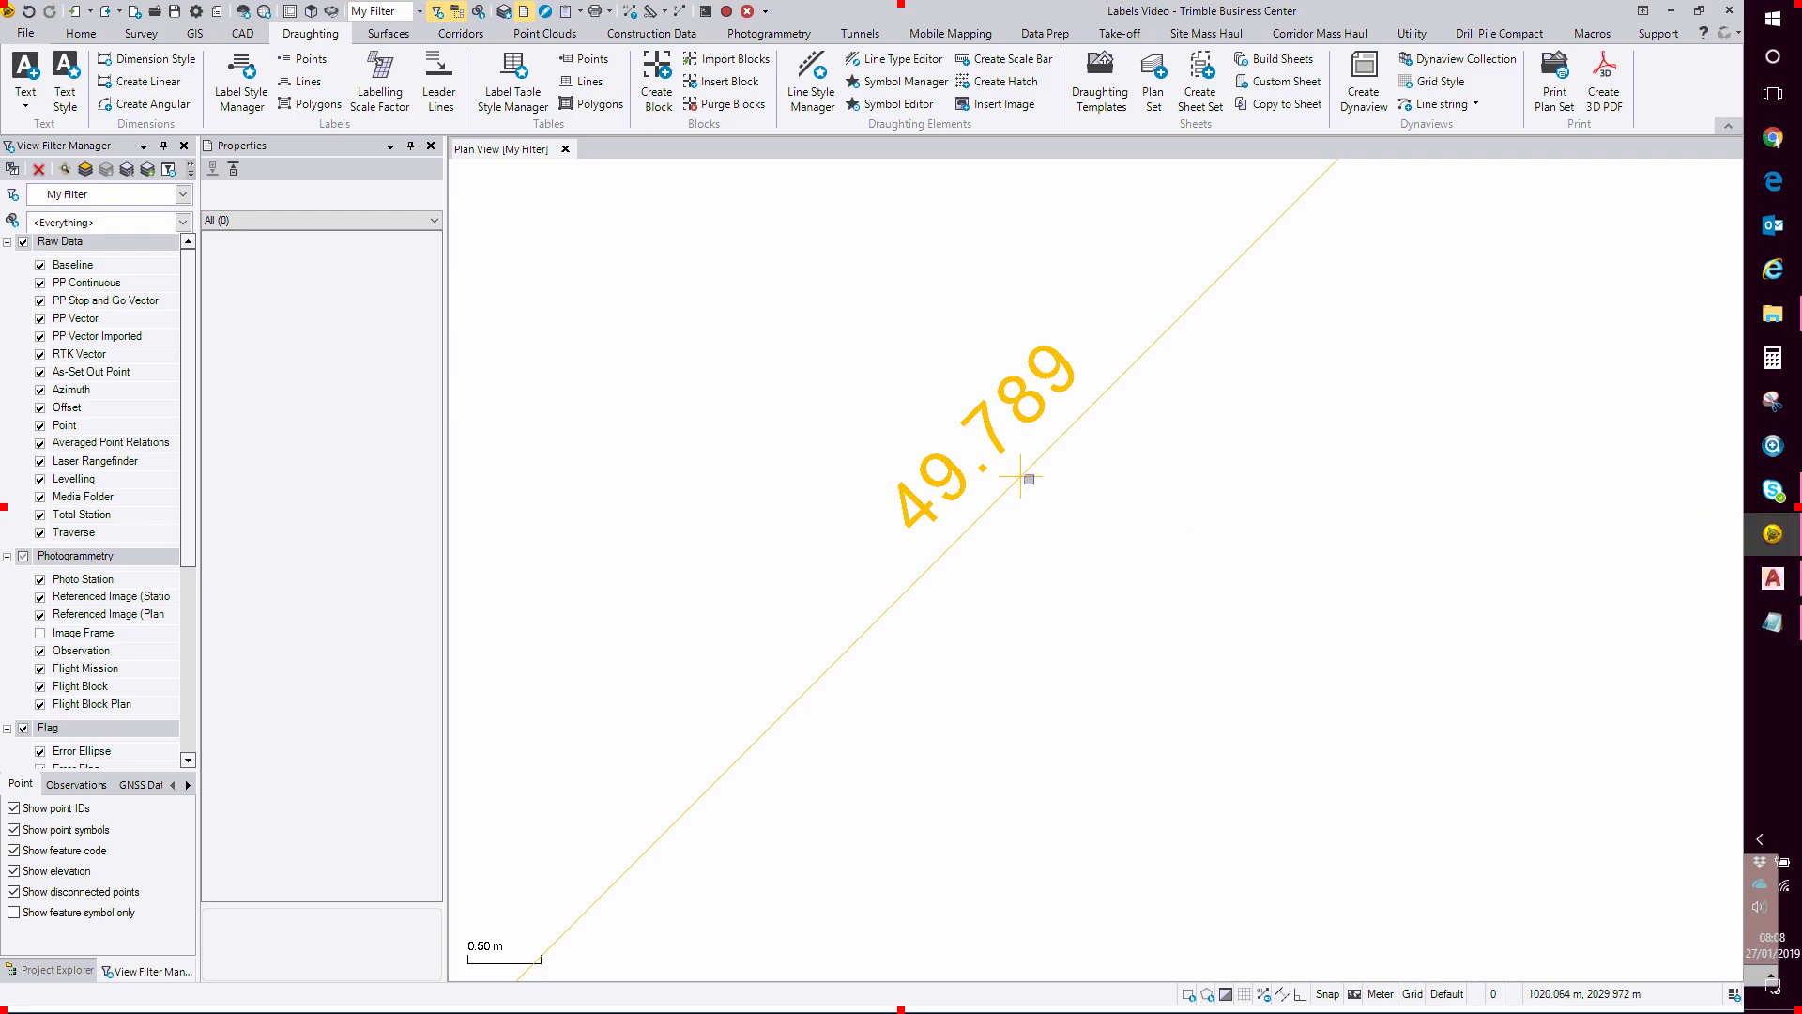
left_click(1022, 481)
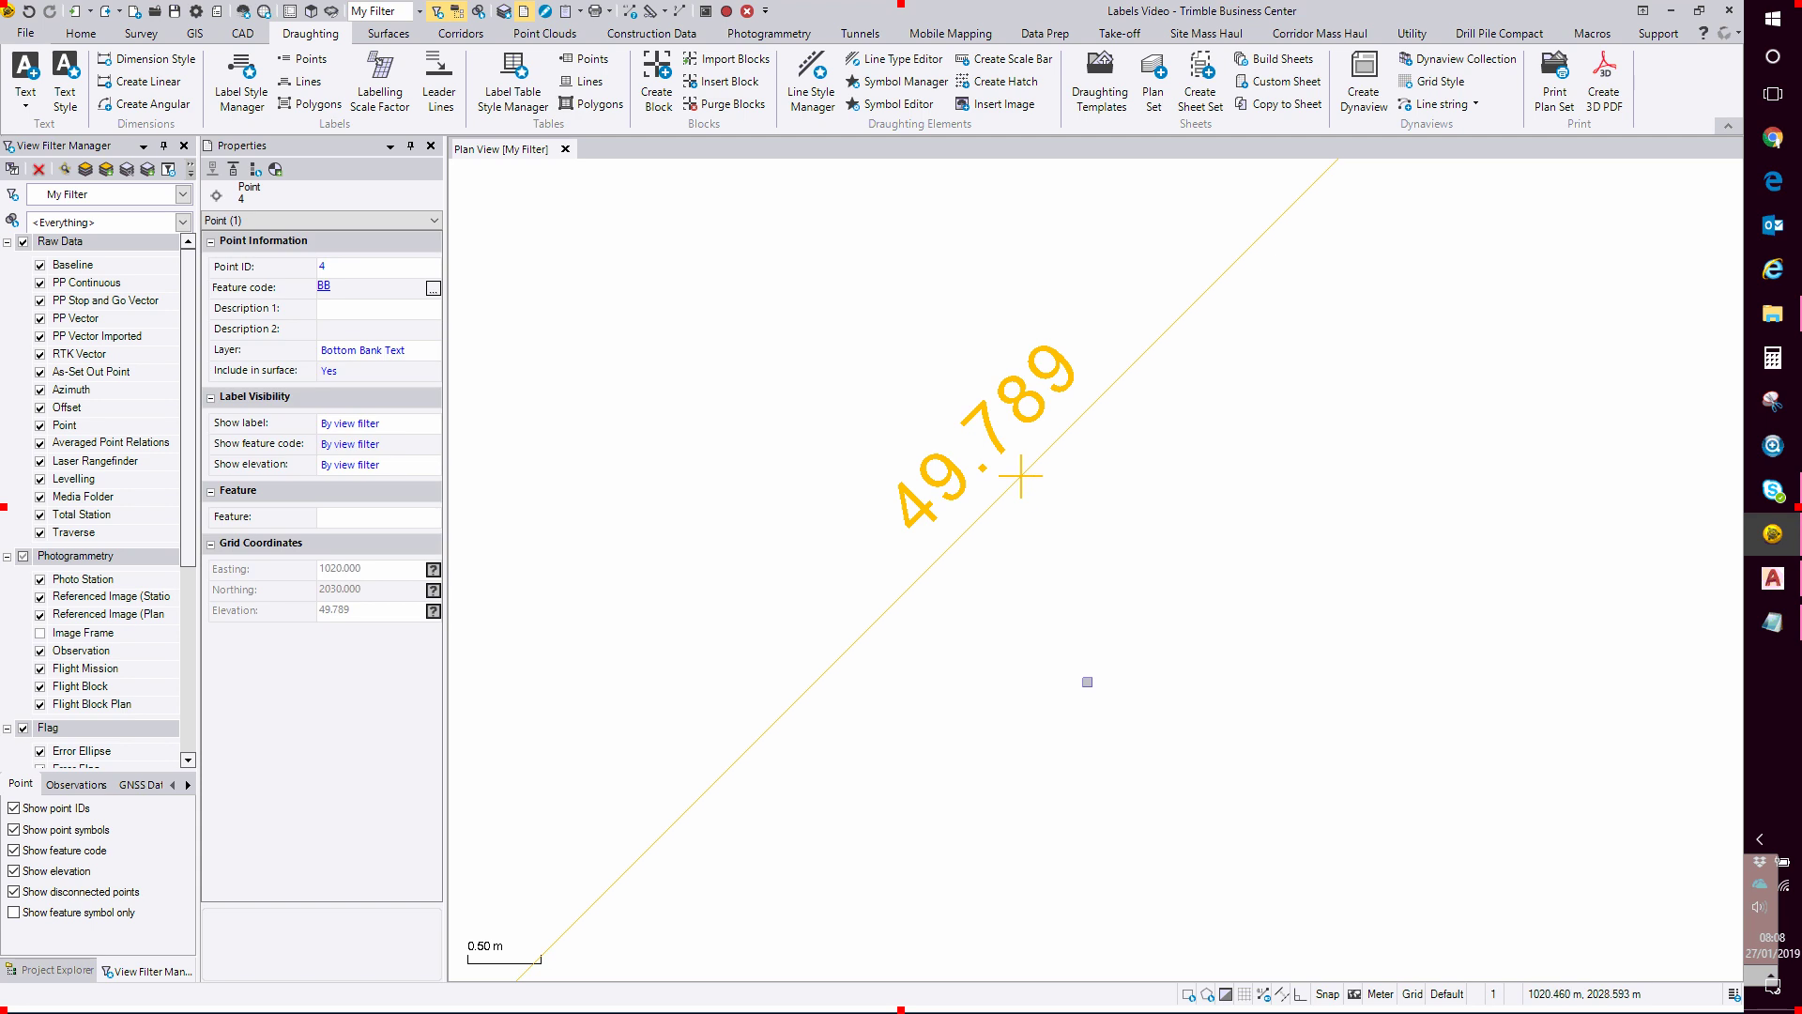
key("Escape")
scroll(1088, 683, "down", 3)
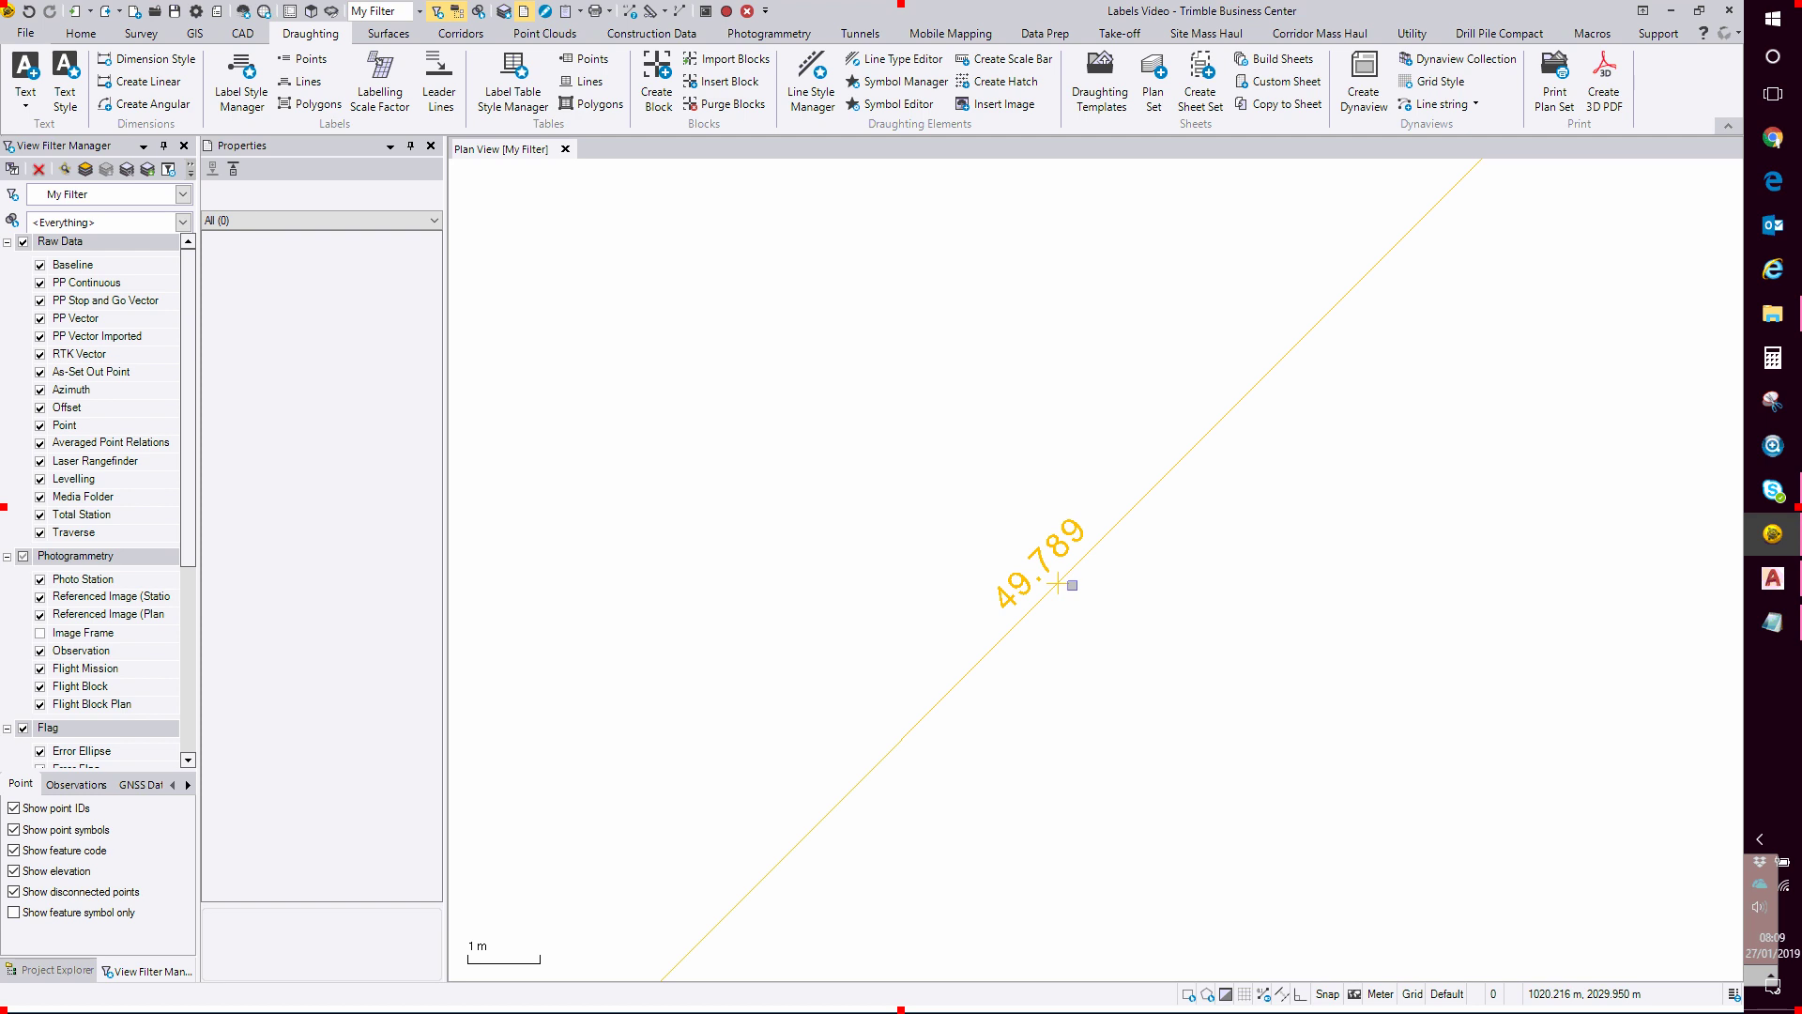
Switch to AutoCAD, create a layer named String Markers and make it the current layer
left_click(1772, 577)
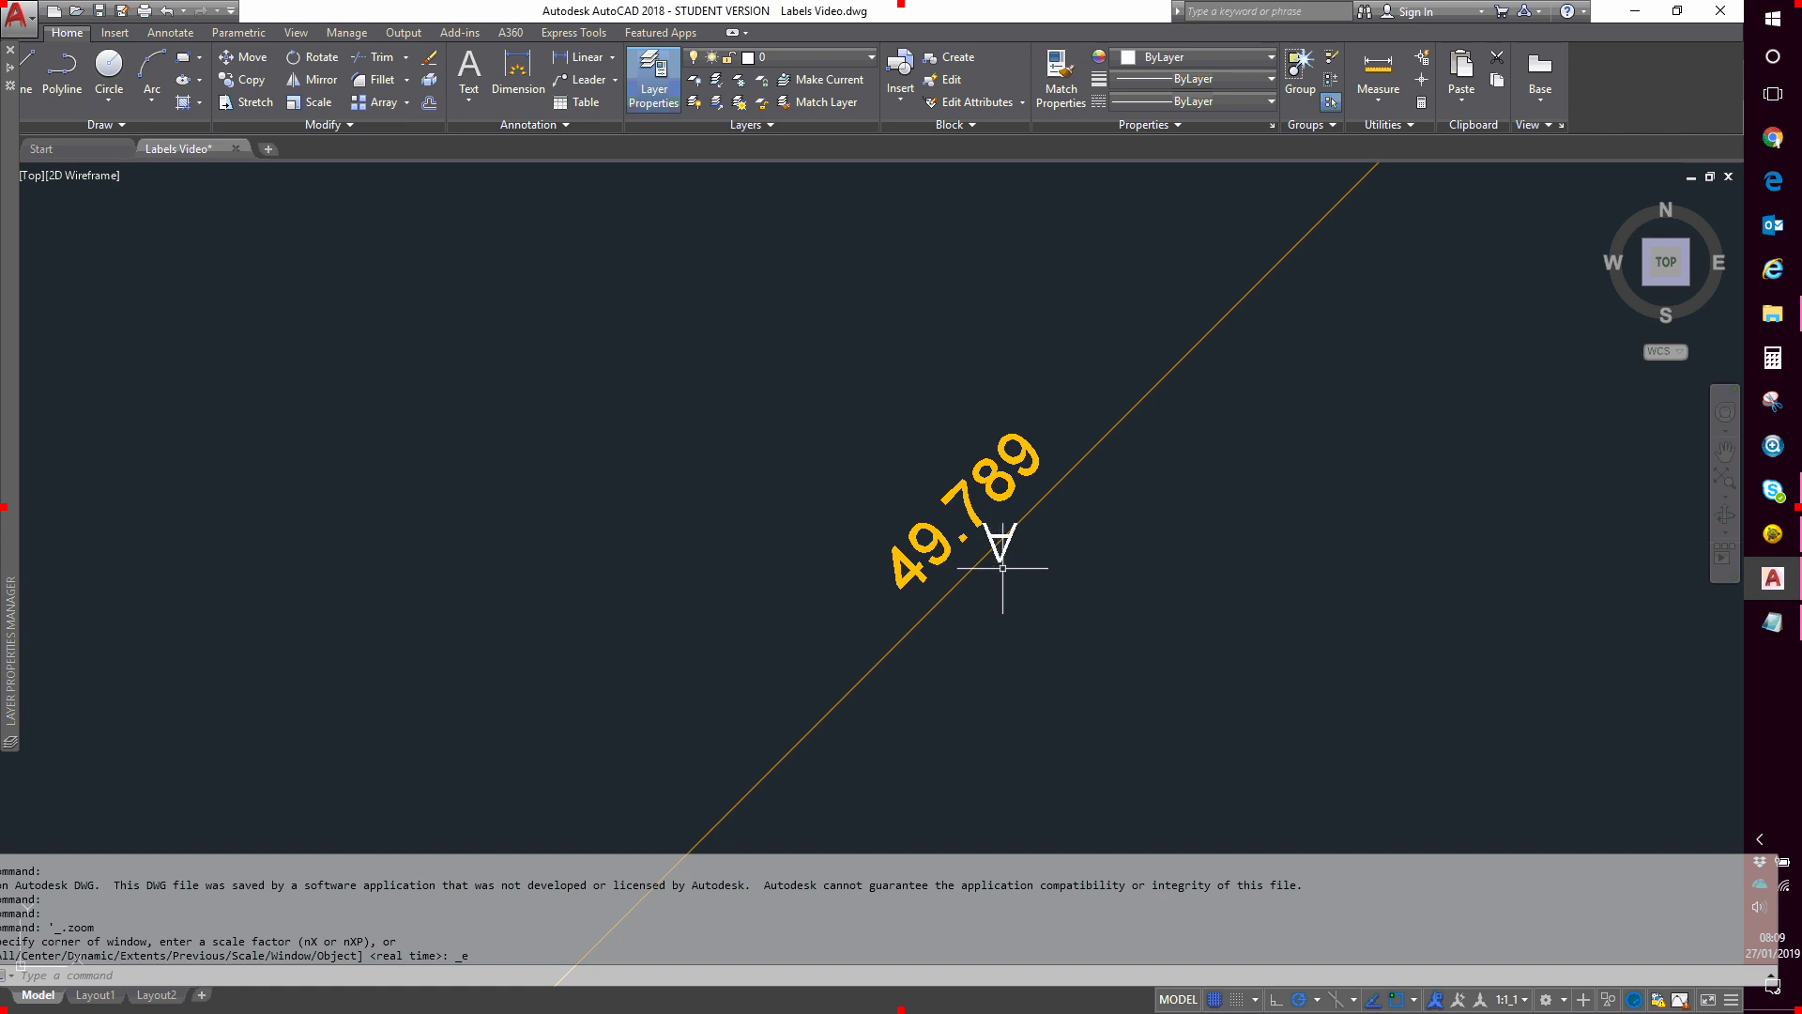
scroll(1003, 567, "down", 2)
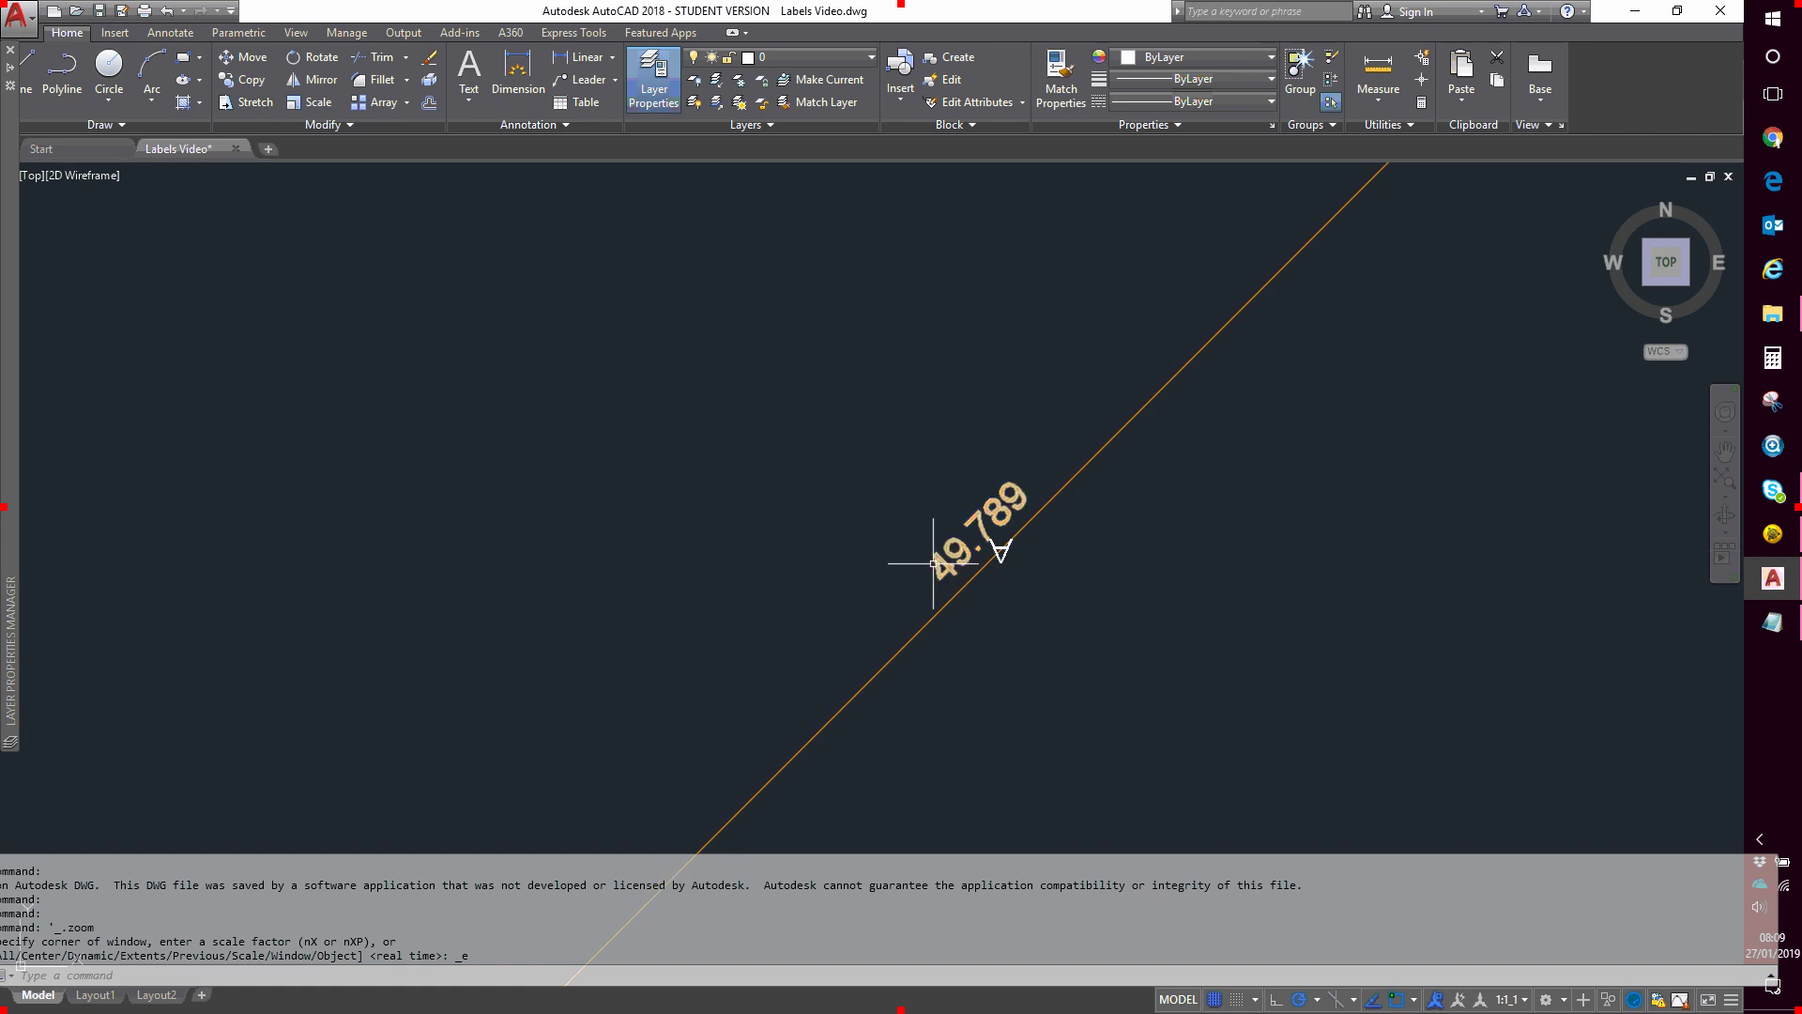
left_click(660, 83)
left_click(660, 83)
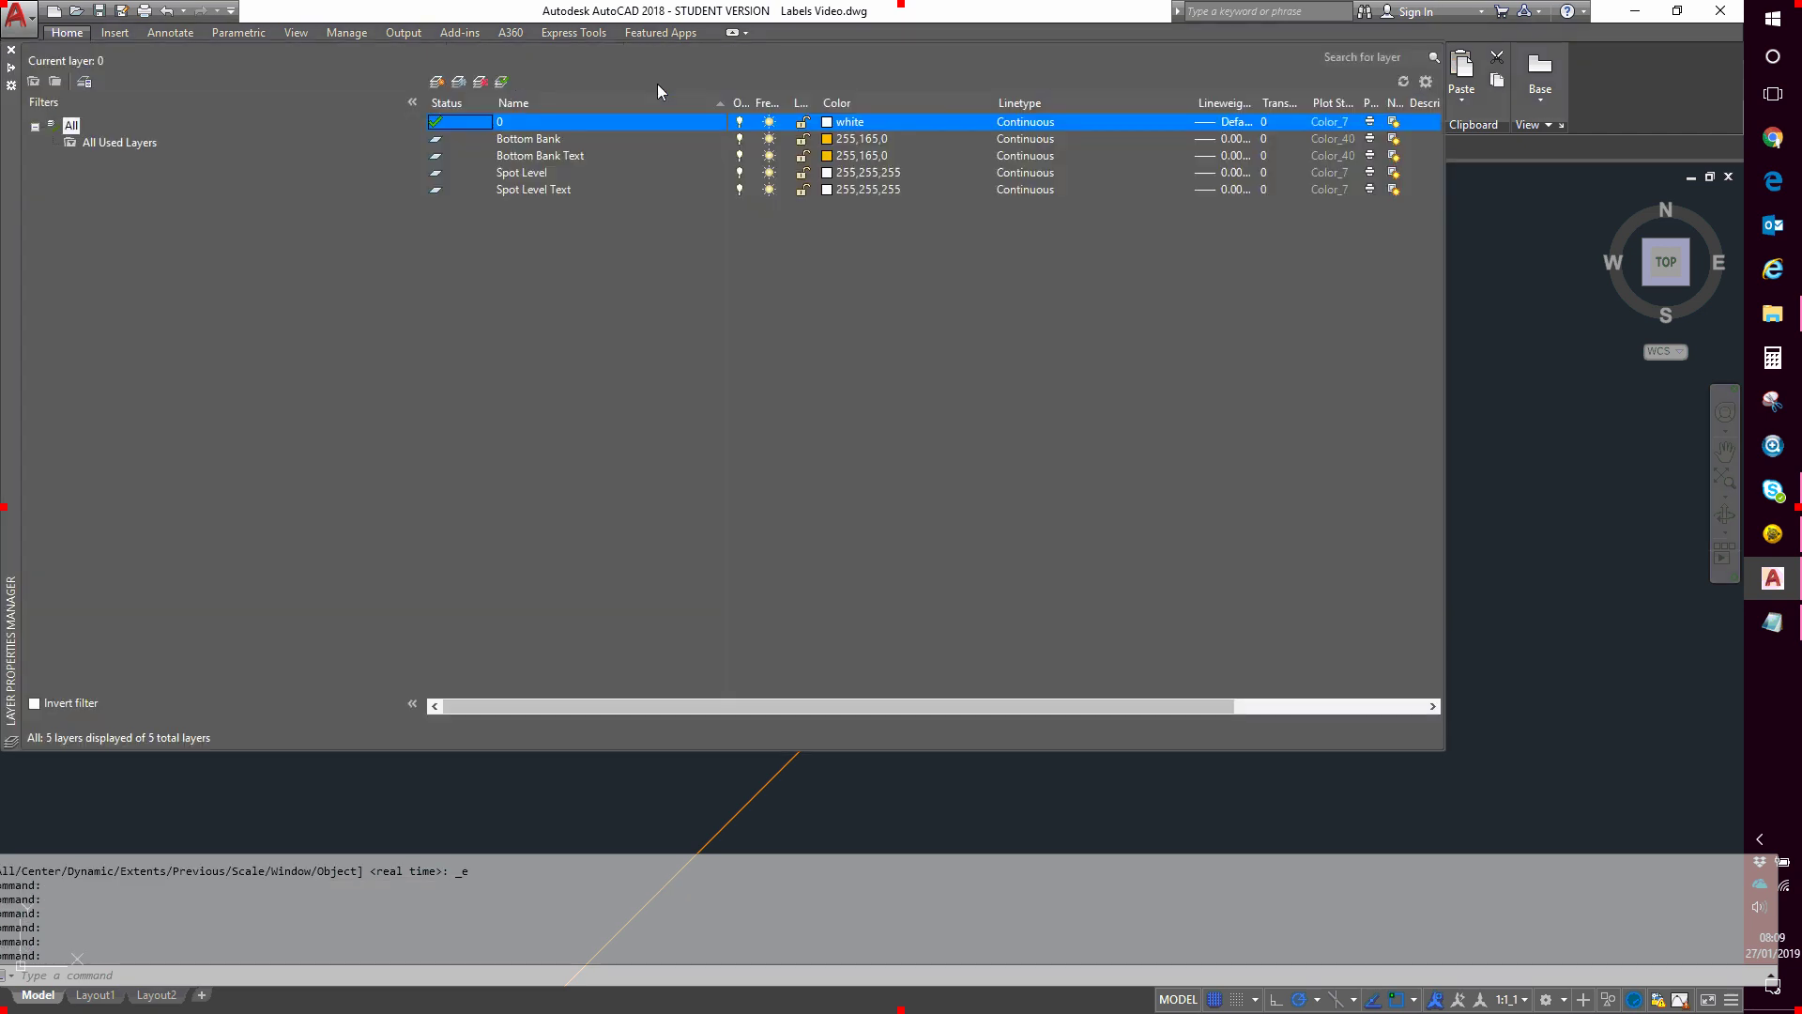
left_click(437, 83)
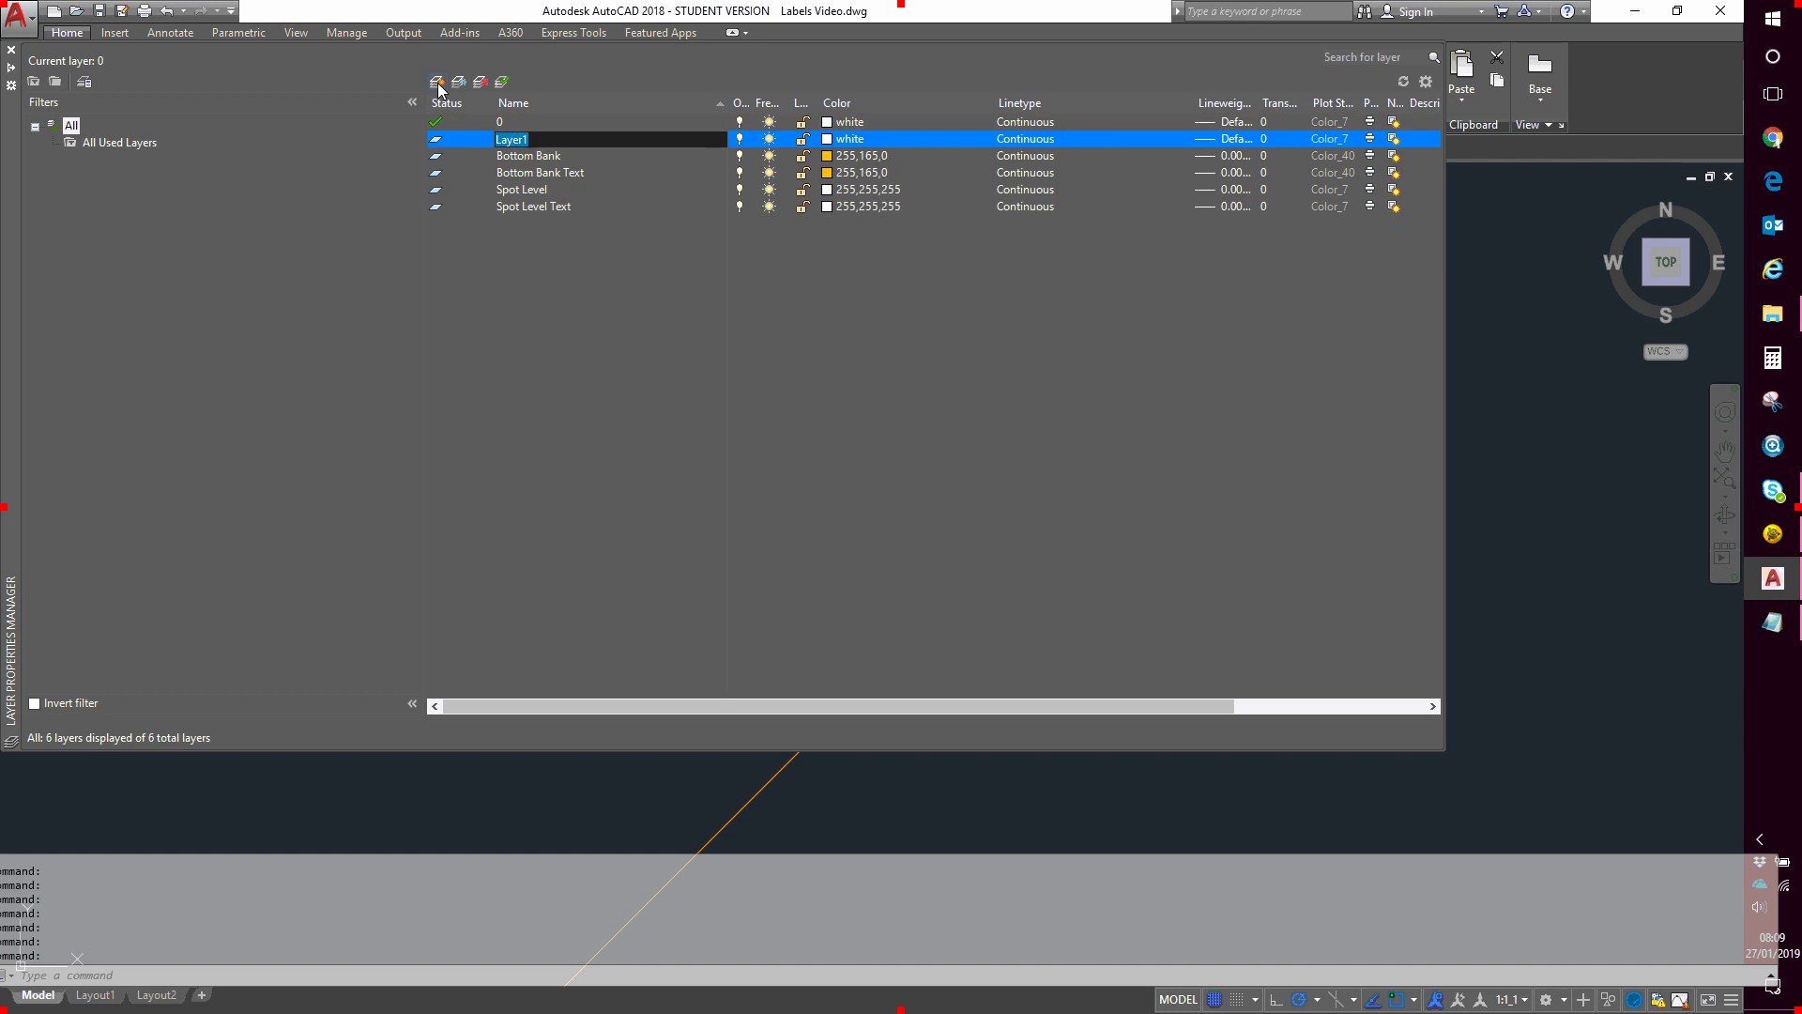
type("String Maerk")
key("BackSpace")
key("BackSpace")
type("rkers")
key("Return")
double_click(470, 139)
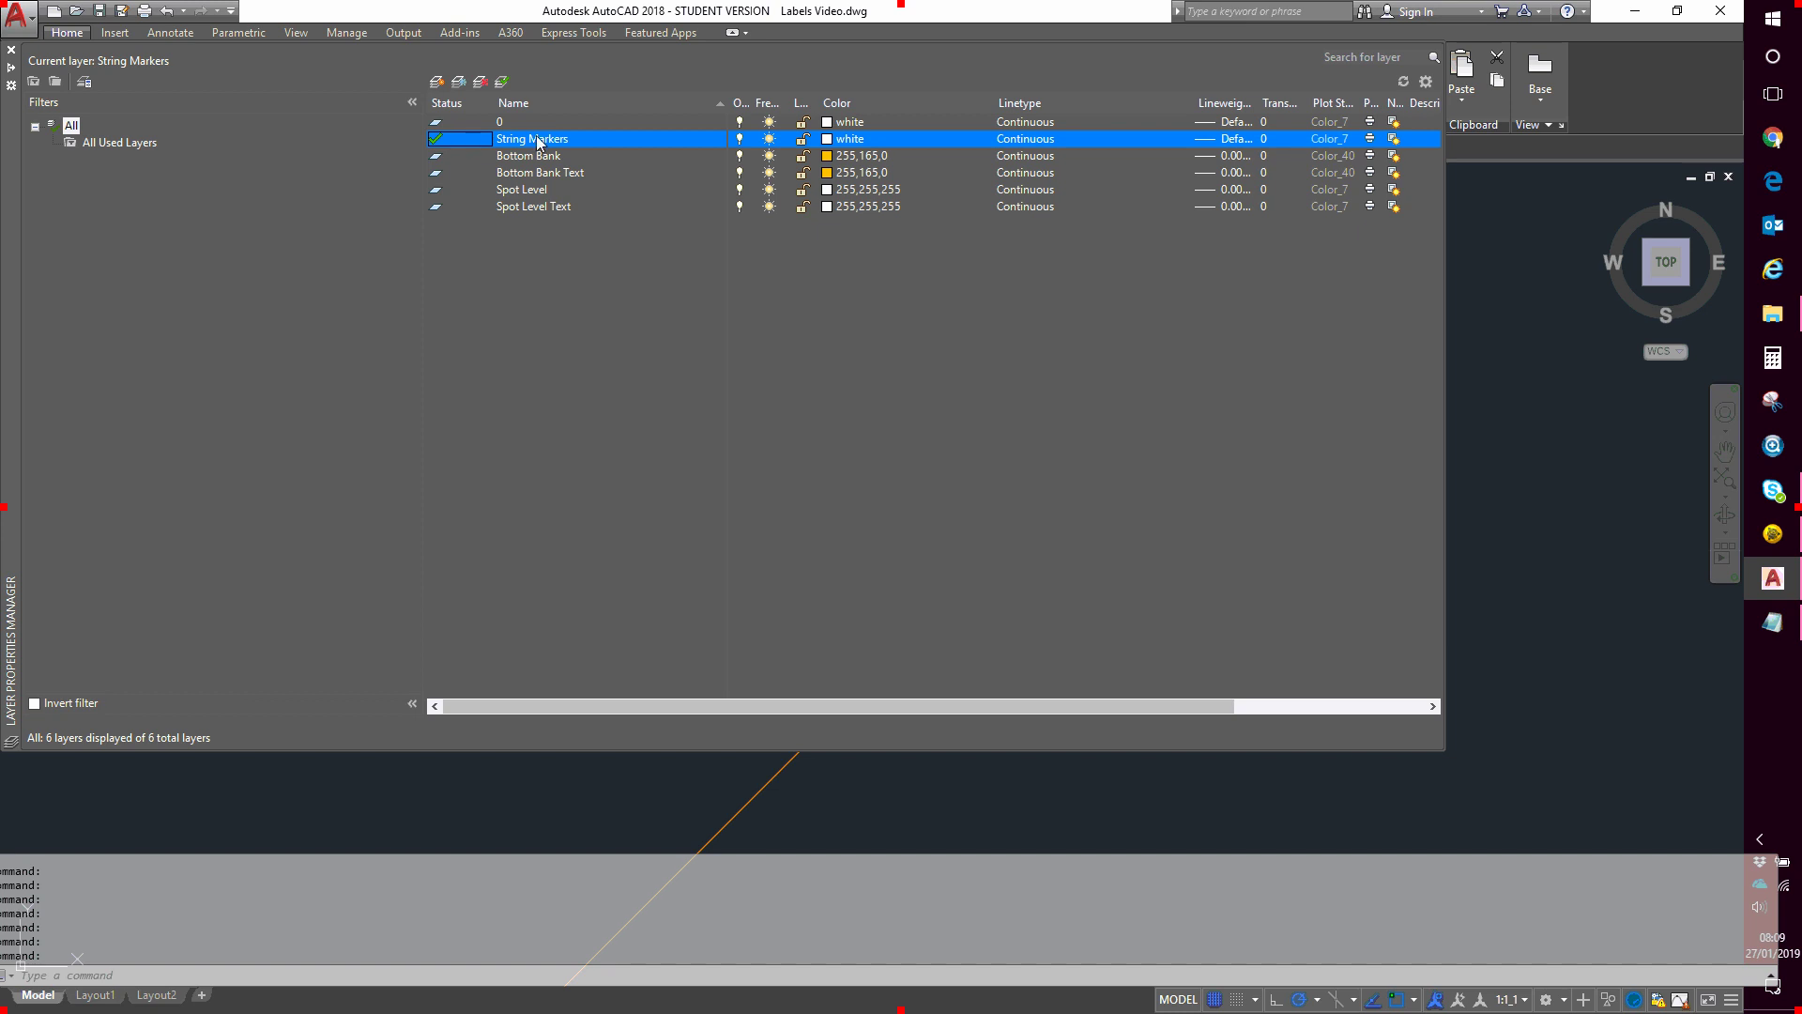
left_click(12, 51)
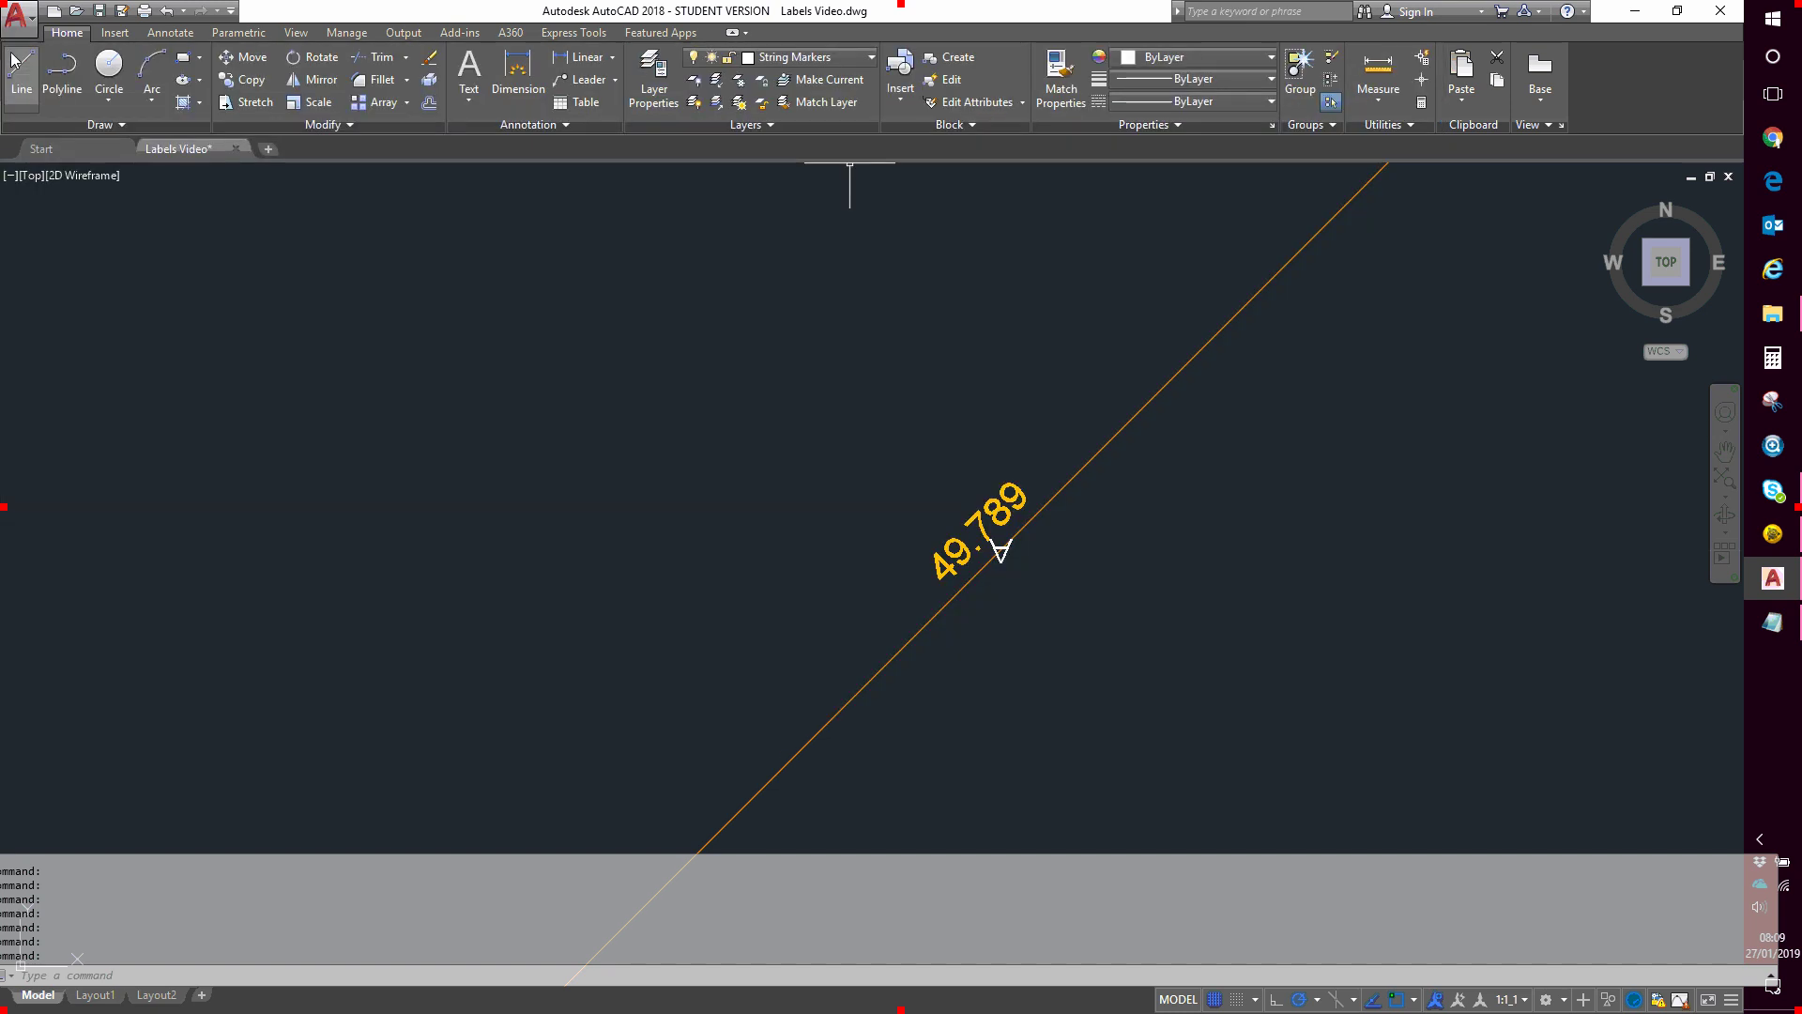
Select the marker symbol text at the 49.437 label and use Select Similar to pick all matching markers along the line
scroll(1199, 354, "up", 3)
middle_click_drag(1190, 314, 1161, 466)
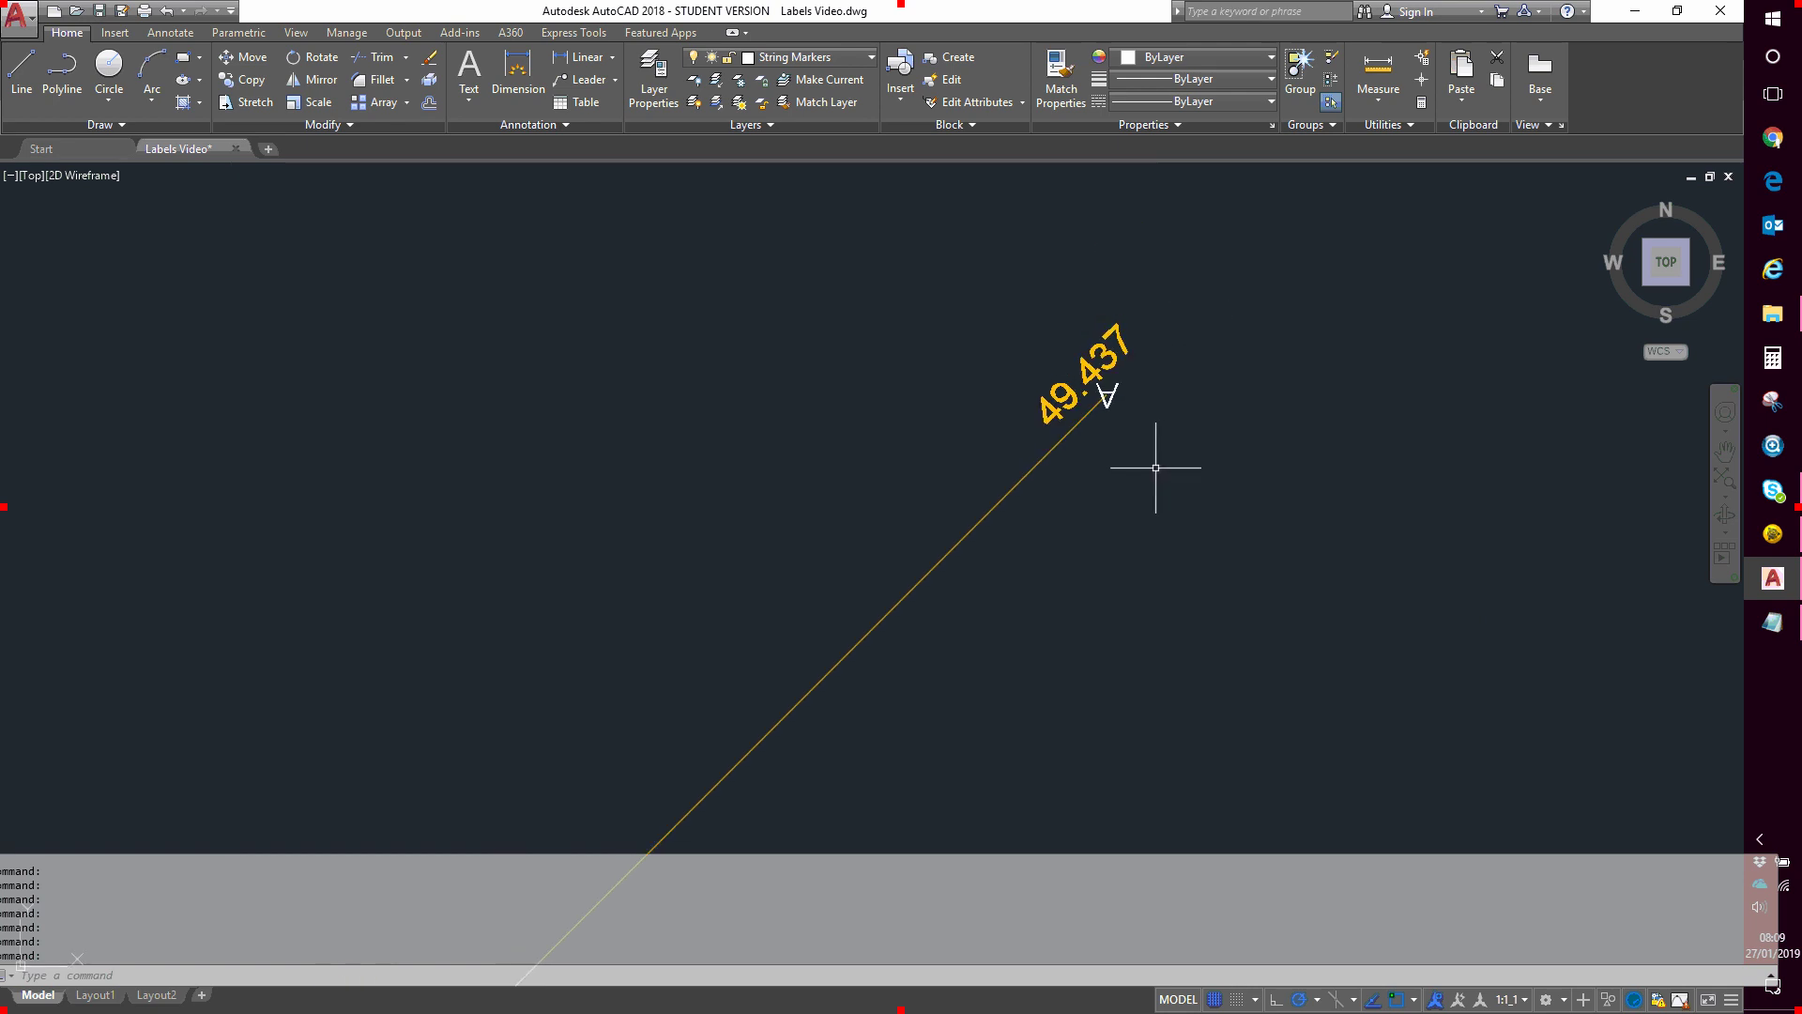
scroll(1144, 408, "up", 2)
left_click(1096, 342)
left_click(1077, 360)
right_click(1071, 359)
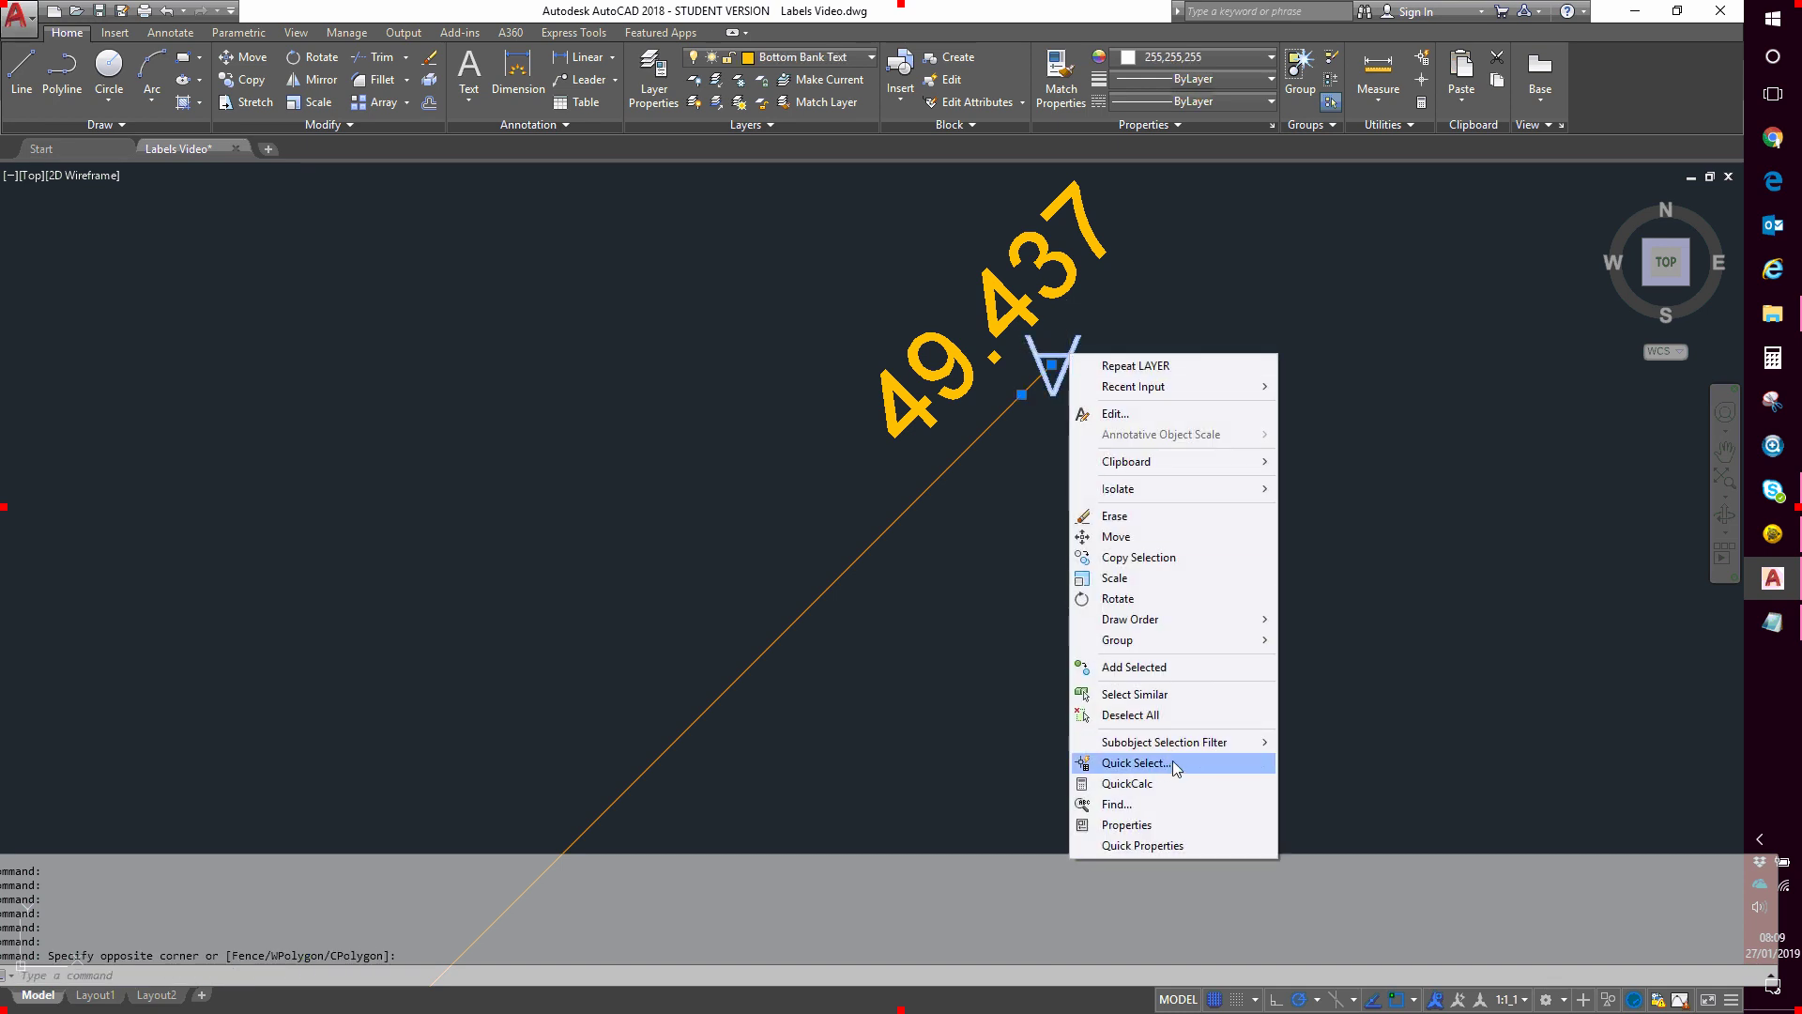
left_click(1181, 696)
middle_click_drag(813, 773, 1034, 476)
scroll(1034, 477, "down", 7)
middle_click_drag(771, 694, 1054, 385)
middle_click_drag(618, 730, 994, 418)
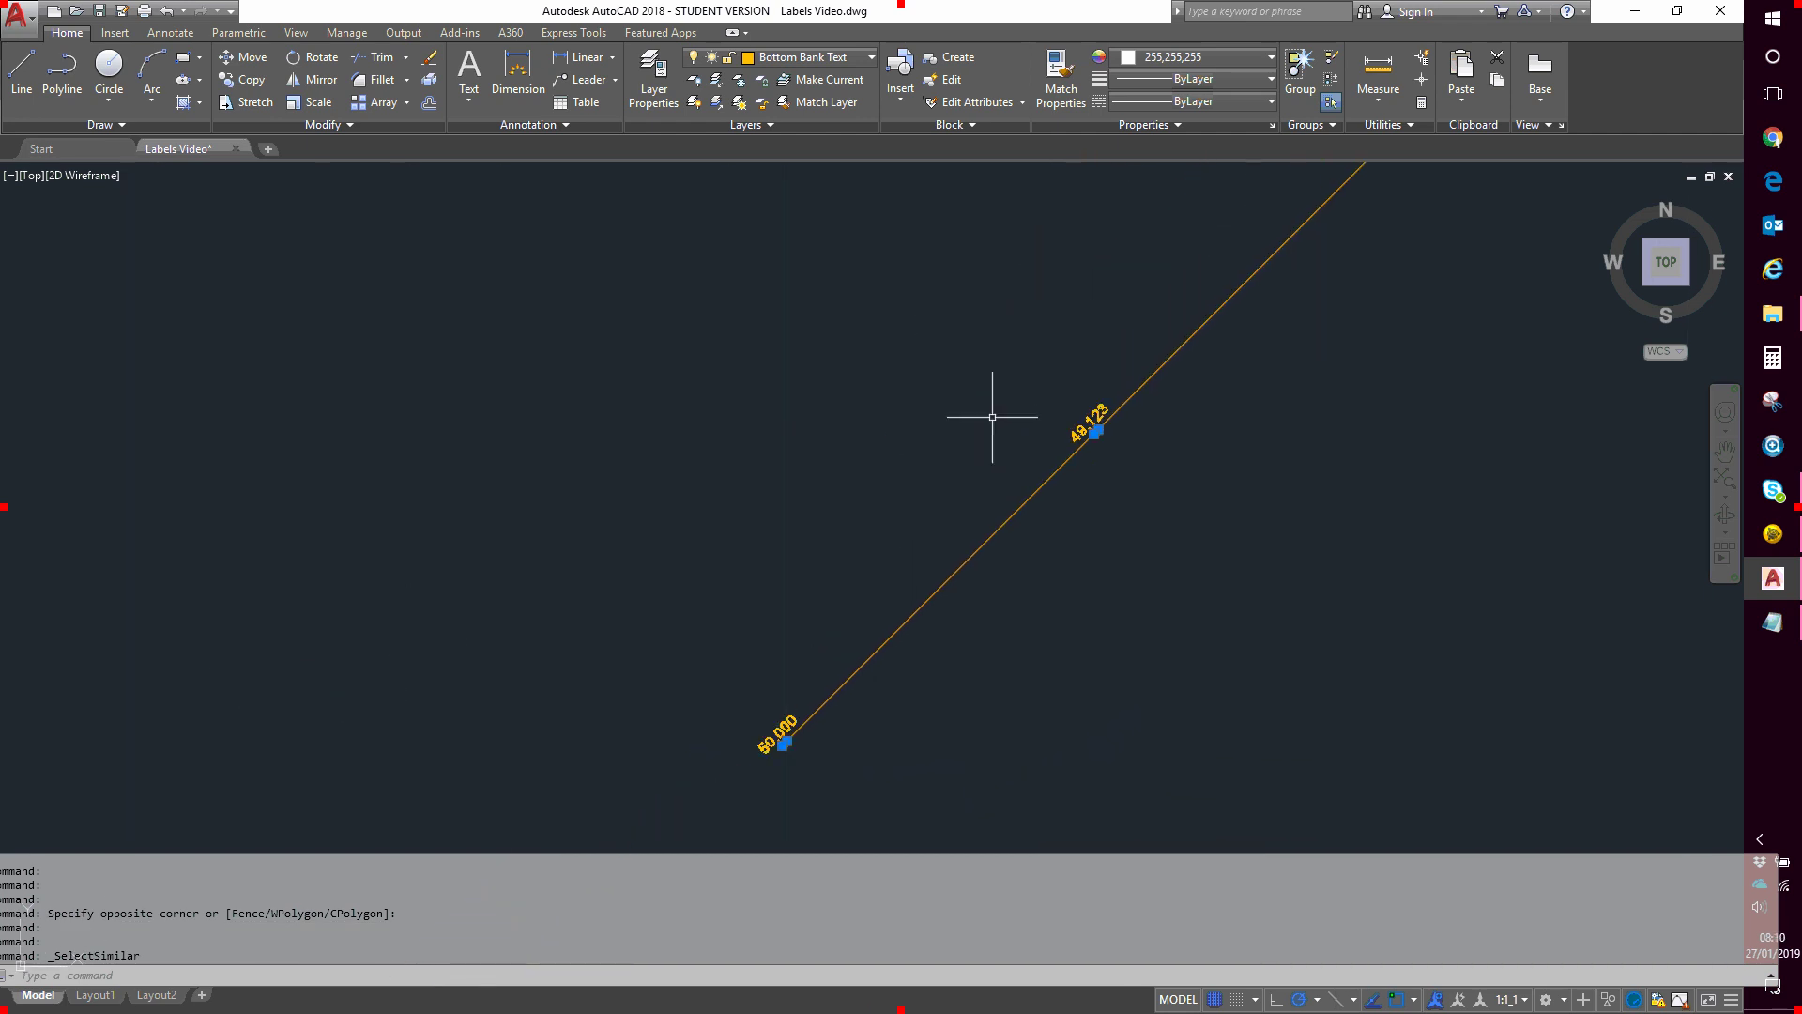
Set the selected marker texts' contents to "!" and their text height to 0.000000001 in their properties
right_click(1057, 395)
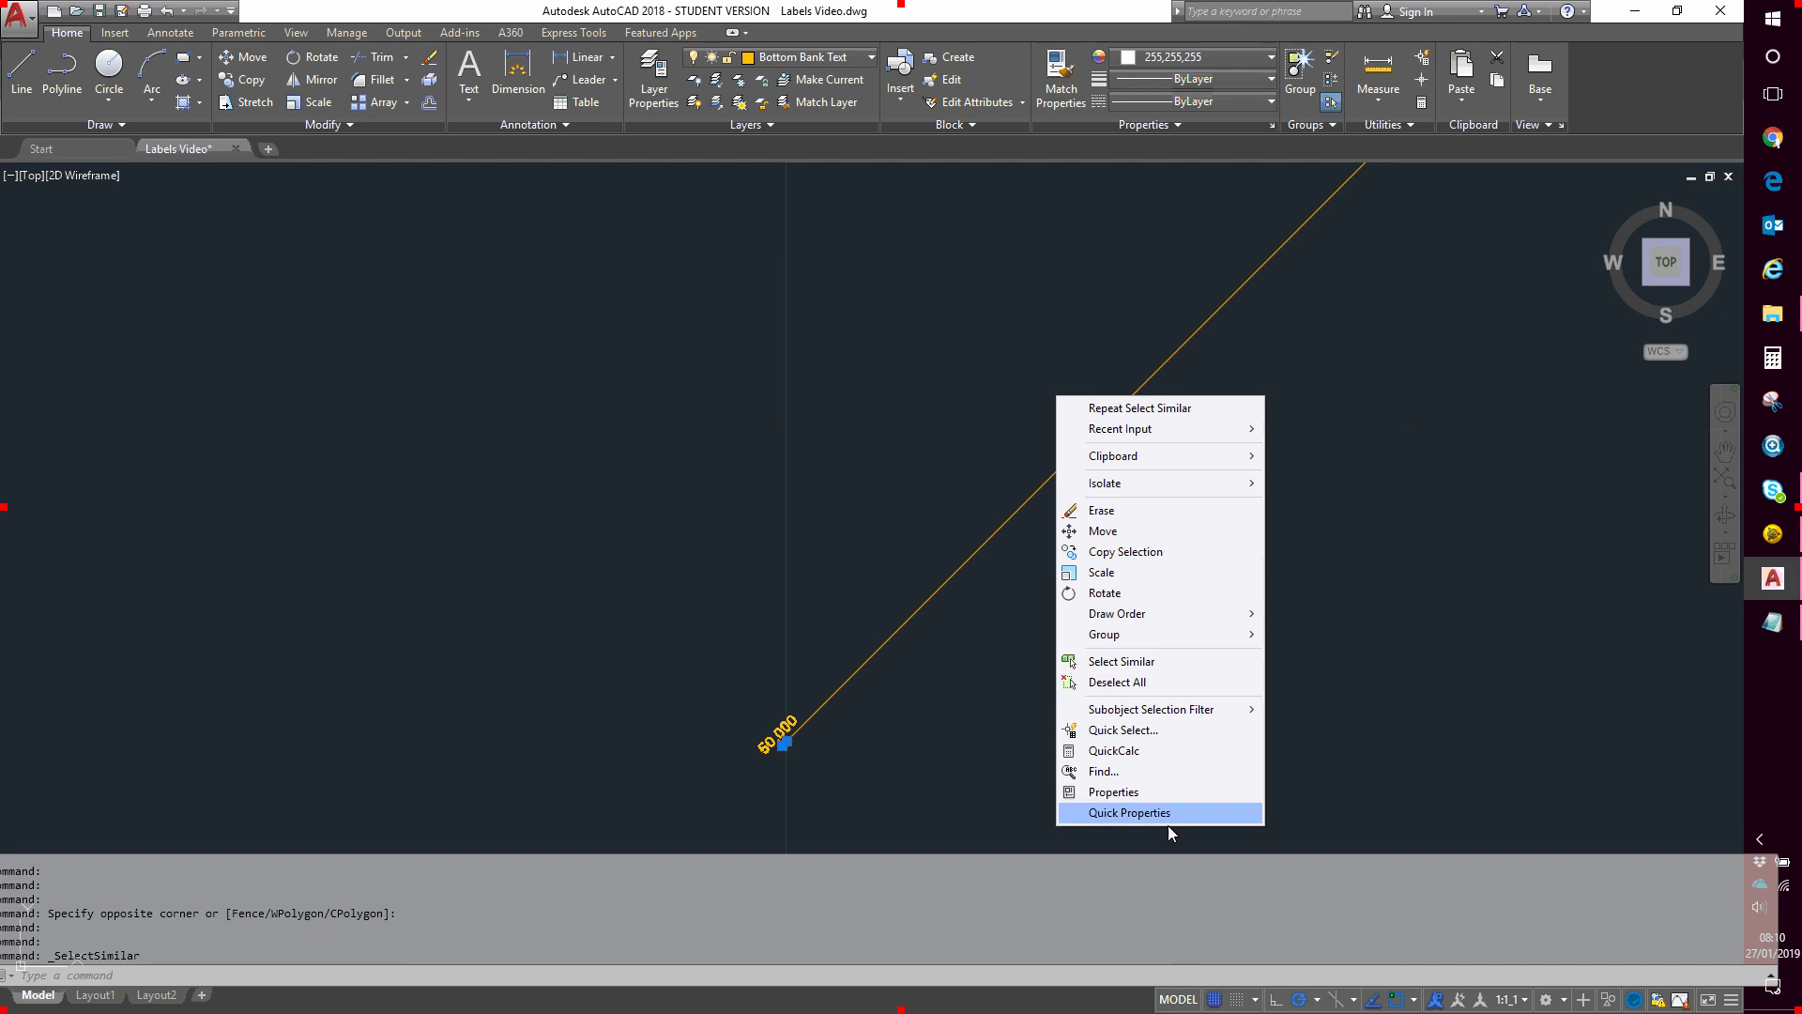
left_click(1162, 792)
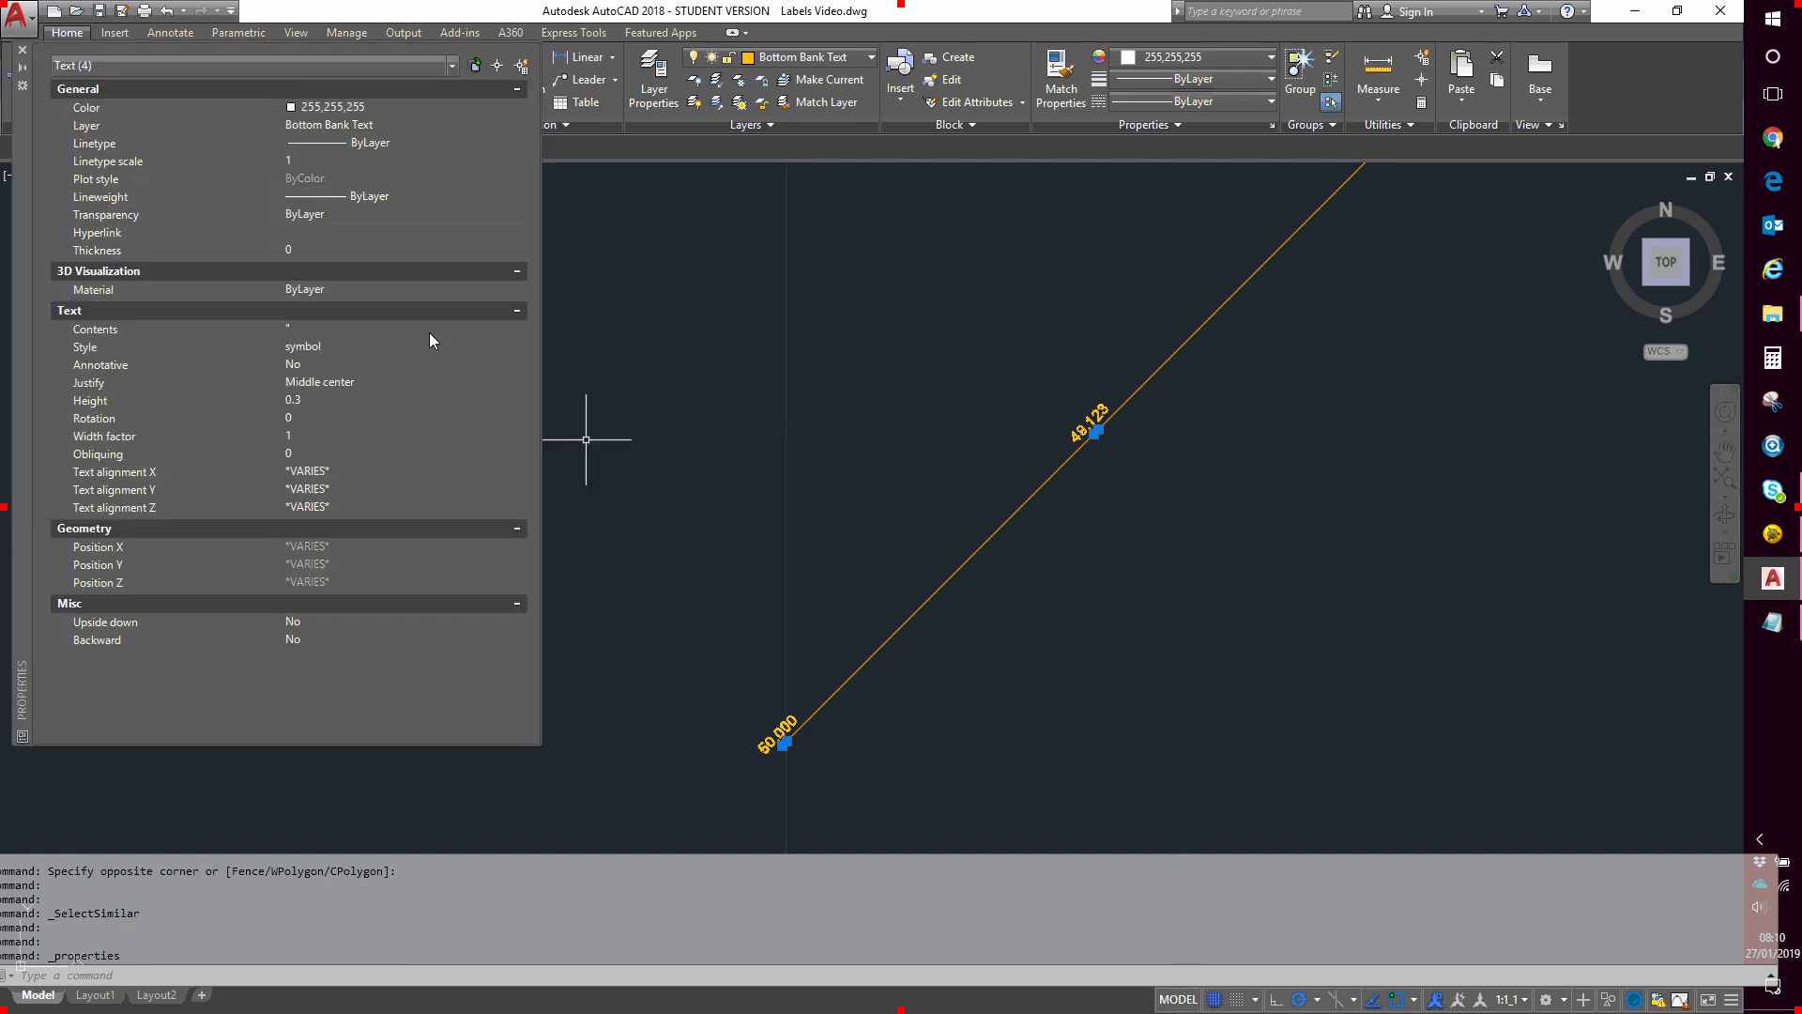
left_click(310, 330)
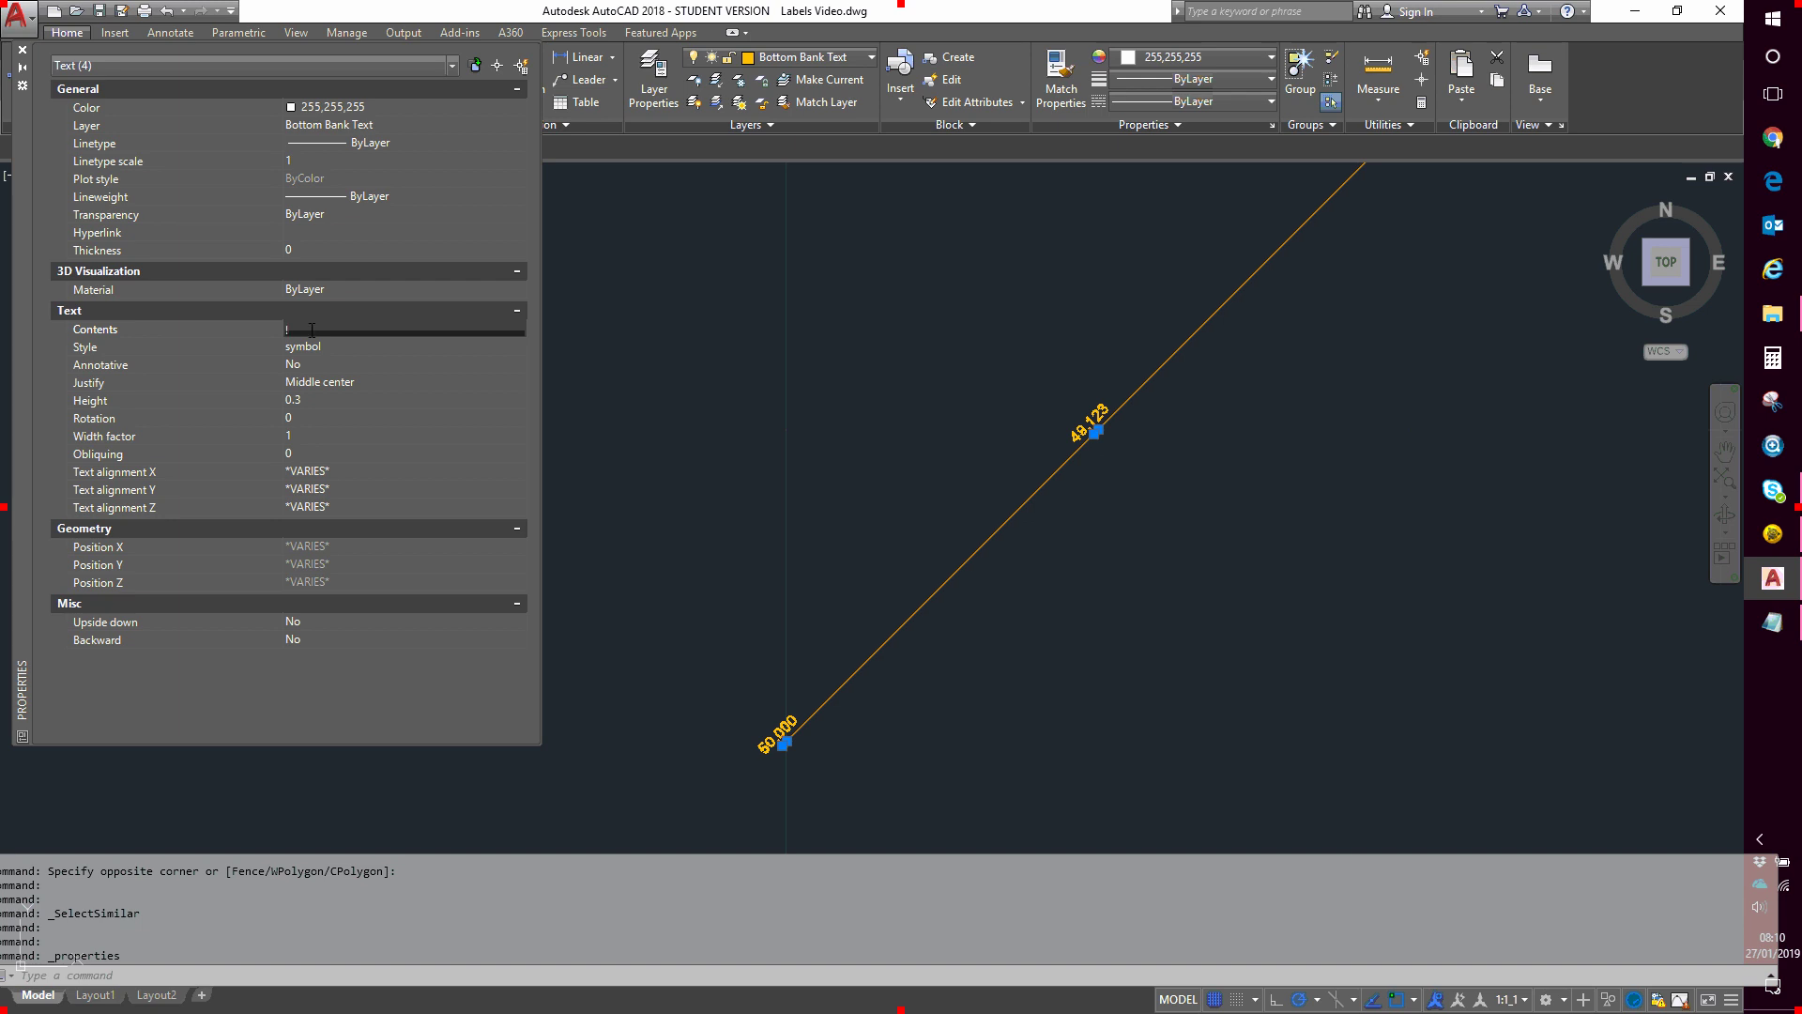
key("Return")
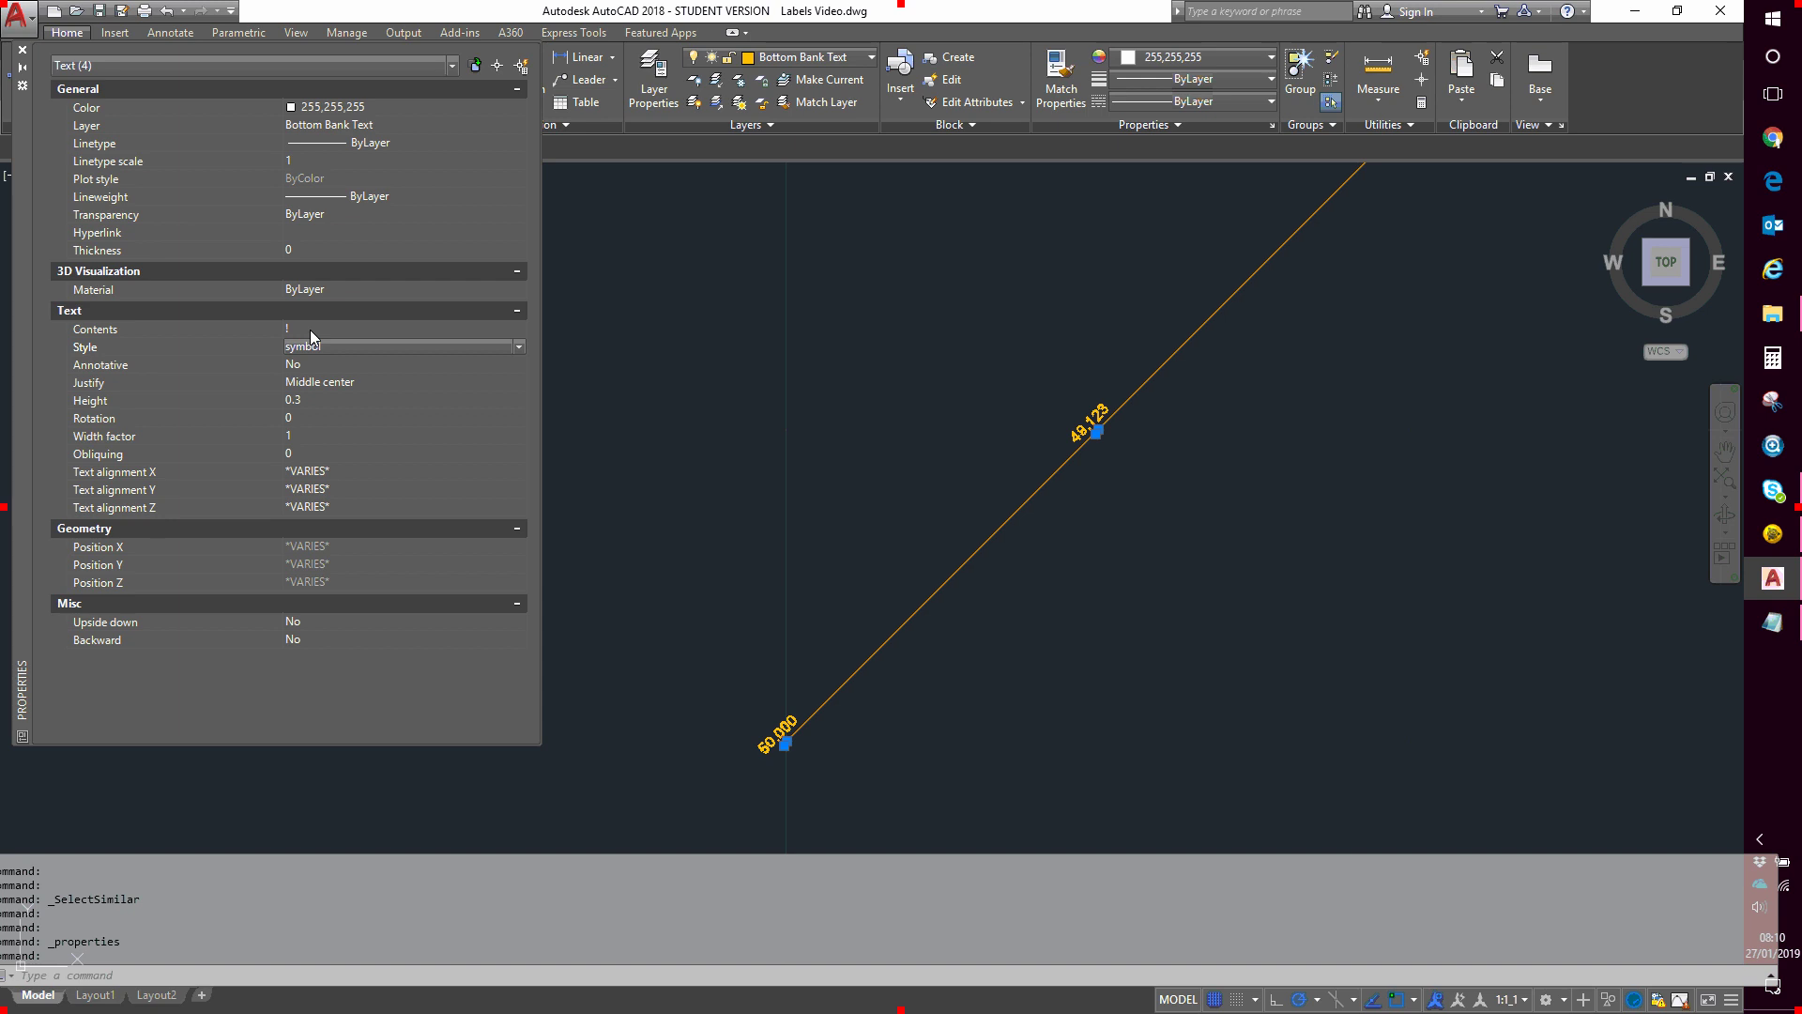
left_click(324, 400)
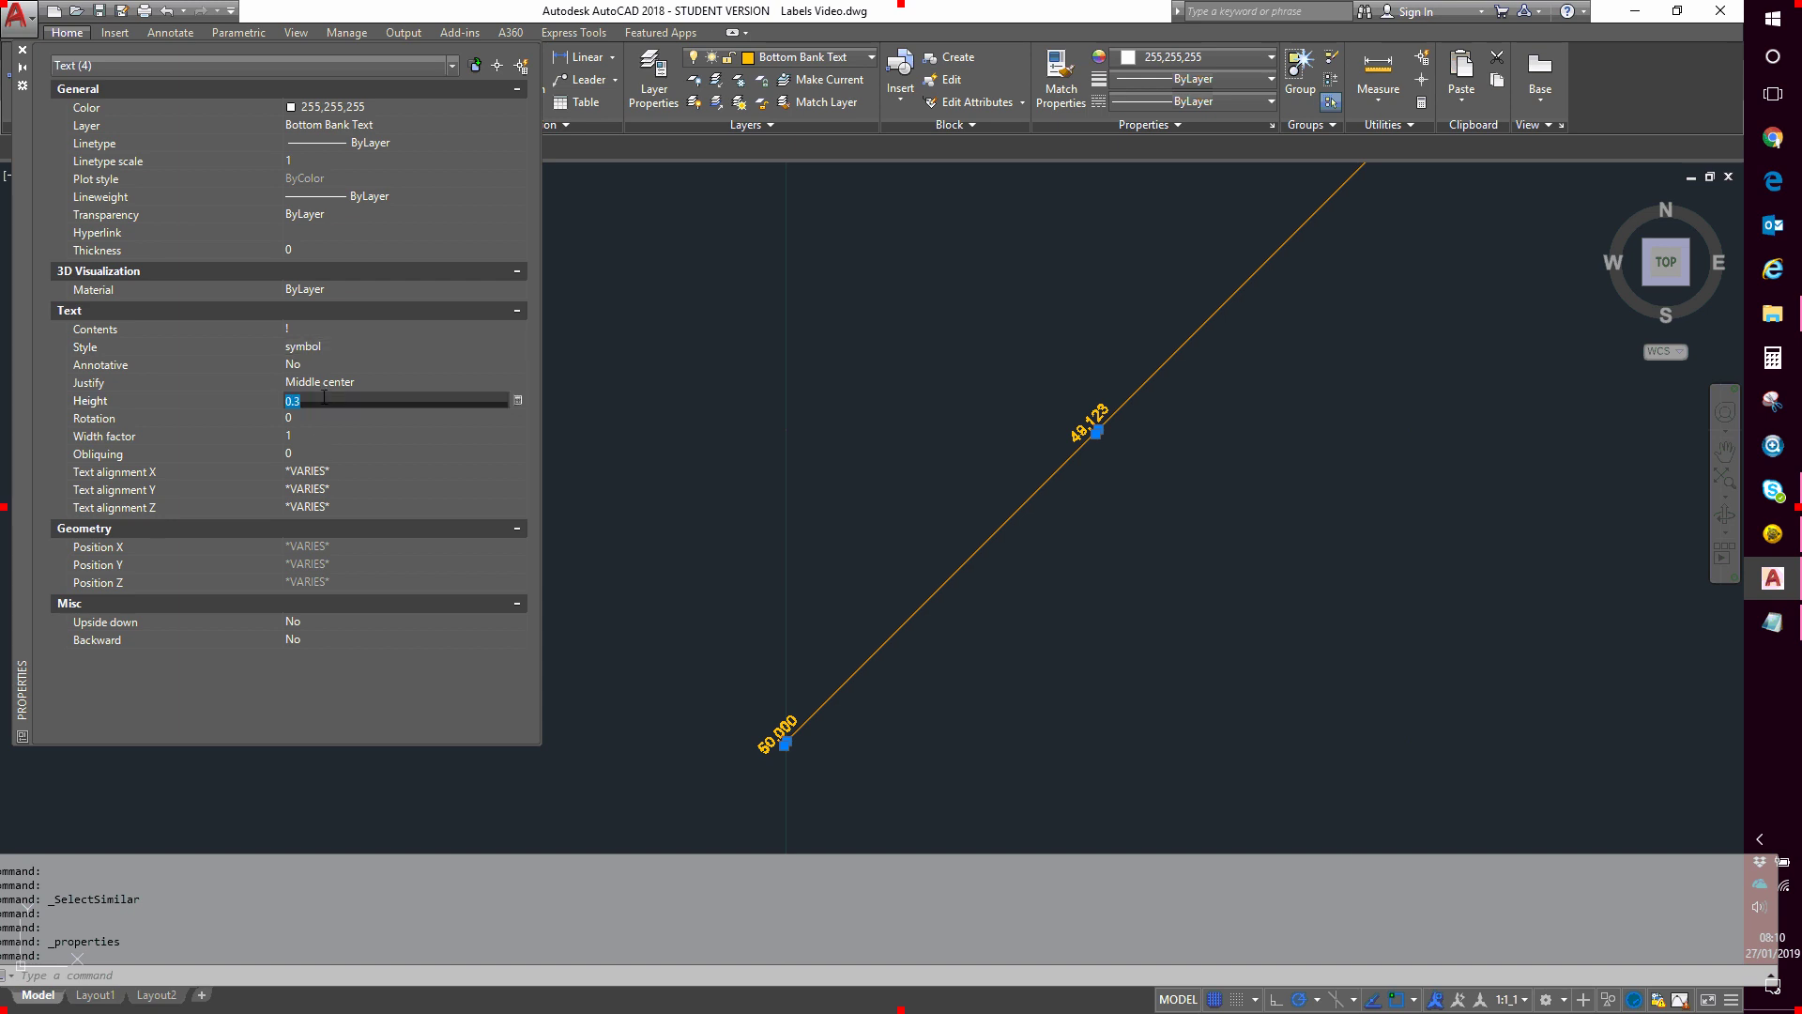
type("0.000000001")
key("Return")
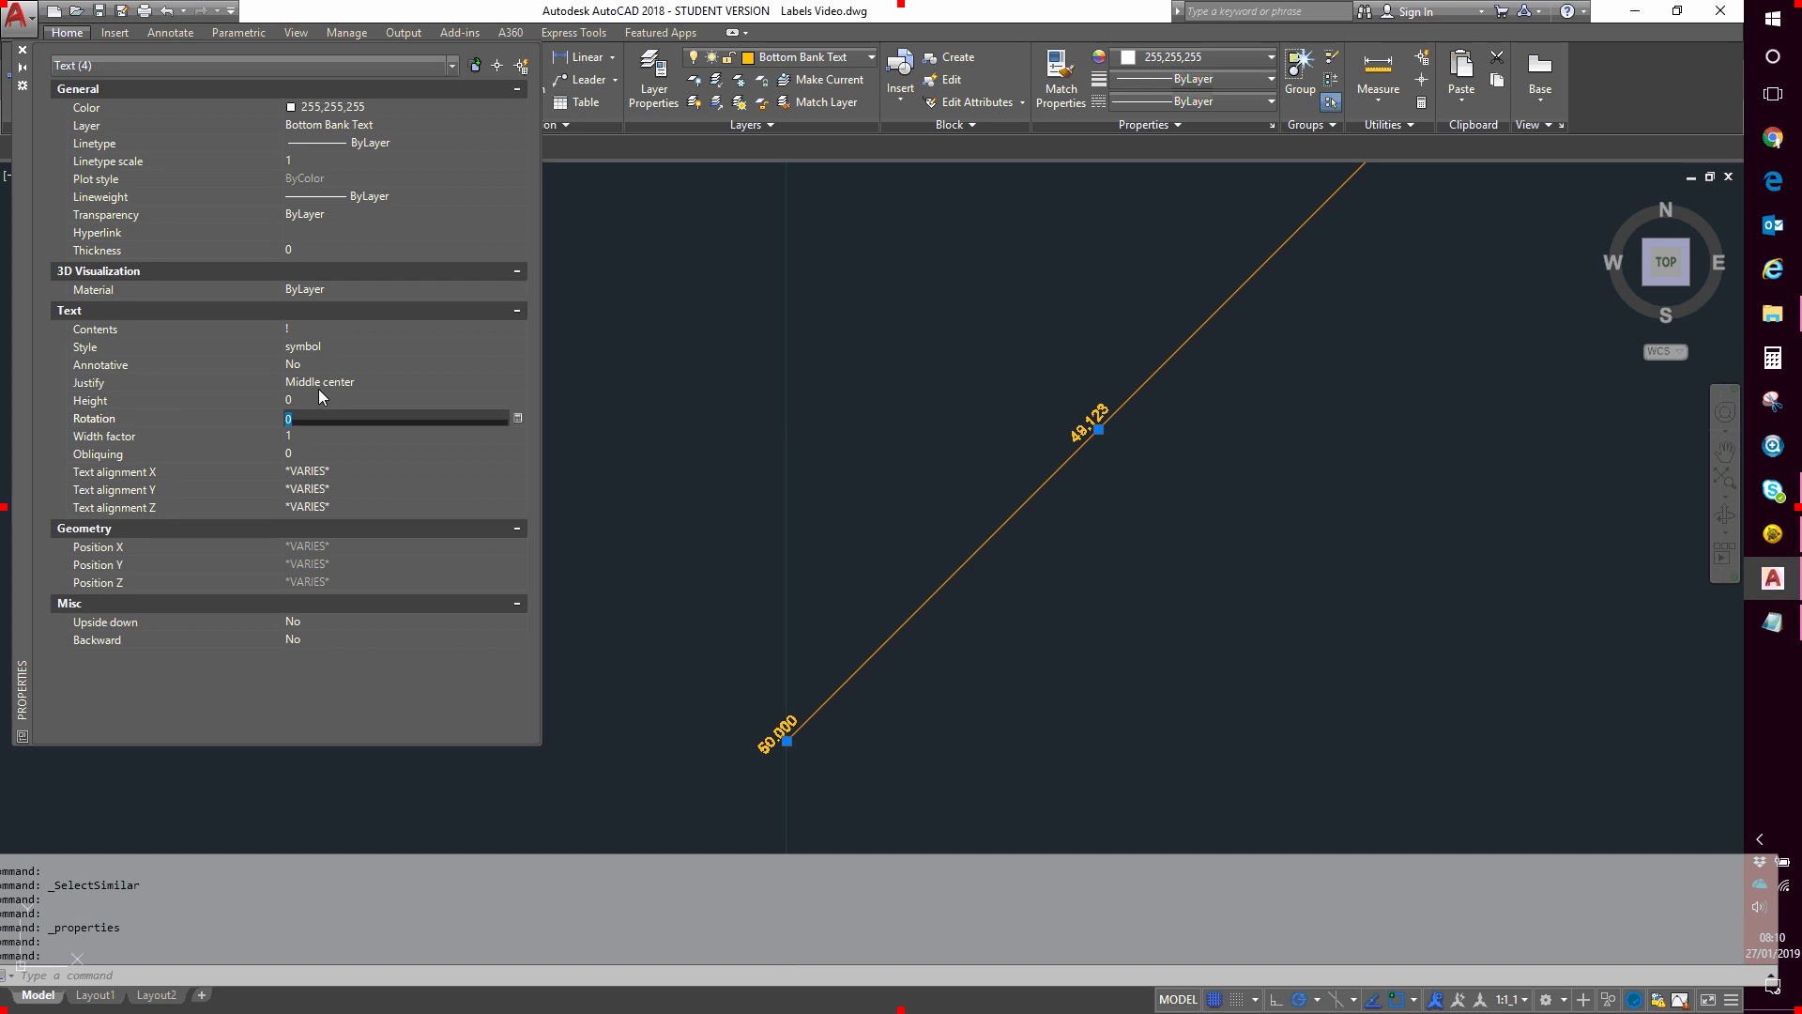
left_click(23, 50)
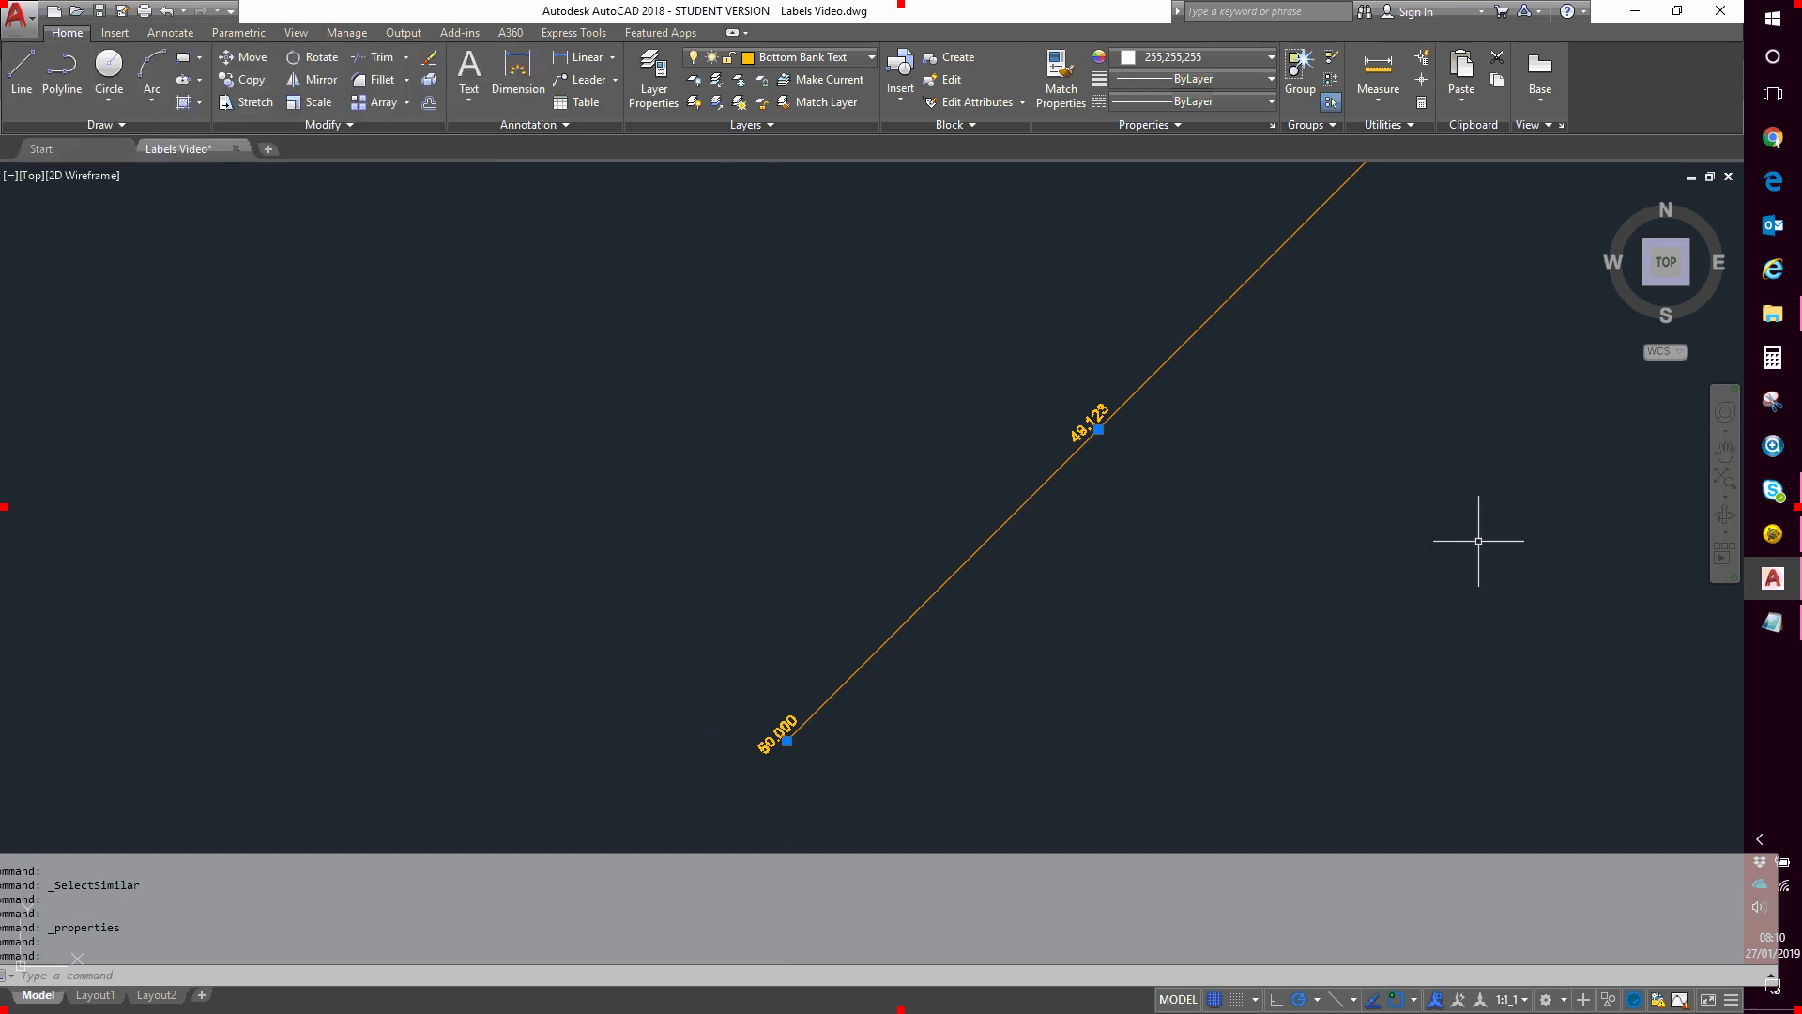
Switch to the txttoblk.Lsp script in Notepad and highlight the block name RS-PLUS-300MM in its setq blk line
left_click(1786, 628)
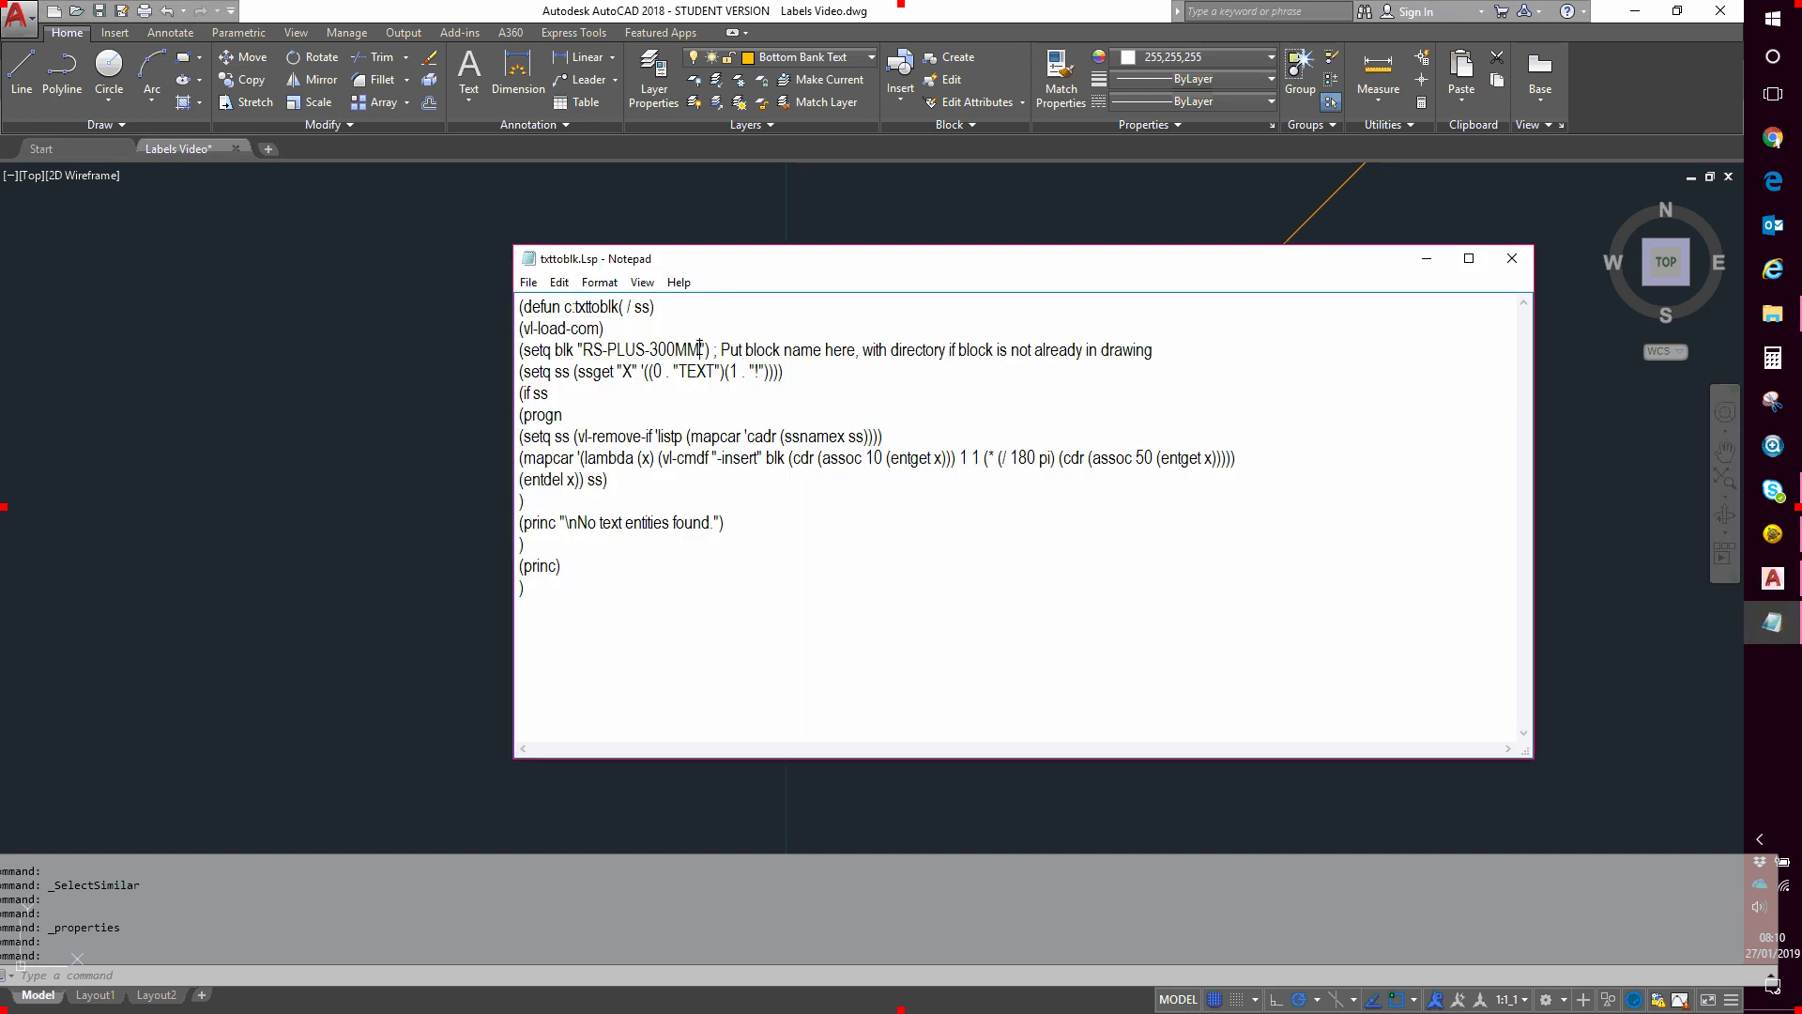
left_click_drag(699, 349, 582, 353)
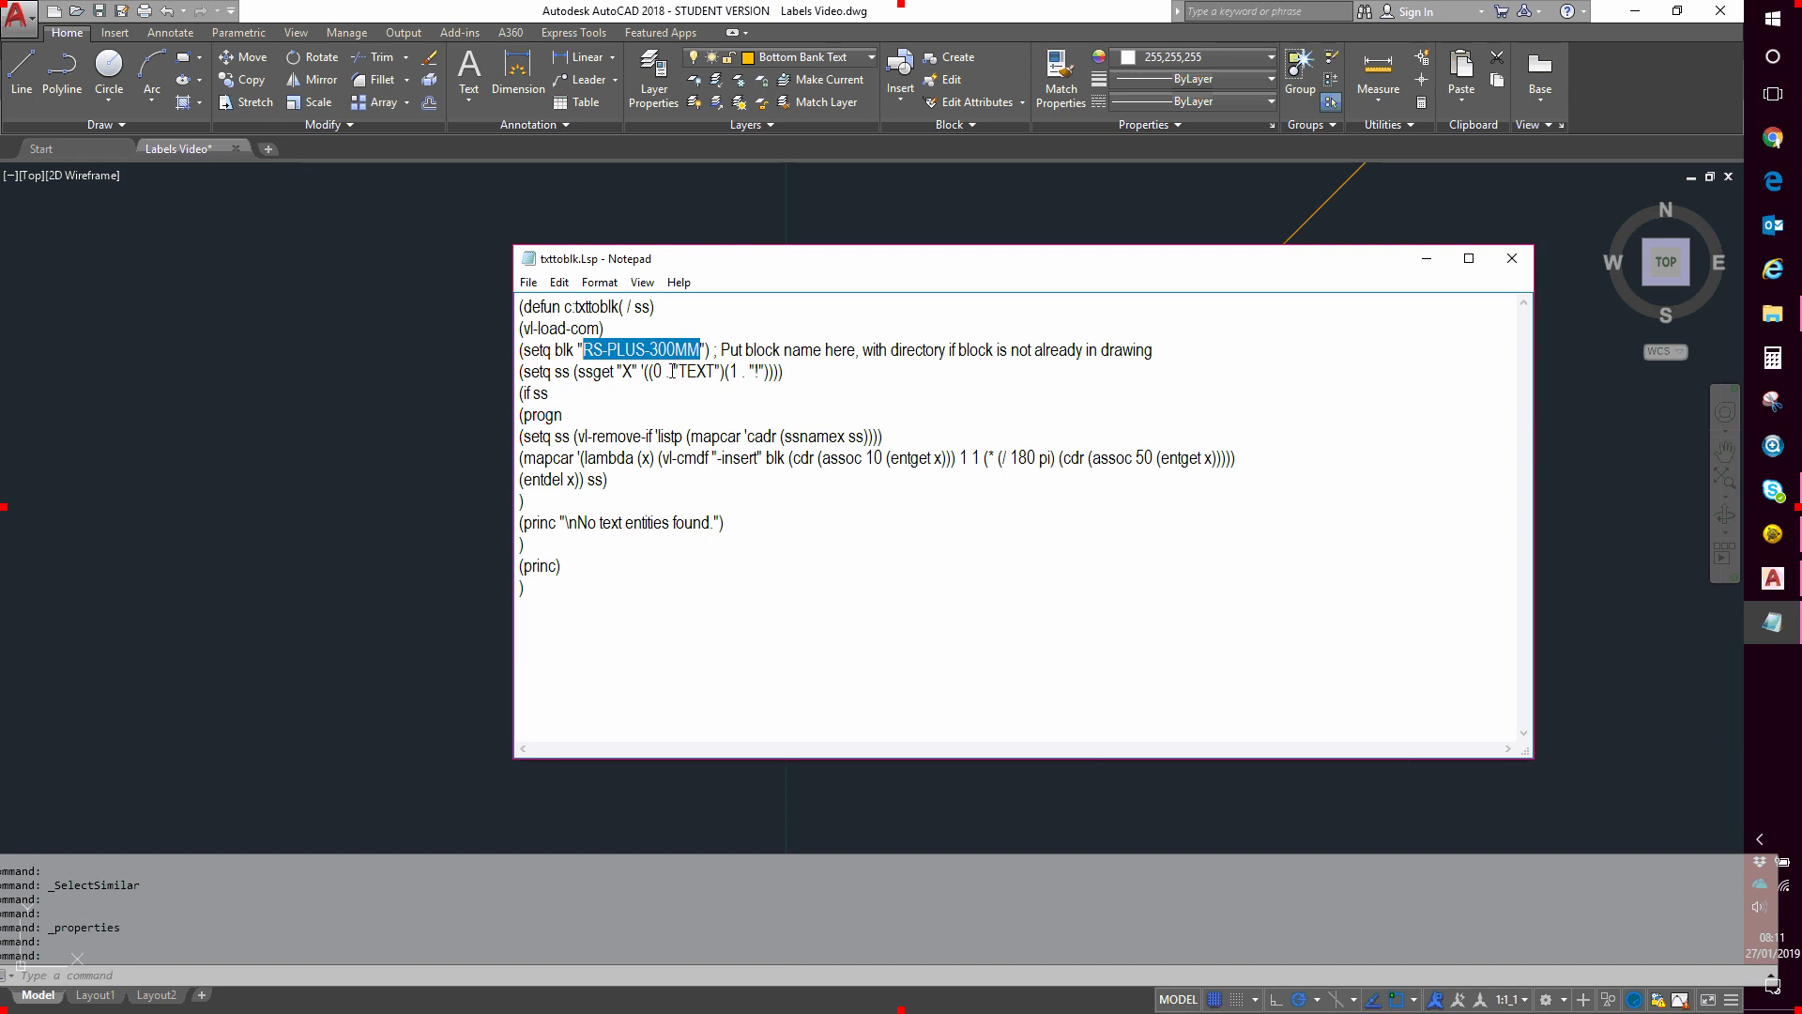
Review the "!" text filter, the block name and the txttoblk command name in the script, and return to AutoCAD
double_click(759, 372)
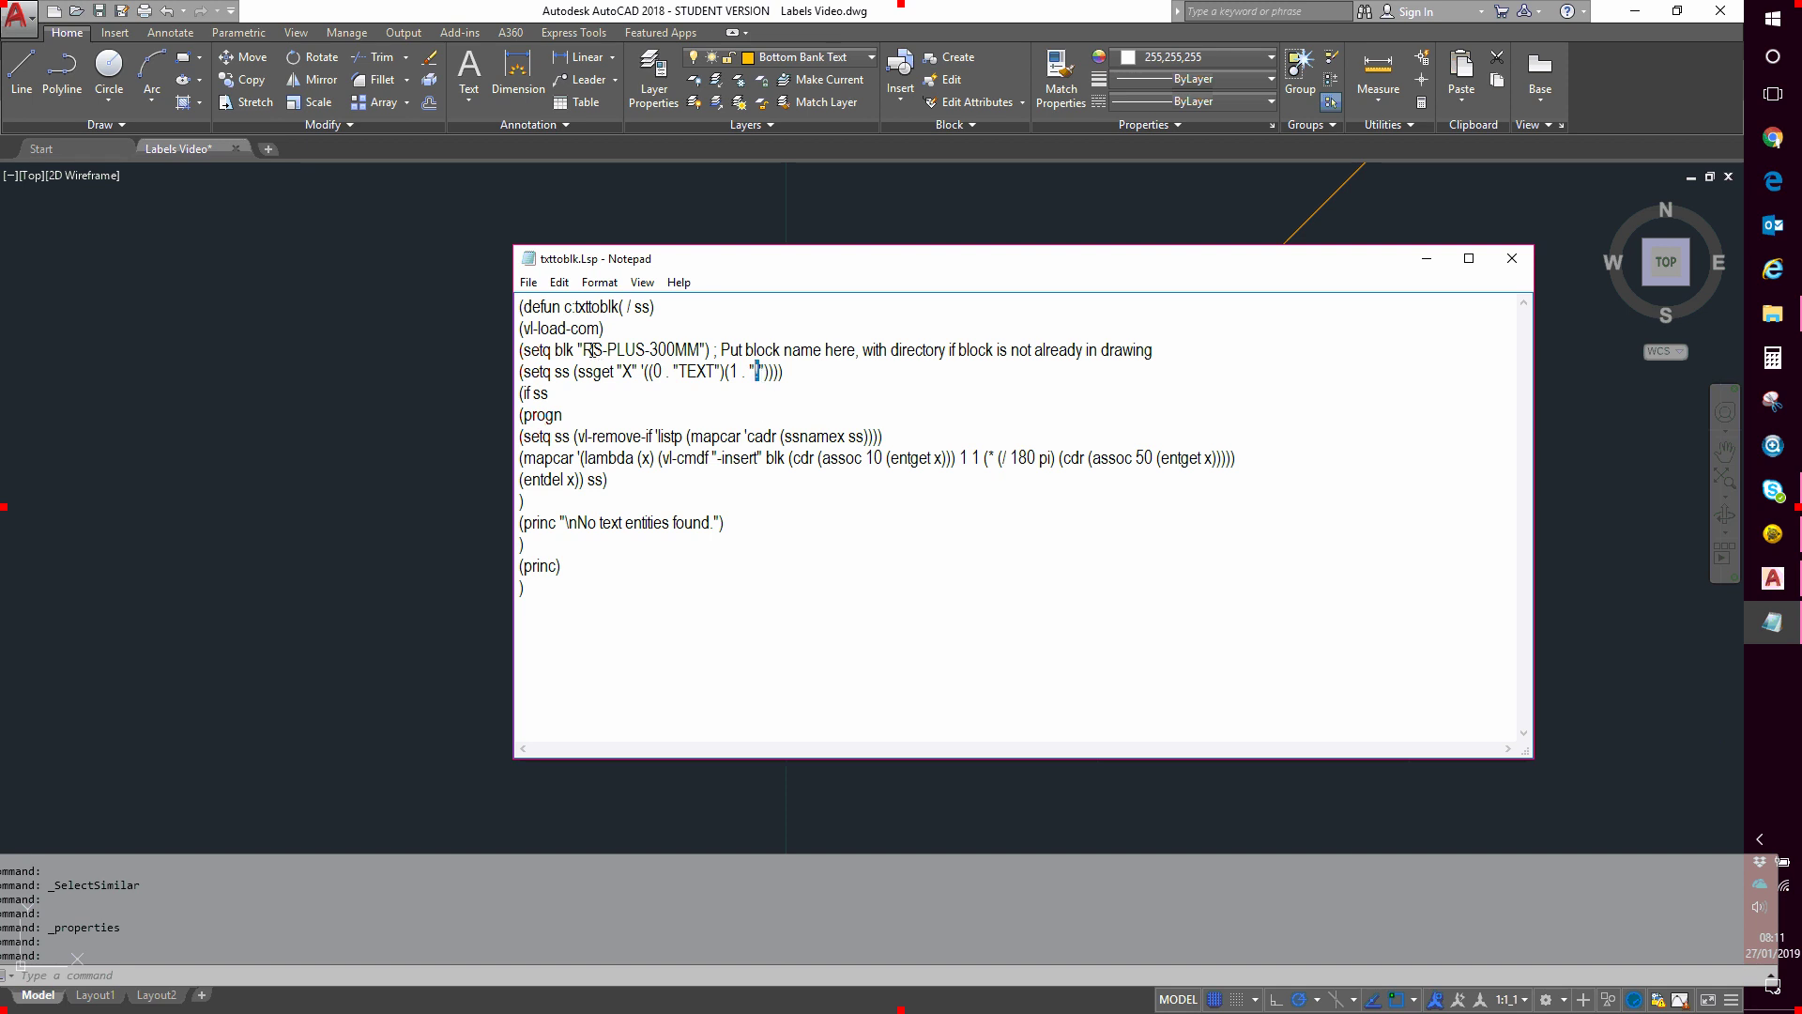
left_click_drag(581, 350, 701, 355)
left_click(749, 561)
left_click_drag(621, 307, 577, 310)
left_click(1427, 265)
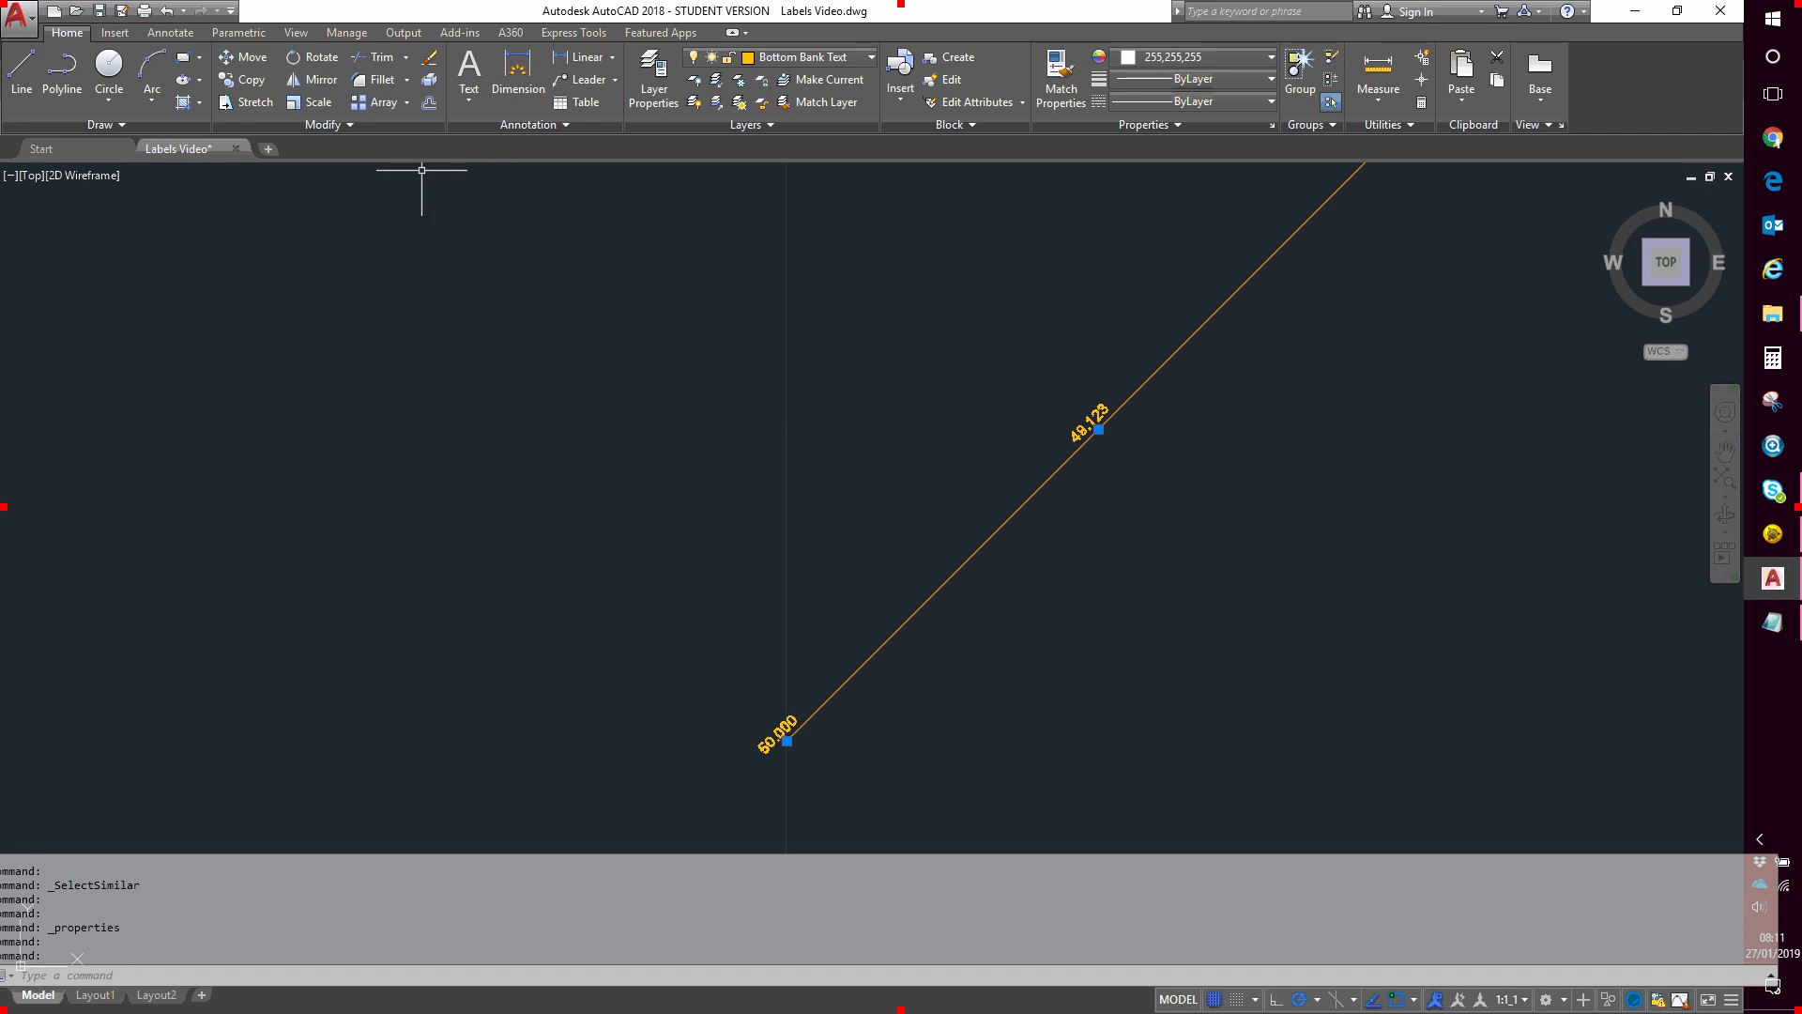
Insert the PLUS-300MM.dwg block from the Blocks folder at scale 1 and rotation 0 in empty space near the 50.000 label
left_click(115, 32)
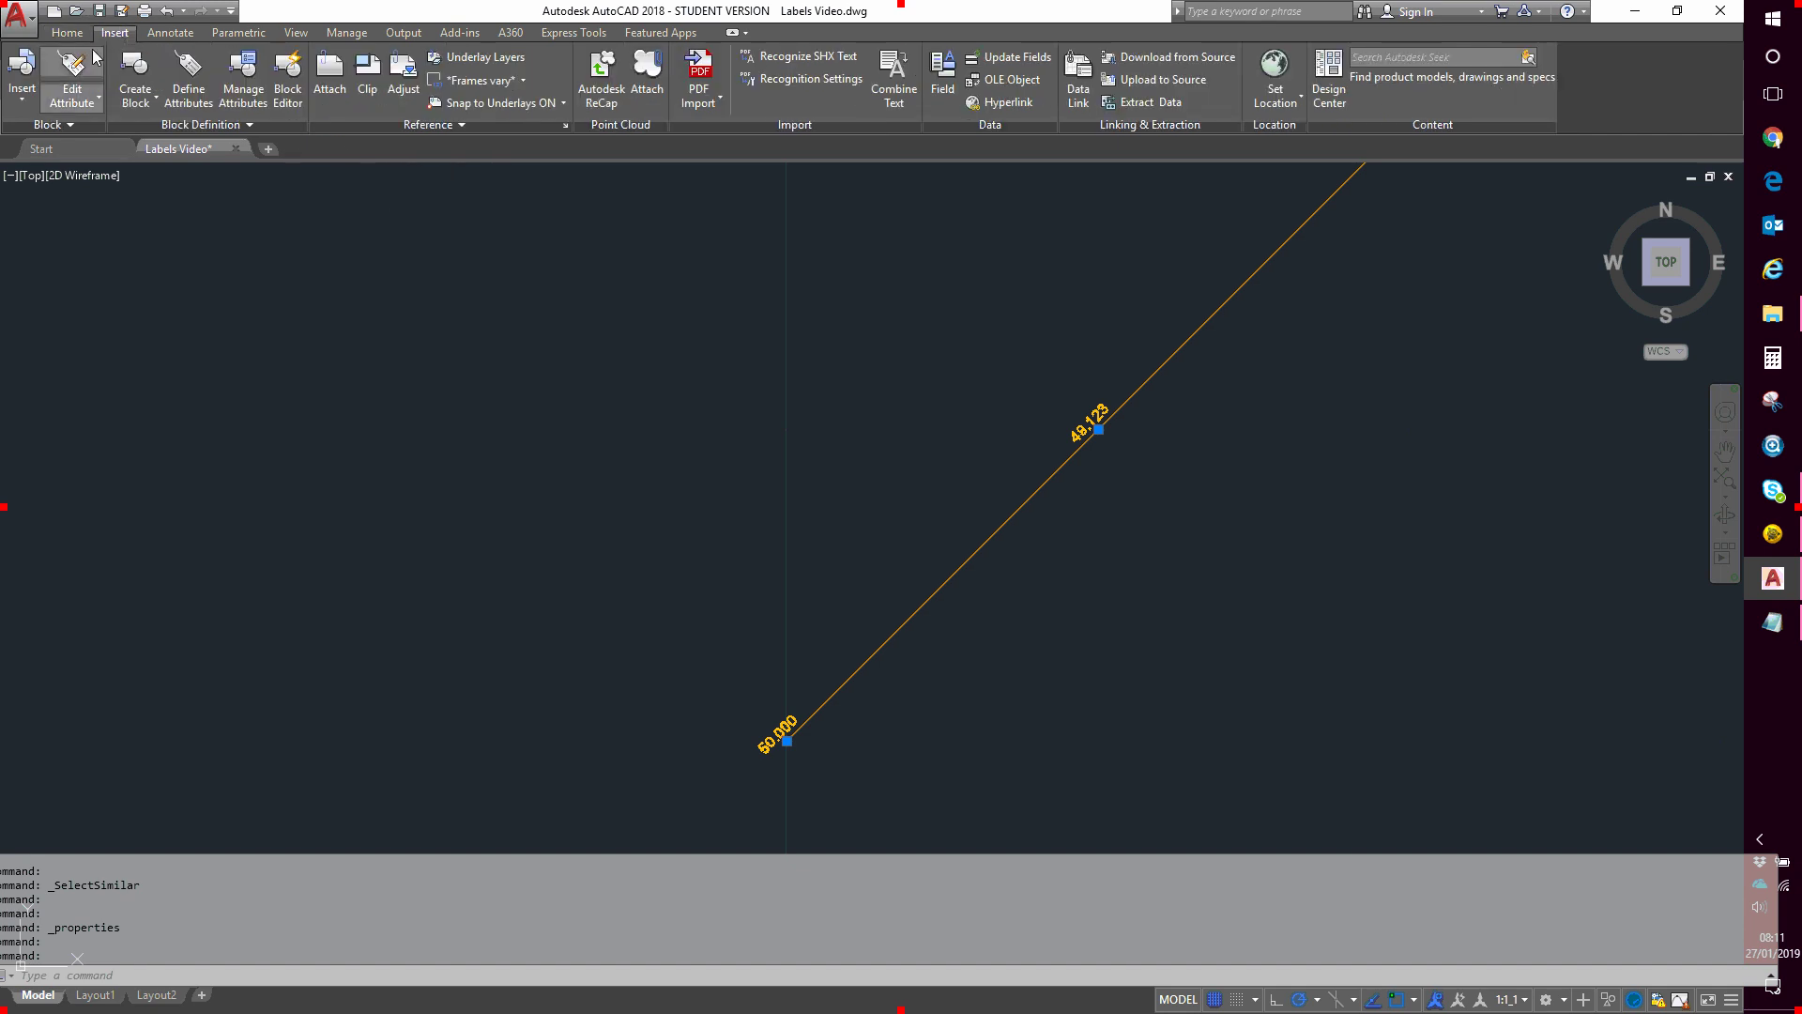
left_click(25, 84)
left_click(56, 222)
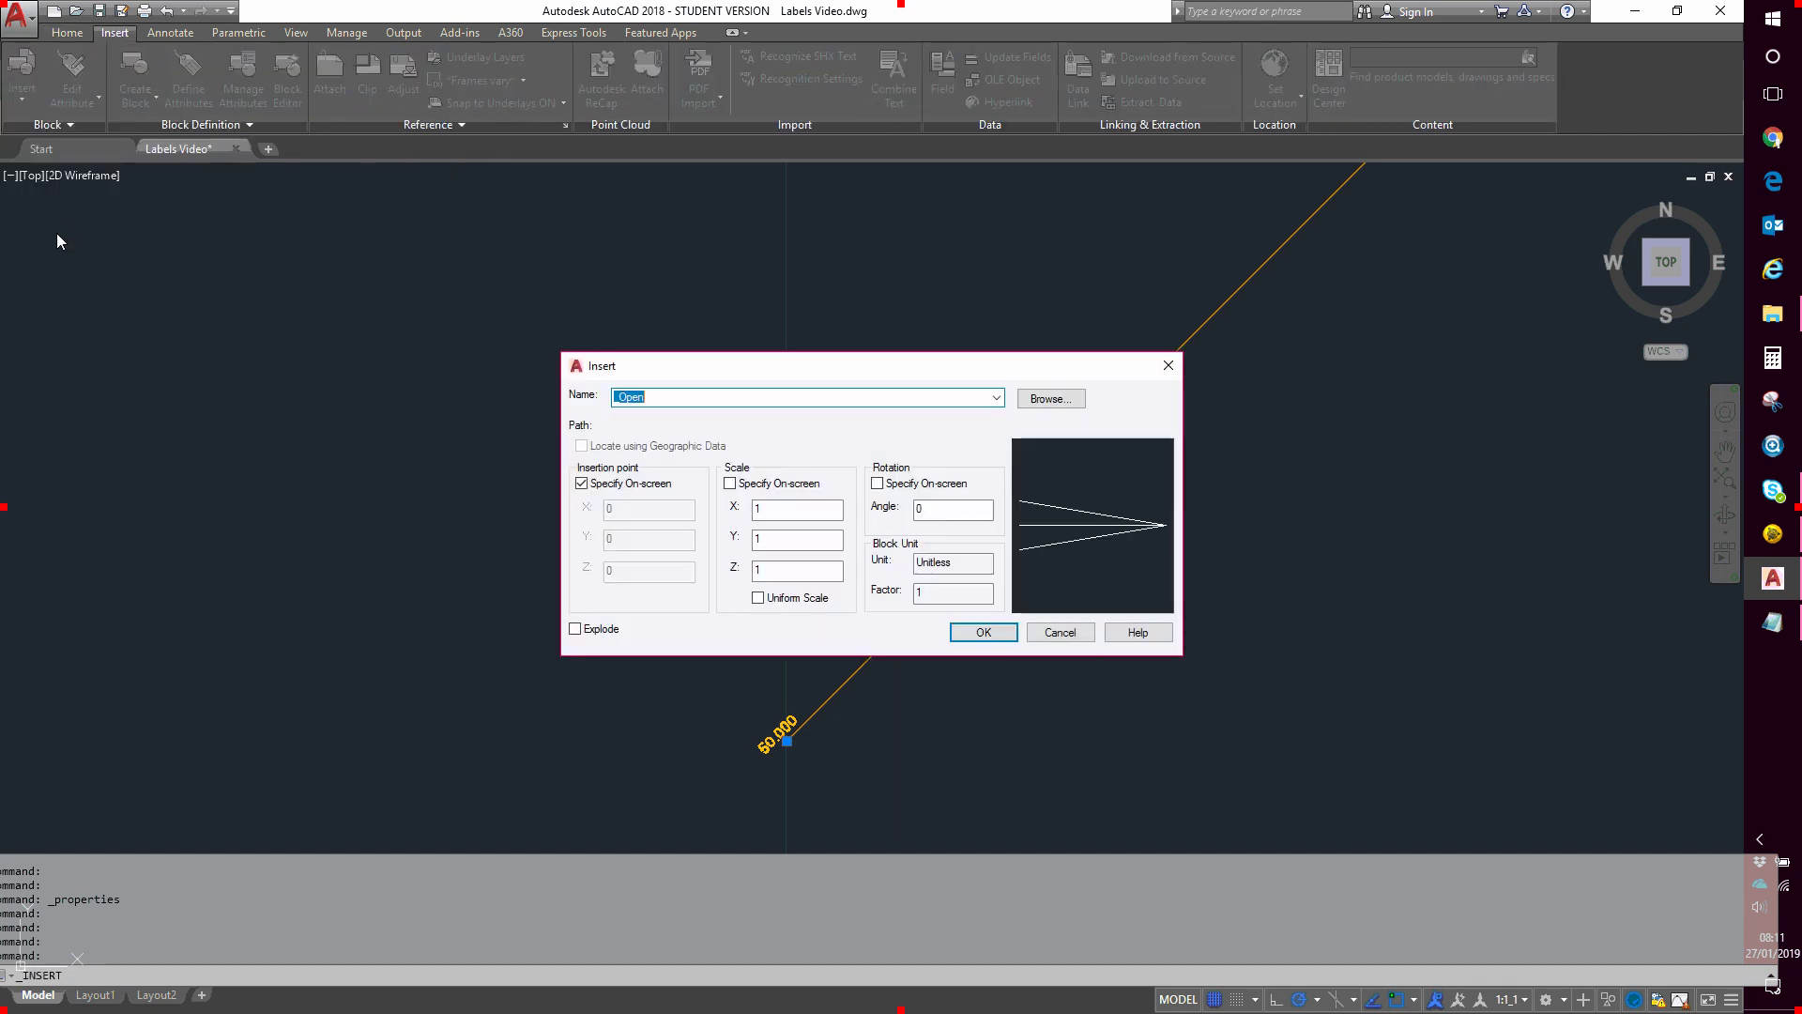
left_click(1044, 398)
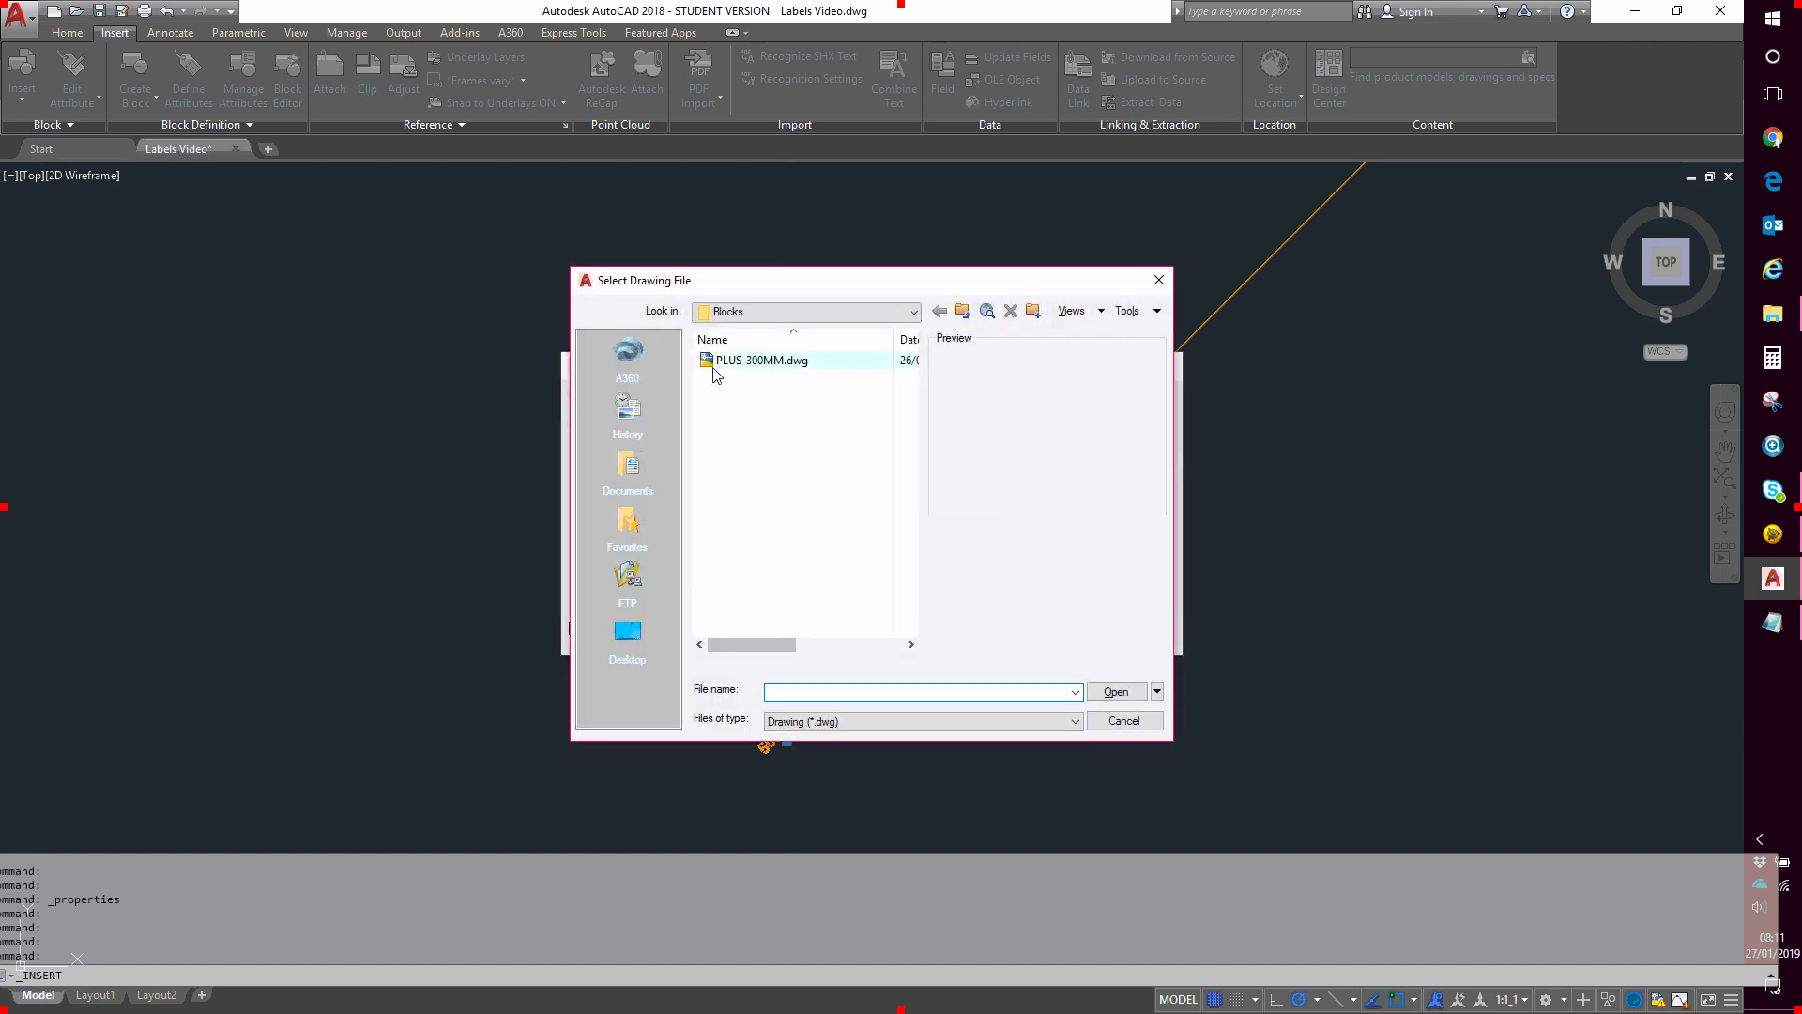
left_click(751, 361)
left_click(1115, 690)
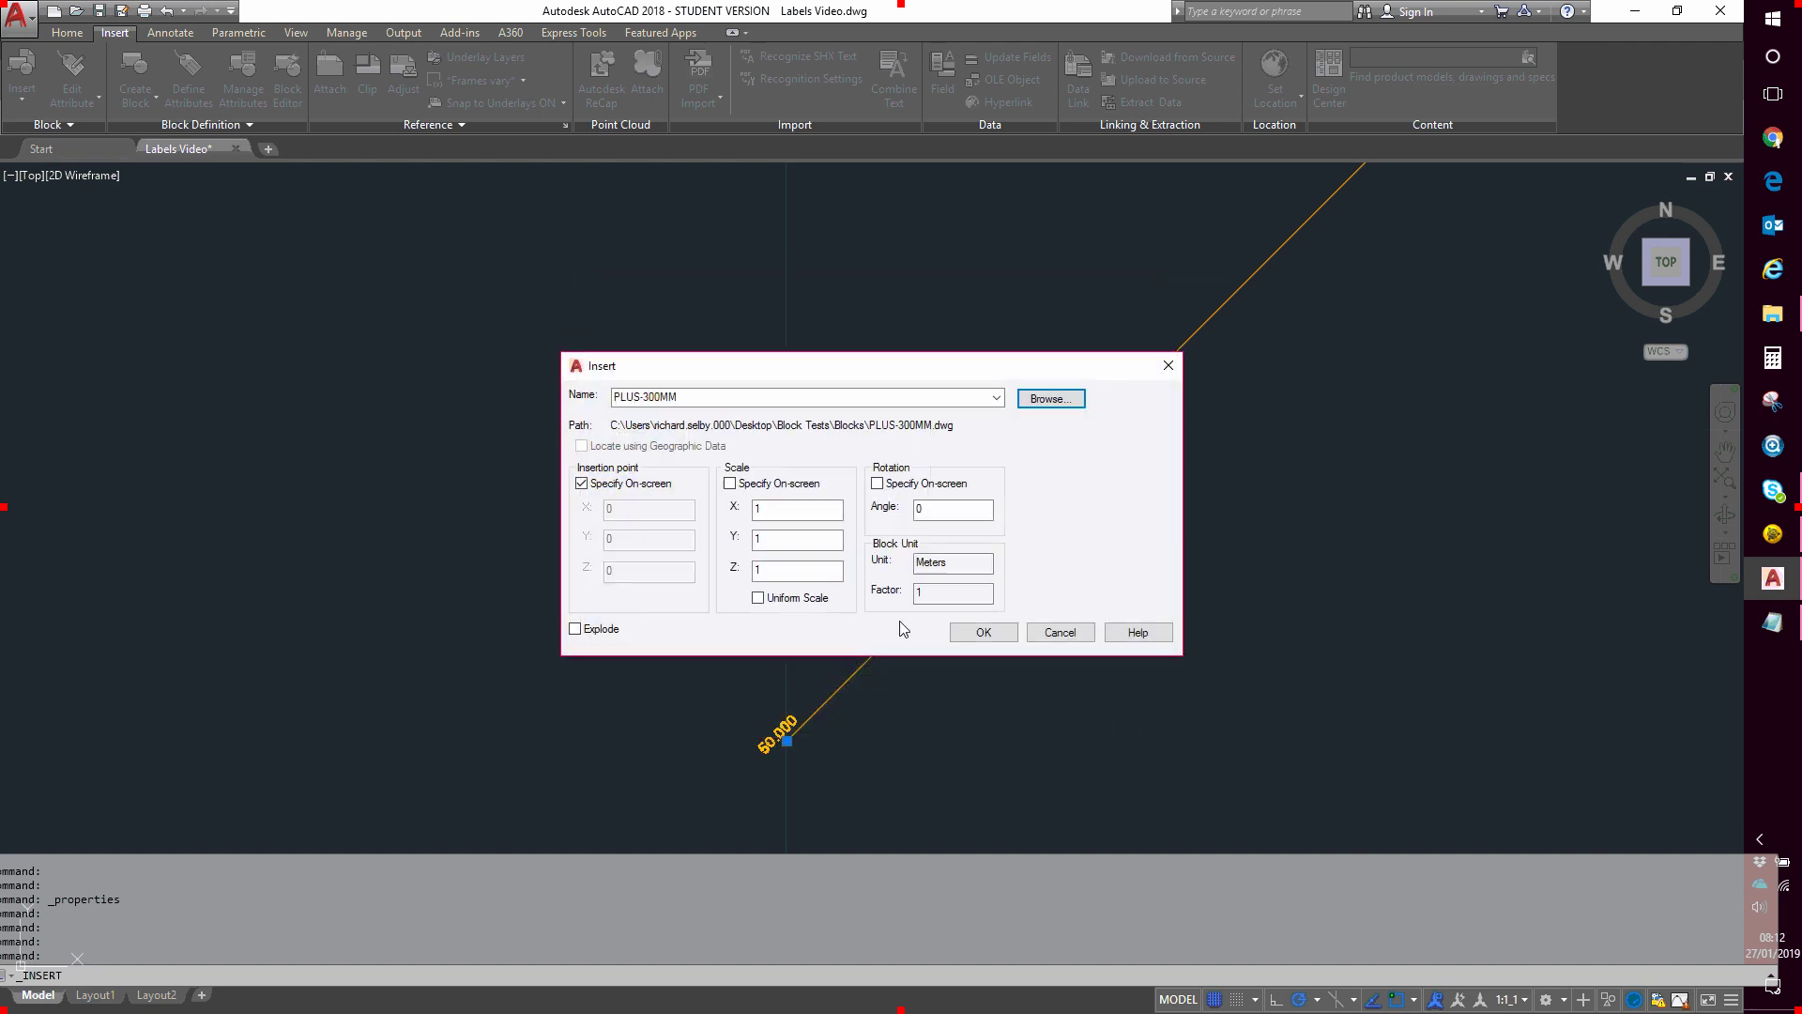
left_click(984, 632)
left_click(736, 559)
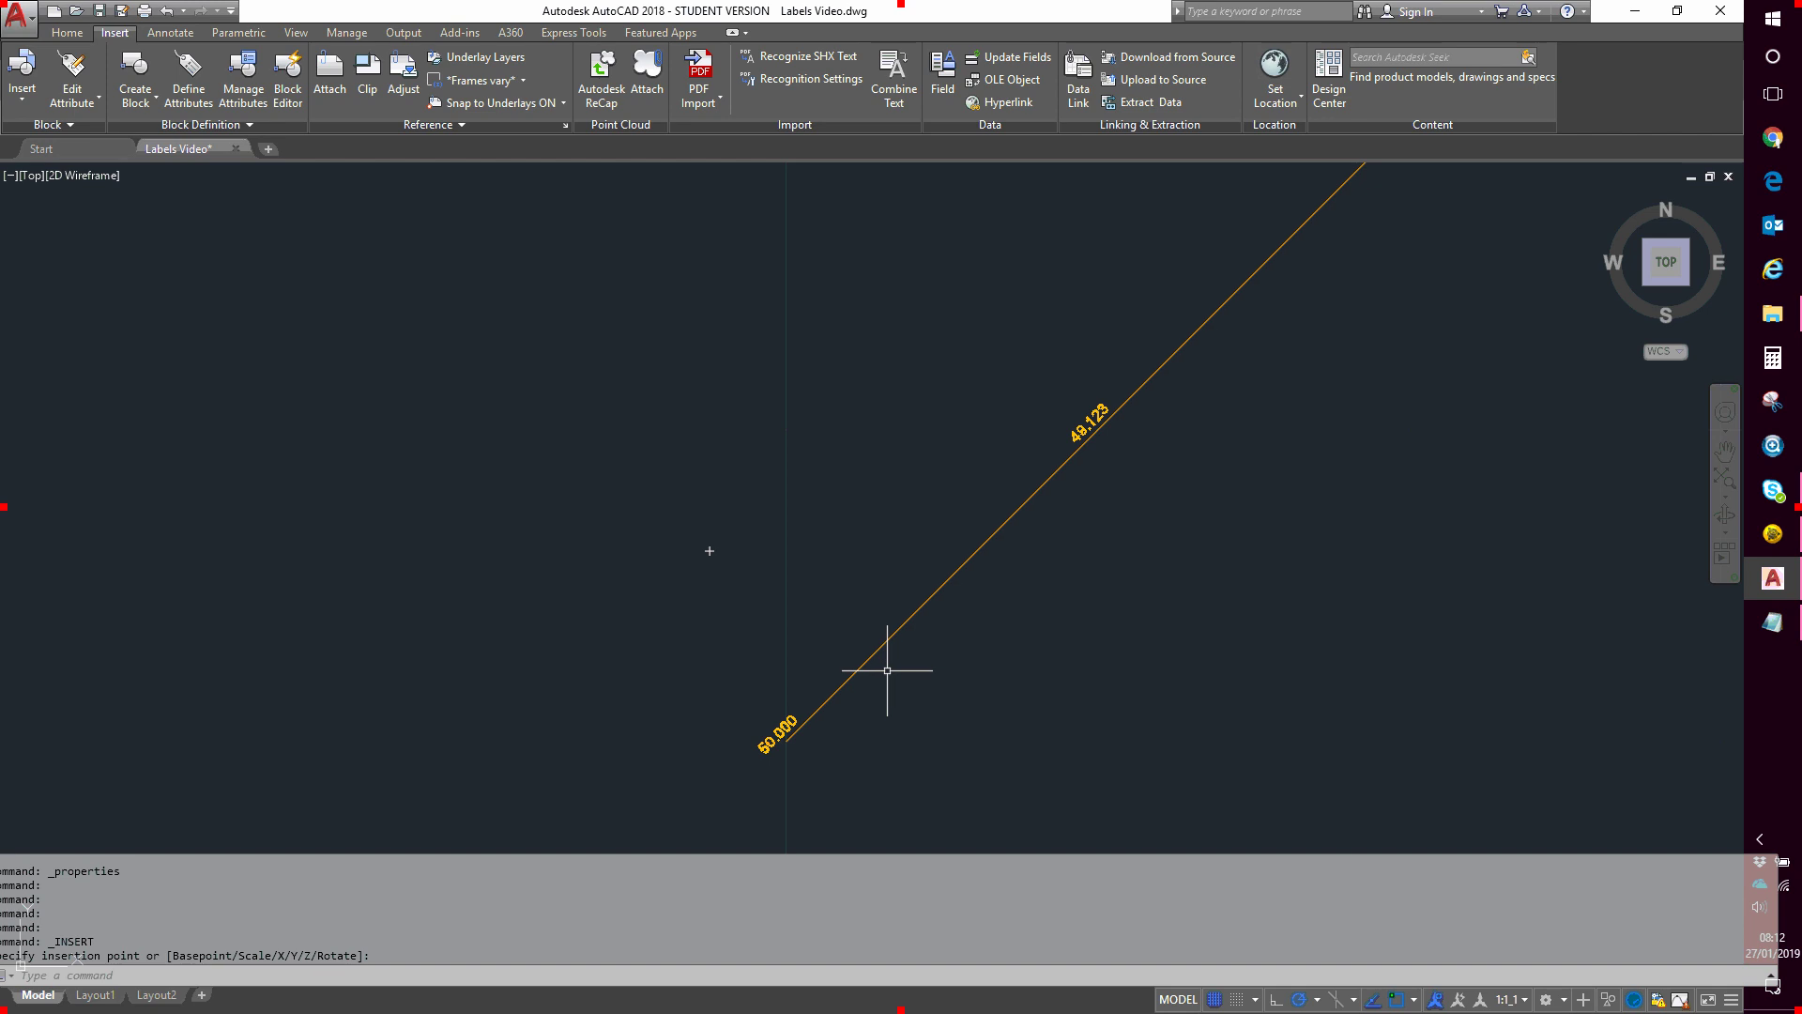
Load the txttoblk.Lsp routine from the LISP folder with the APPLOAD command
left_click(511, 975)
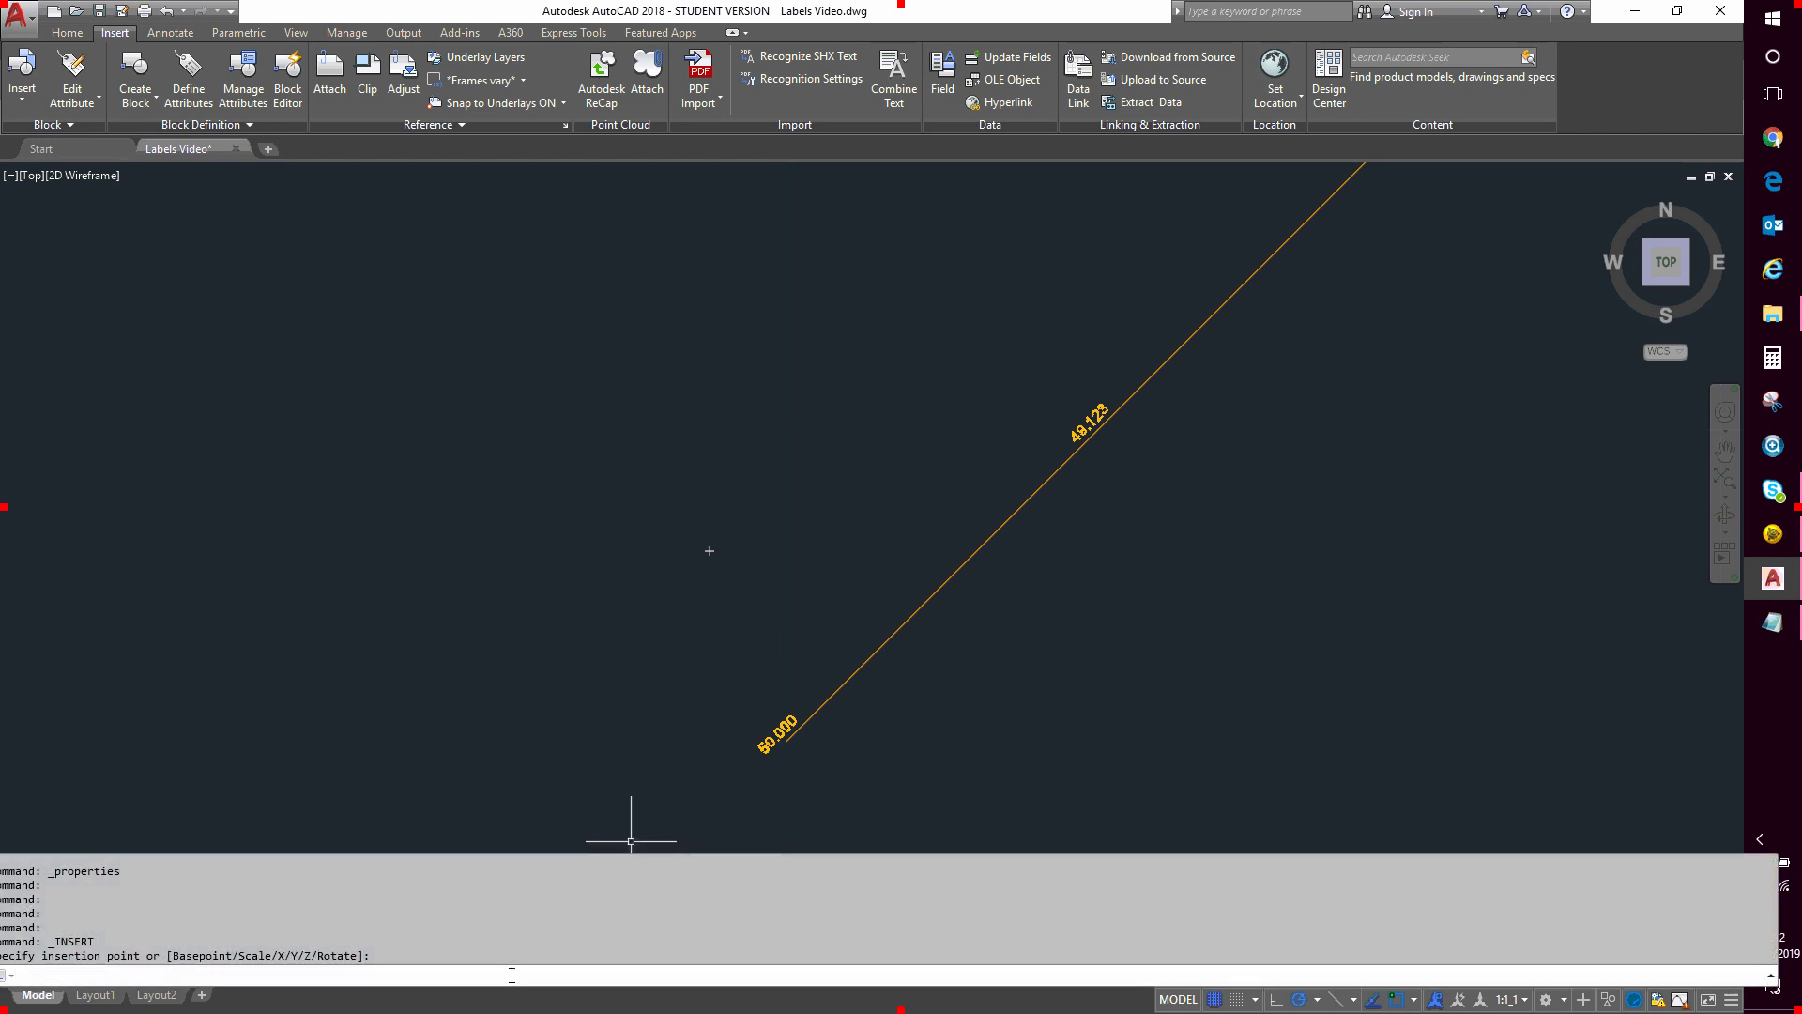
type("APP")
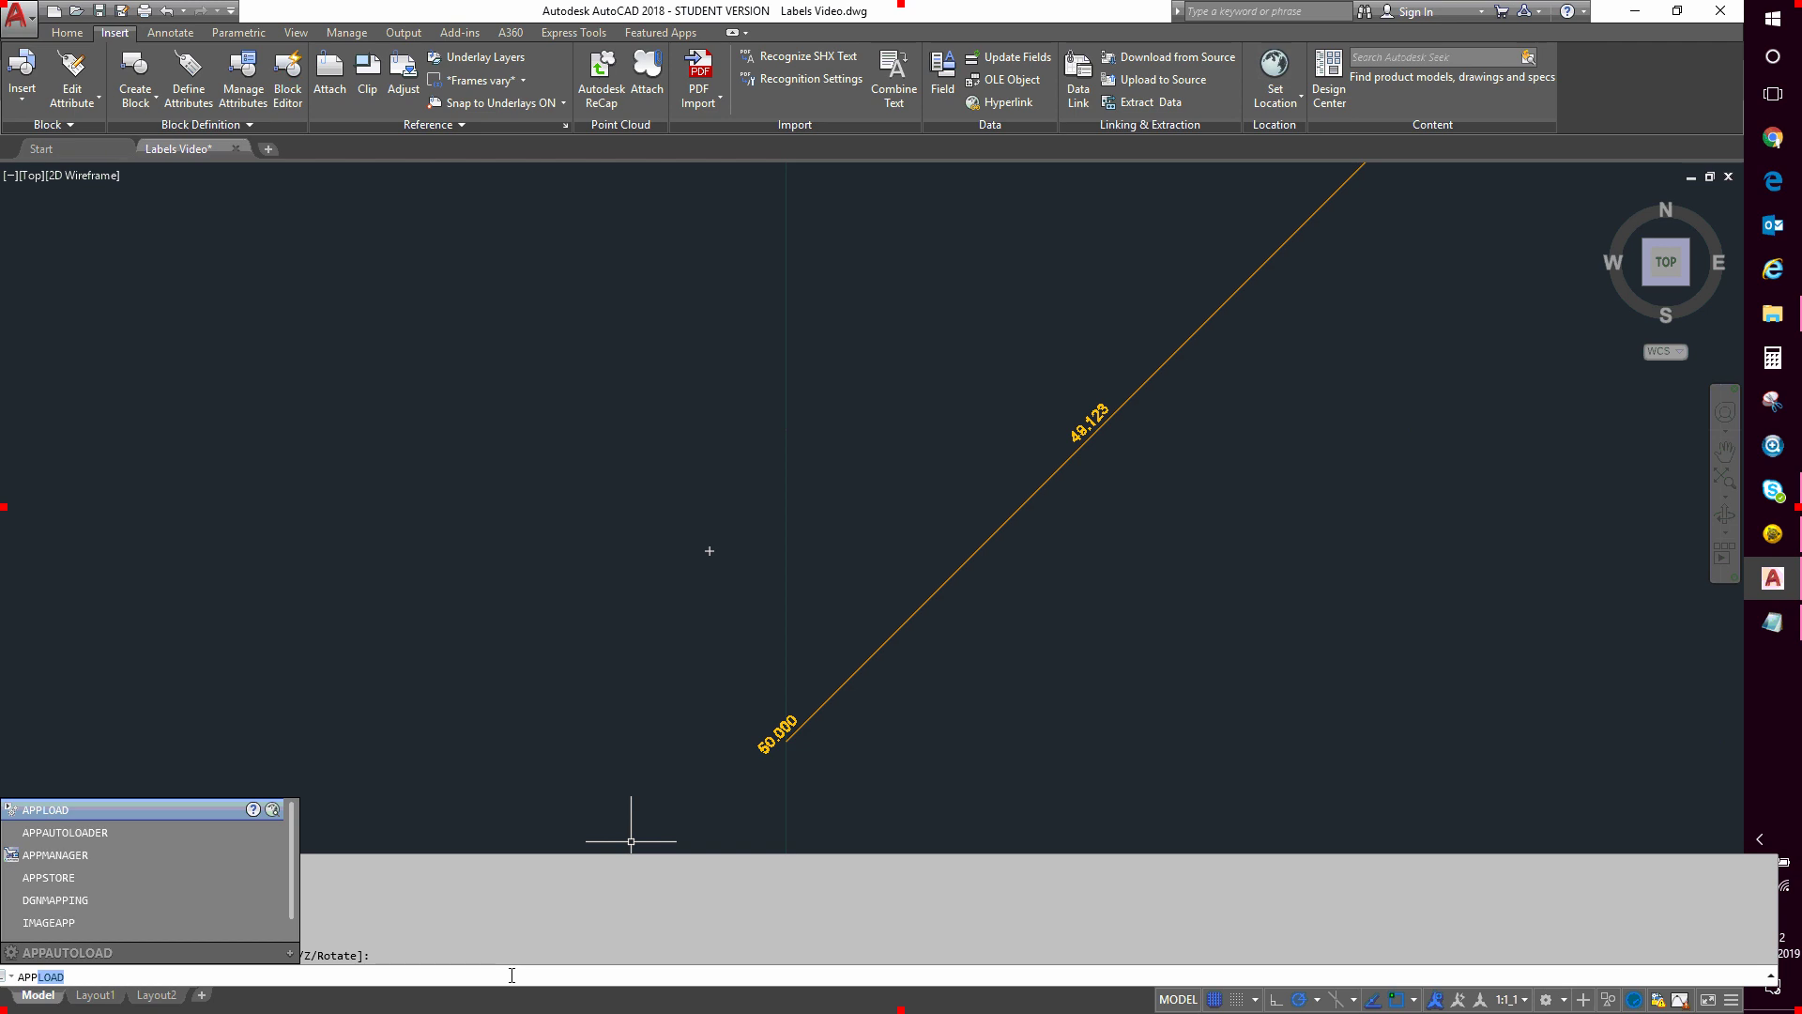
type("LOAD")
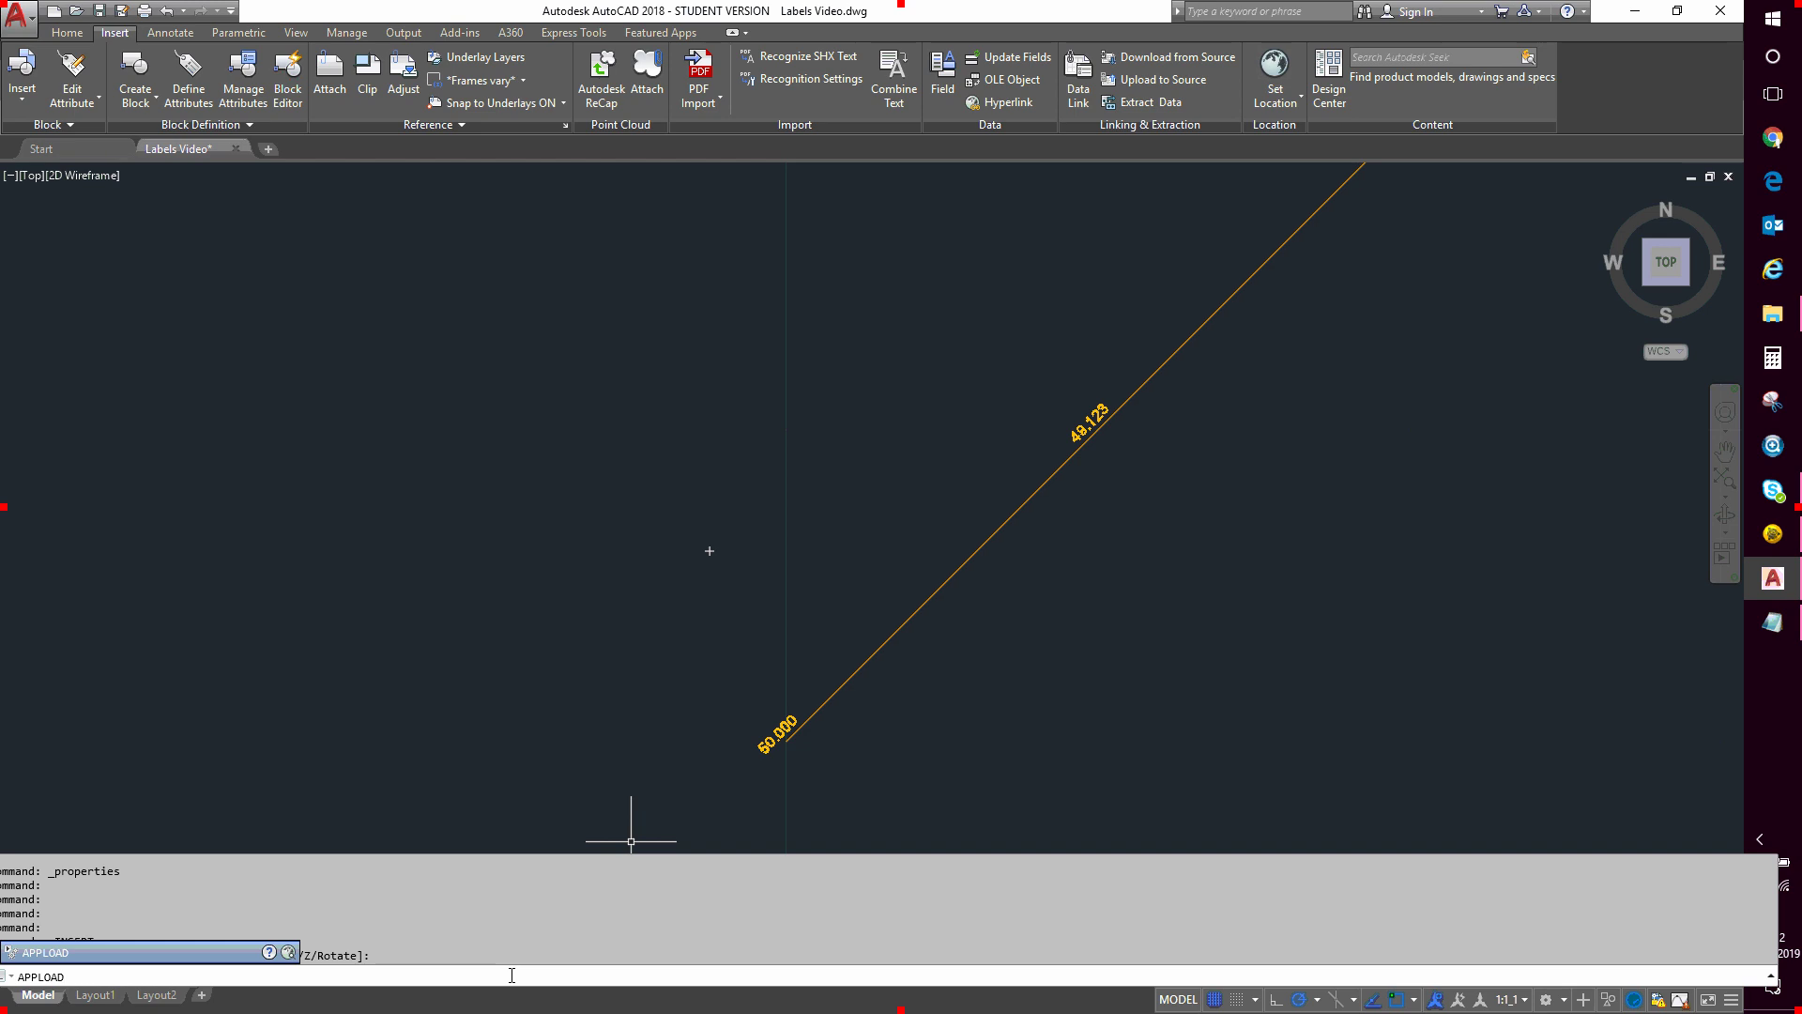
key("Return")
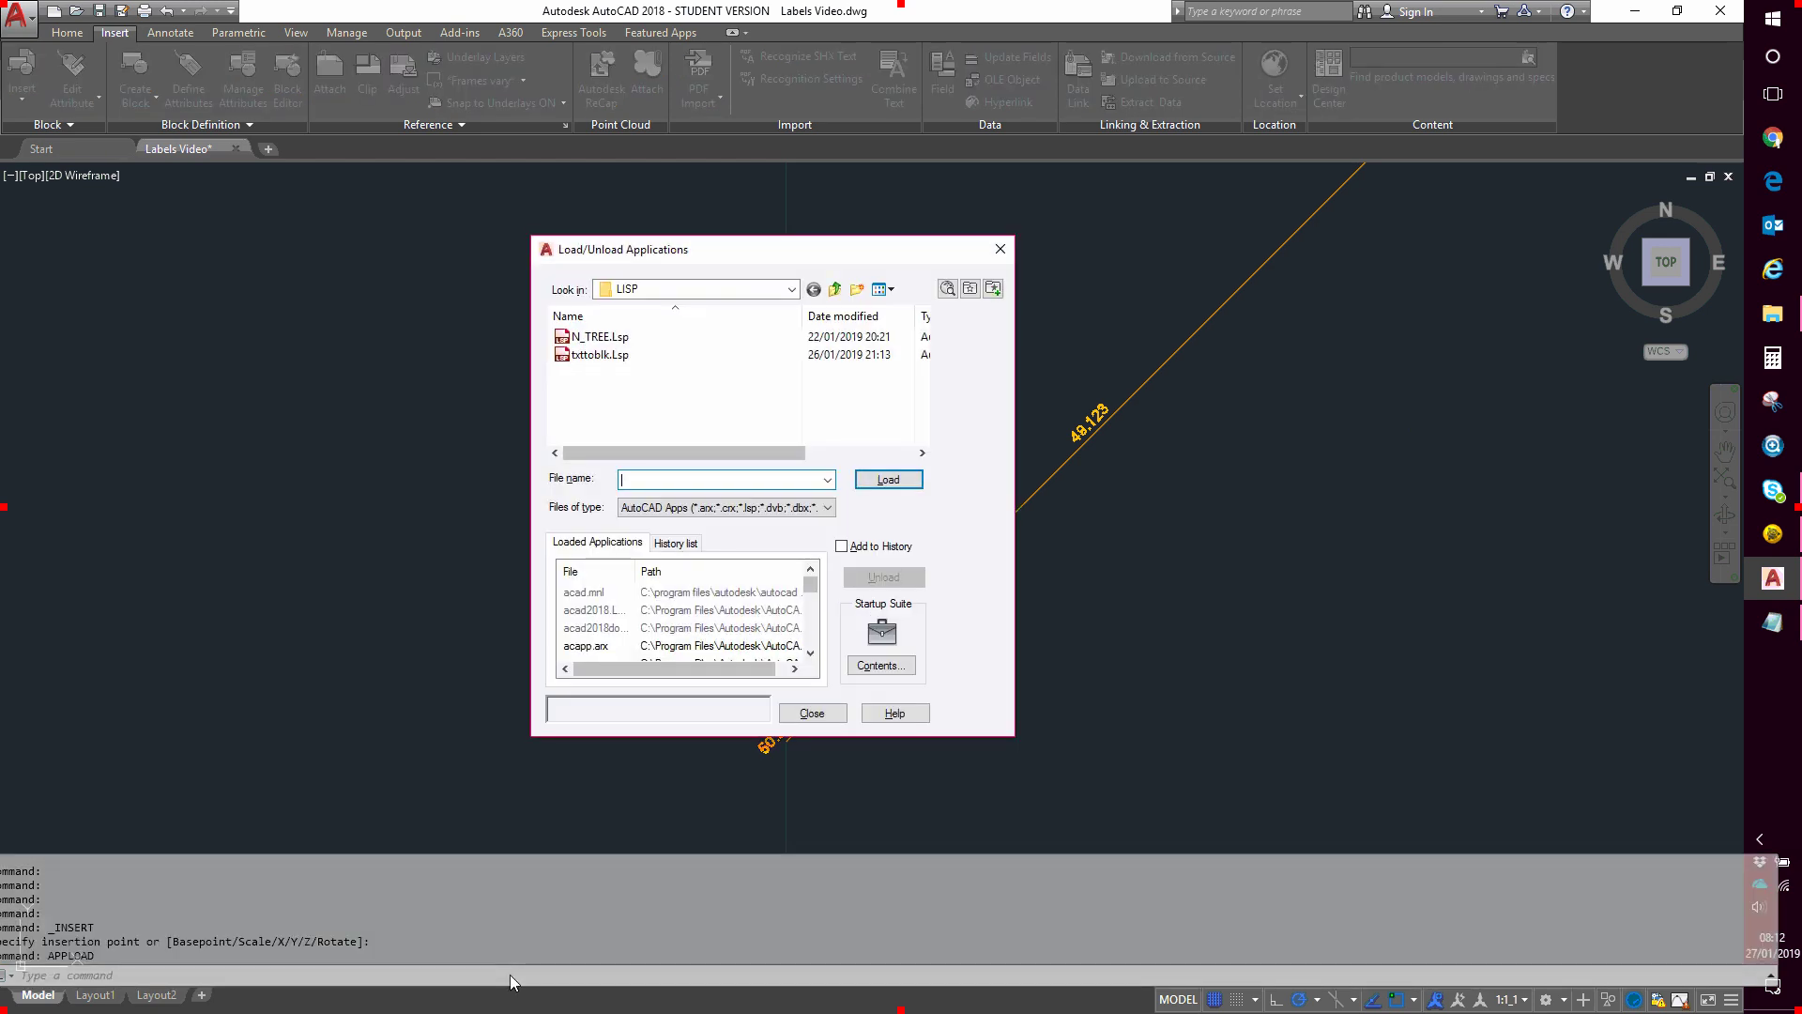
left_click(598, 357)
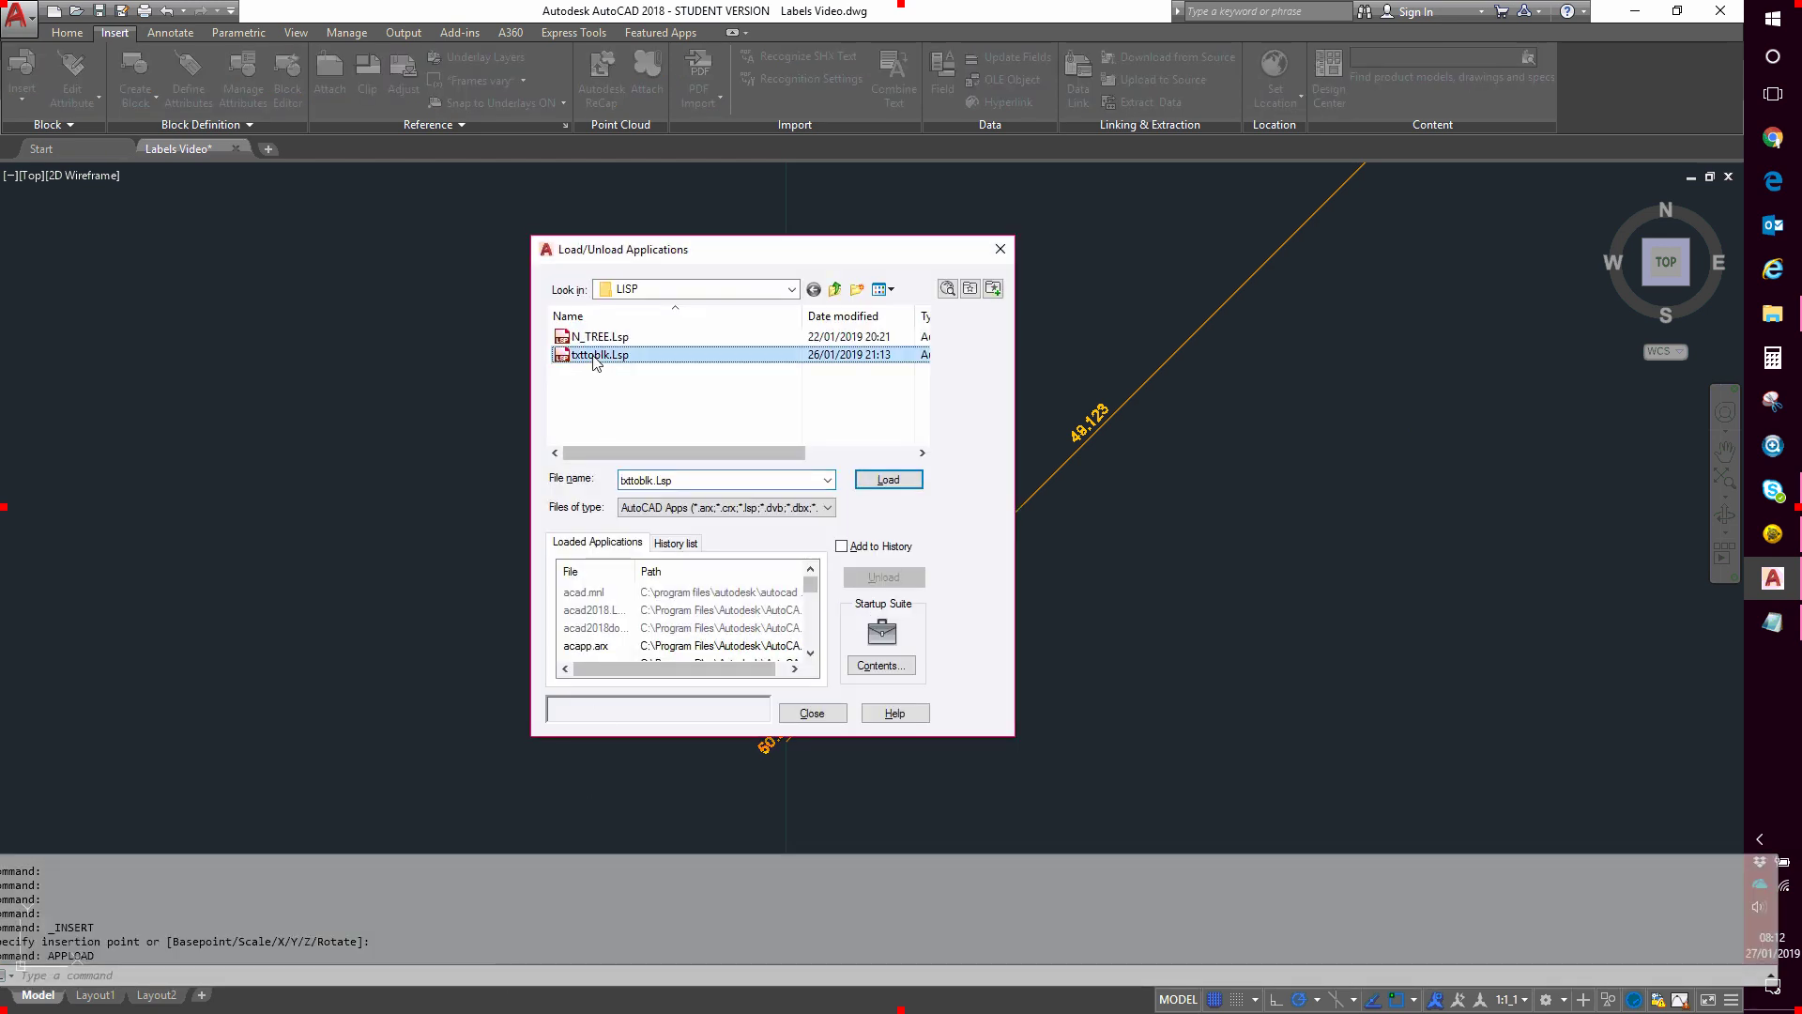
left_click(891, 483)
left_click(812, 714)
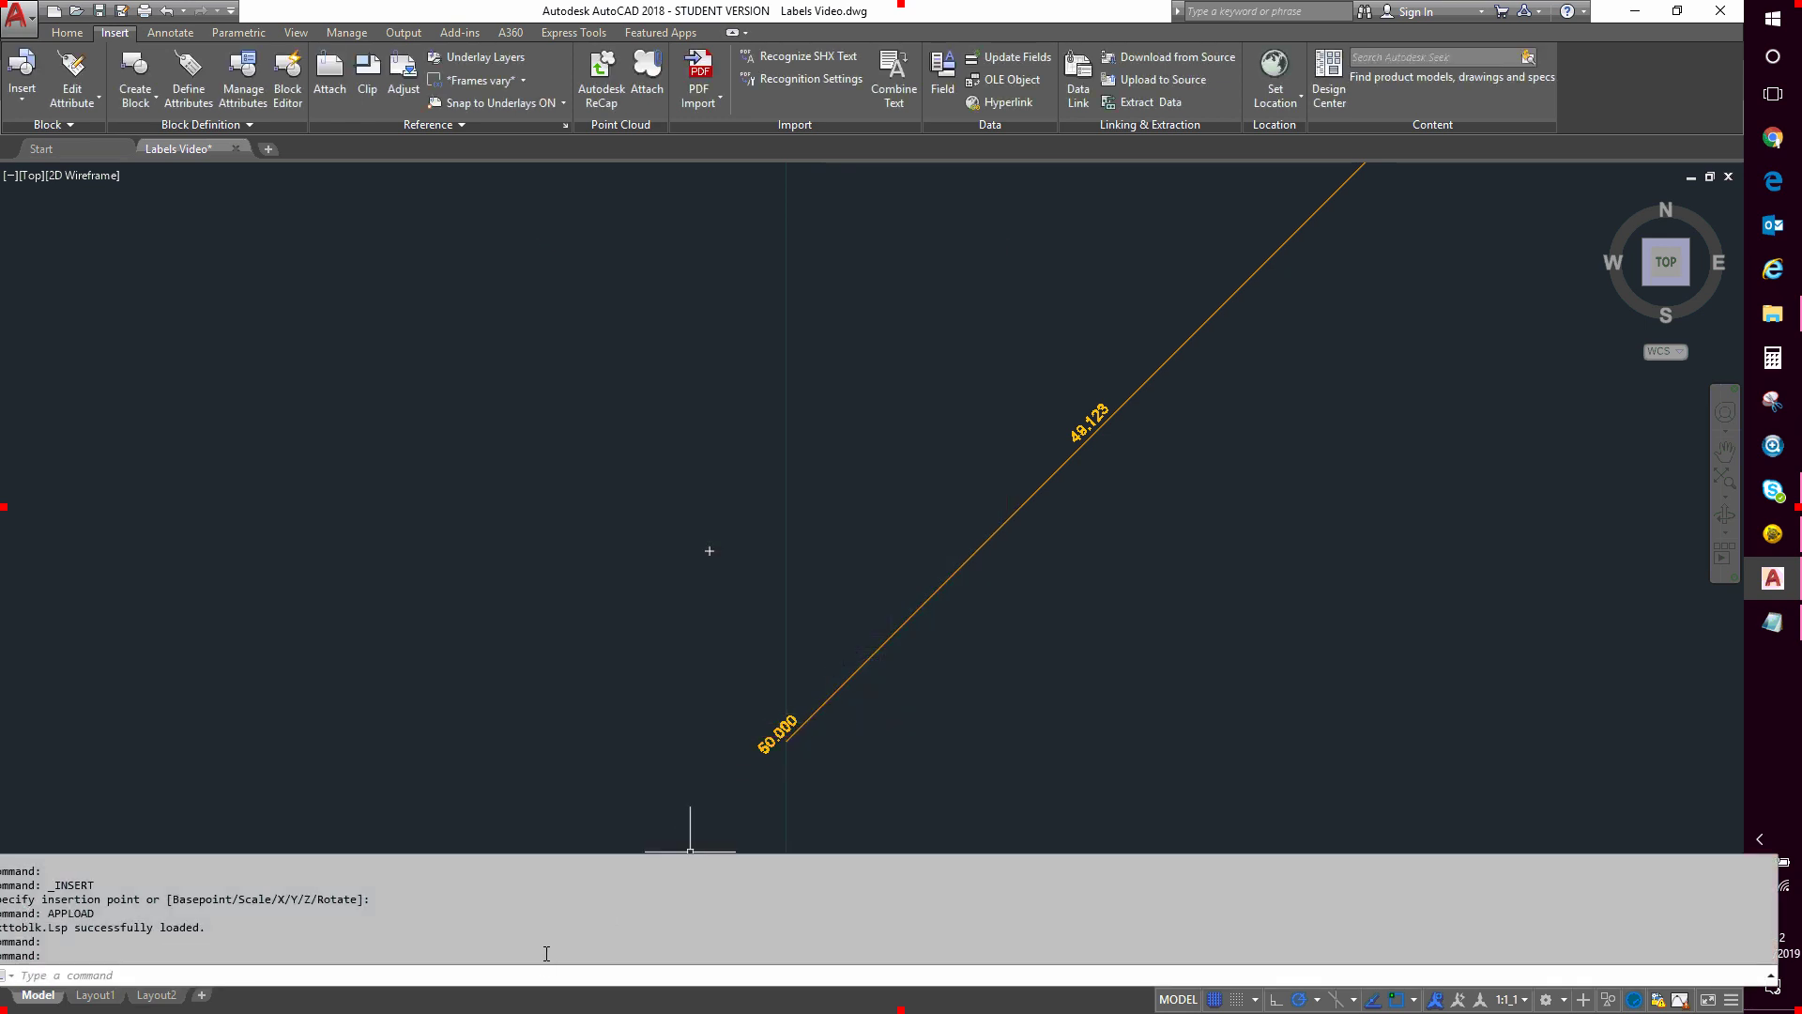
Run the TXTTOBLK command to replace the "!" texts with marker blocks
left_click(548, 978)
type("T")
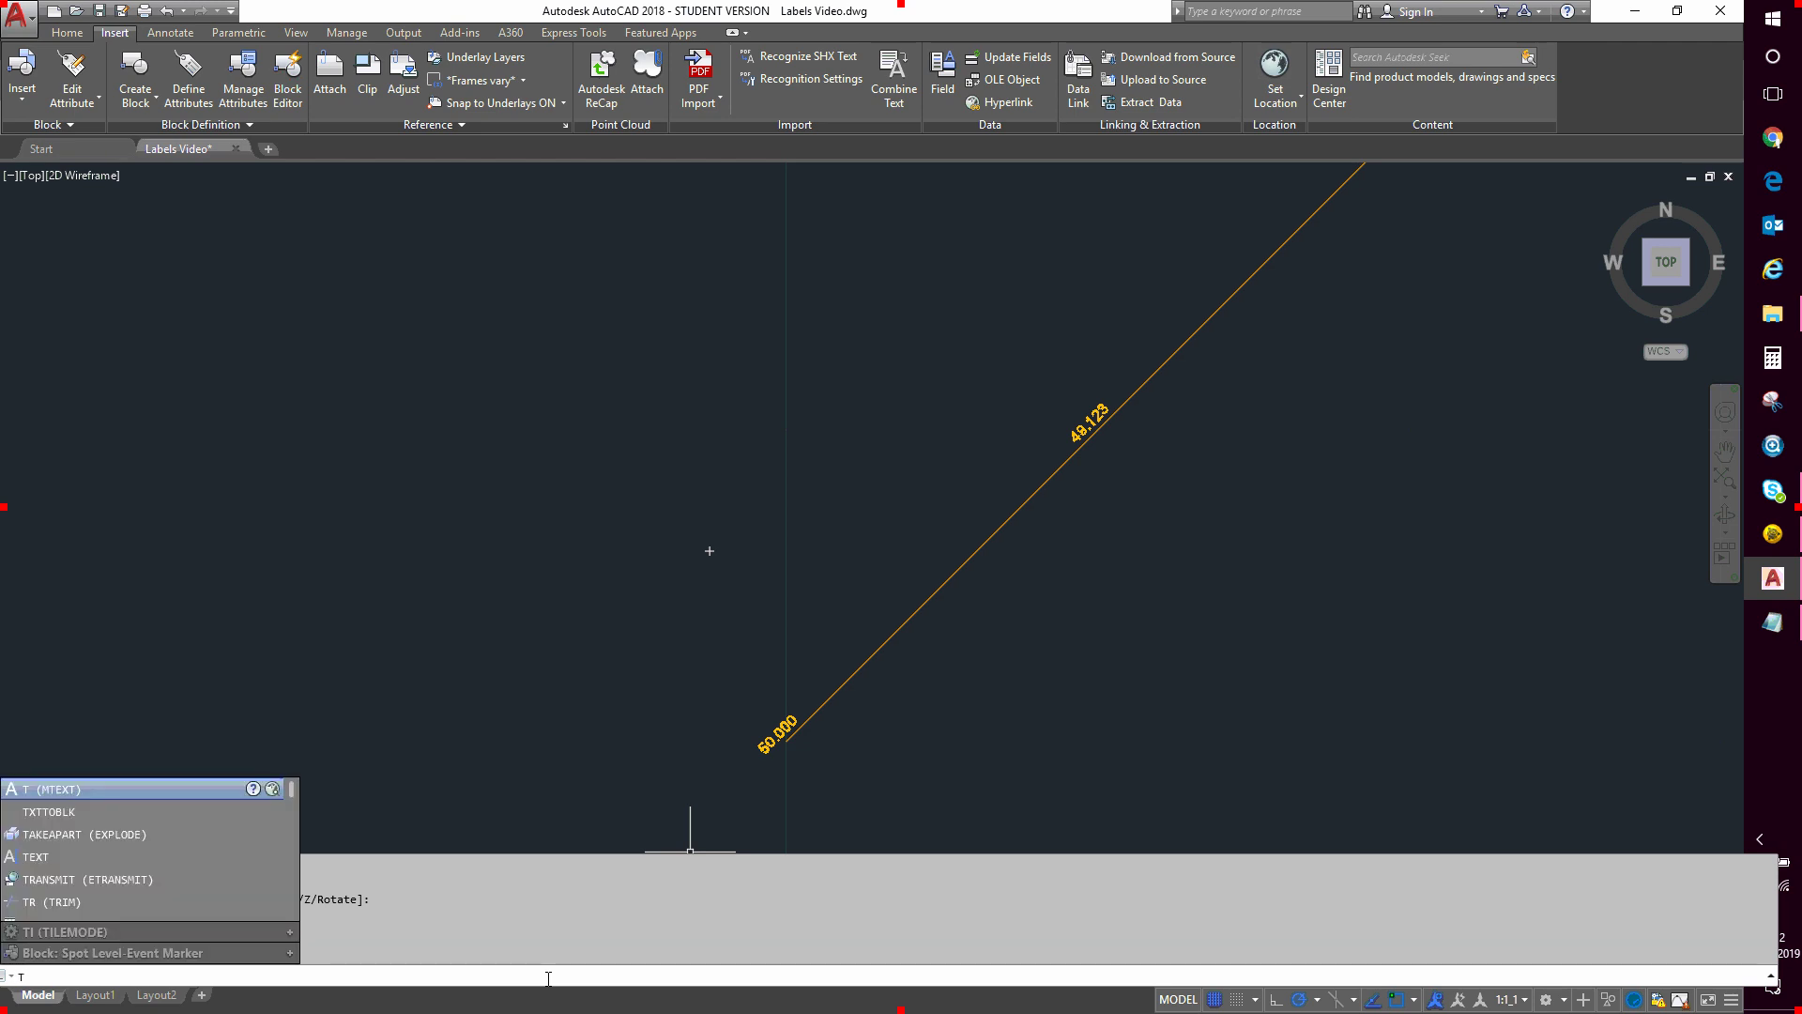
type("XT")
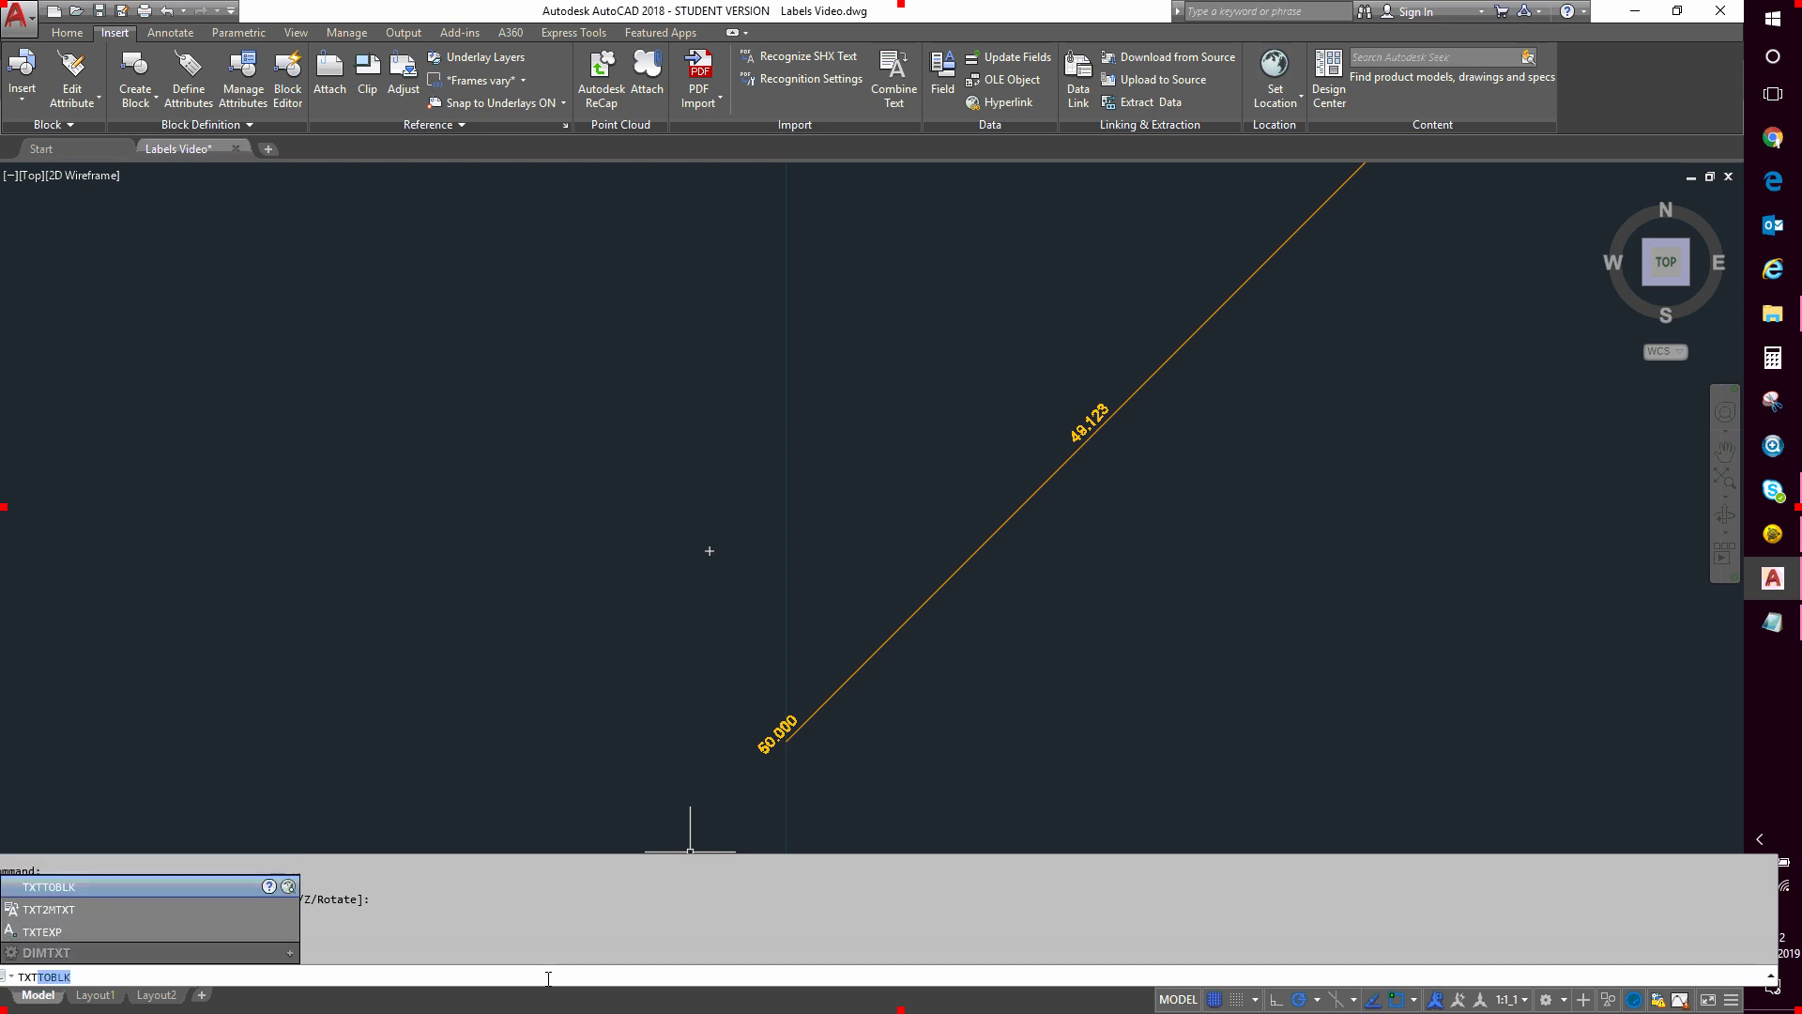
key("Return")
key("Escape")
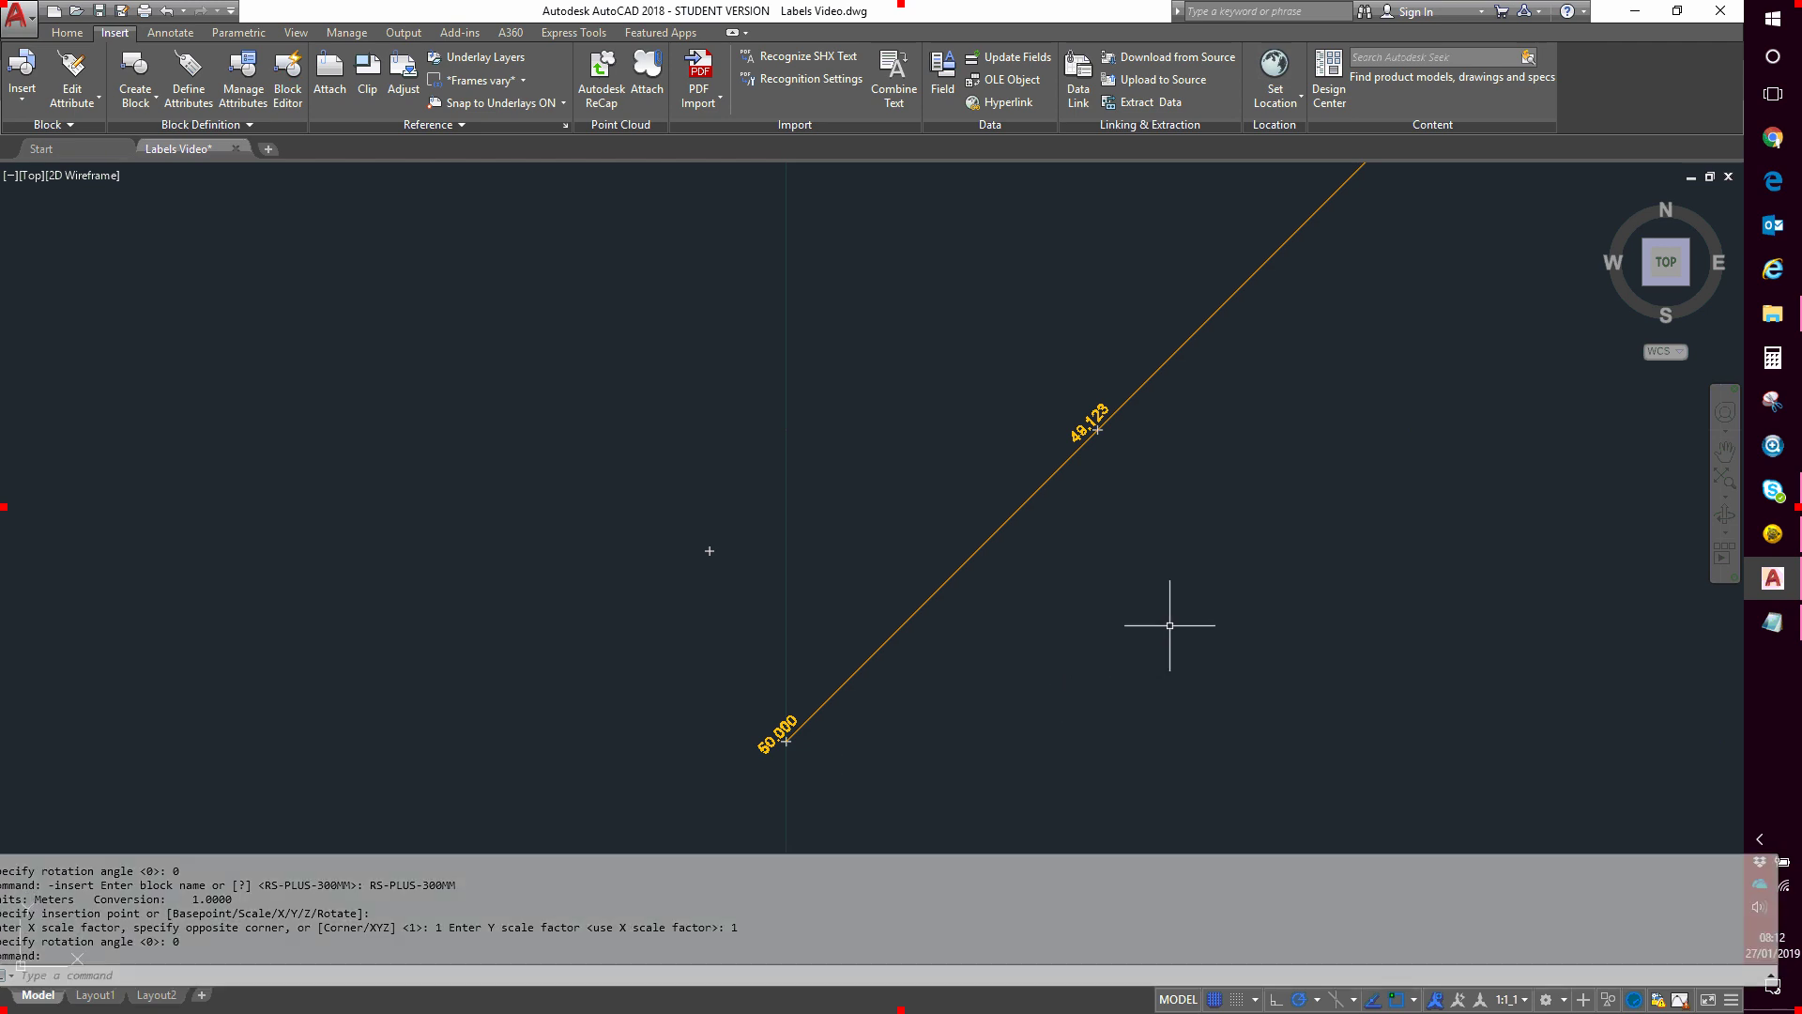
Examine the marker blocks along the line from the 50.000 label to the 49.437 label
middle_click_drag(1175, 344, 876, 555)
mouse_move(1120, 350)
middle_mouse_down()
mouse_move(919, 582)
mouse_move(1034, 521)
middle_mouse_up()
mouse_move(915, 646)
middle_mouse_down()
mouse_move(1100, 471)
mouse_move(1096, 444)
middle_mouse_up()
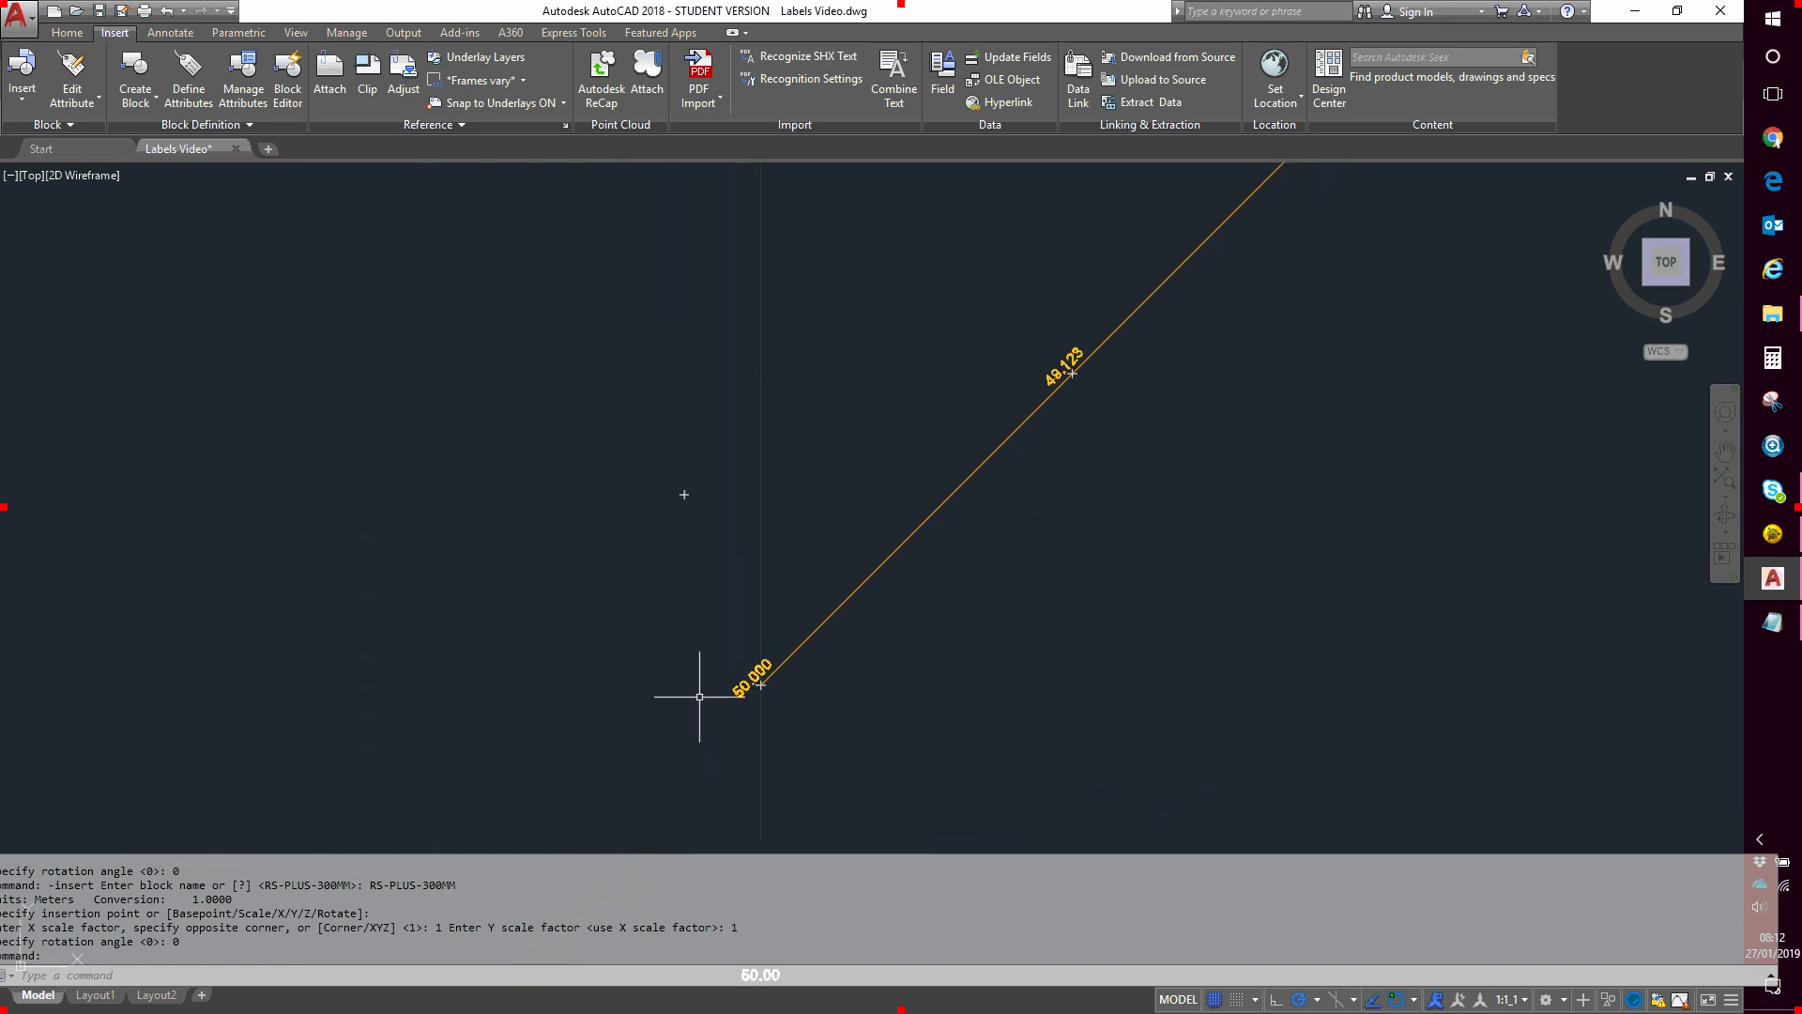
scroll(692, 704, "up", 3)
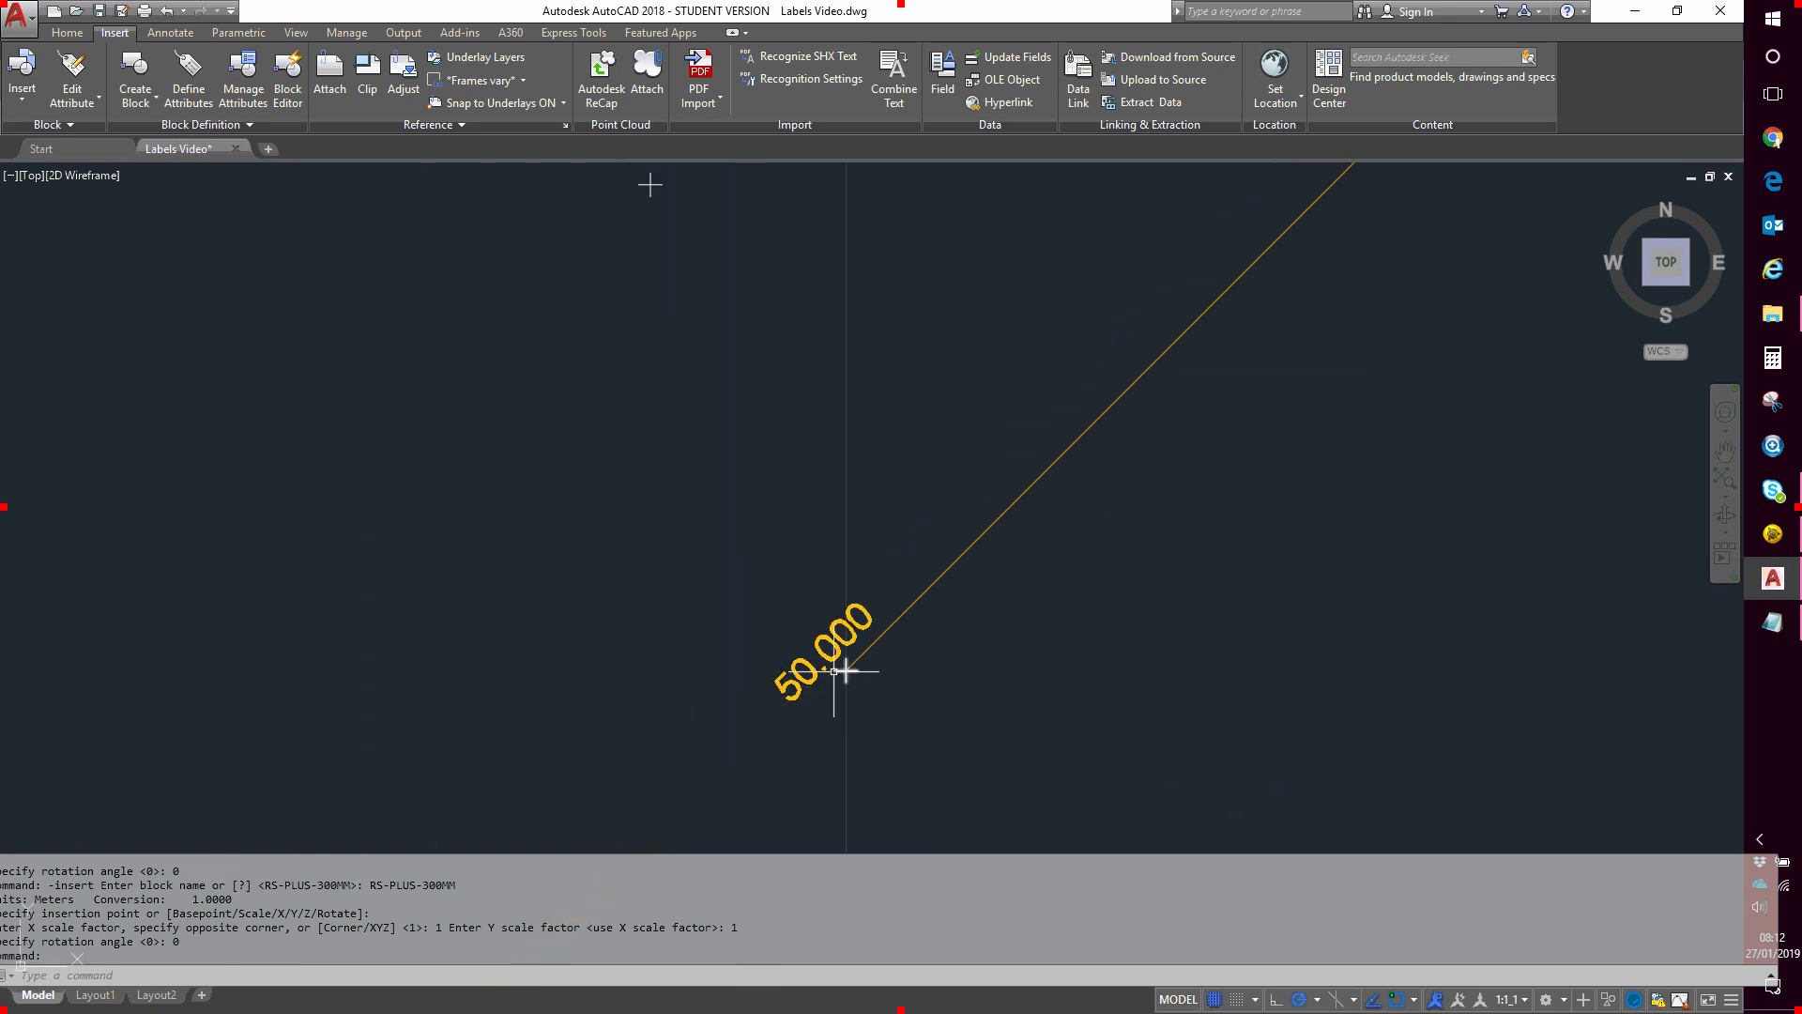
middle_click_drag(987, 514, 908, 575)
scroll(1076, 441, "up", 2)
mouse_move(1076, 441)
middle_mouse_down()
mouse_move(1099, 480)
mouse_move(1021, 565)
middle_mouse_up()
middle_click_drag(1419, 233, 1075, 555)
middle_click_drag(1350, 249, 1096, 502)
scroll(1194, 354, "up", 6)
scroll(1193, 354, "down", 6)
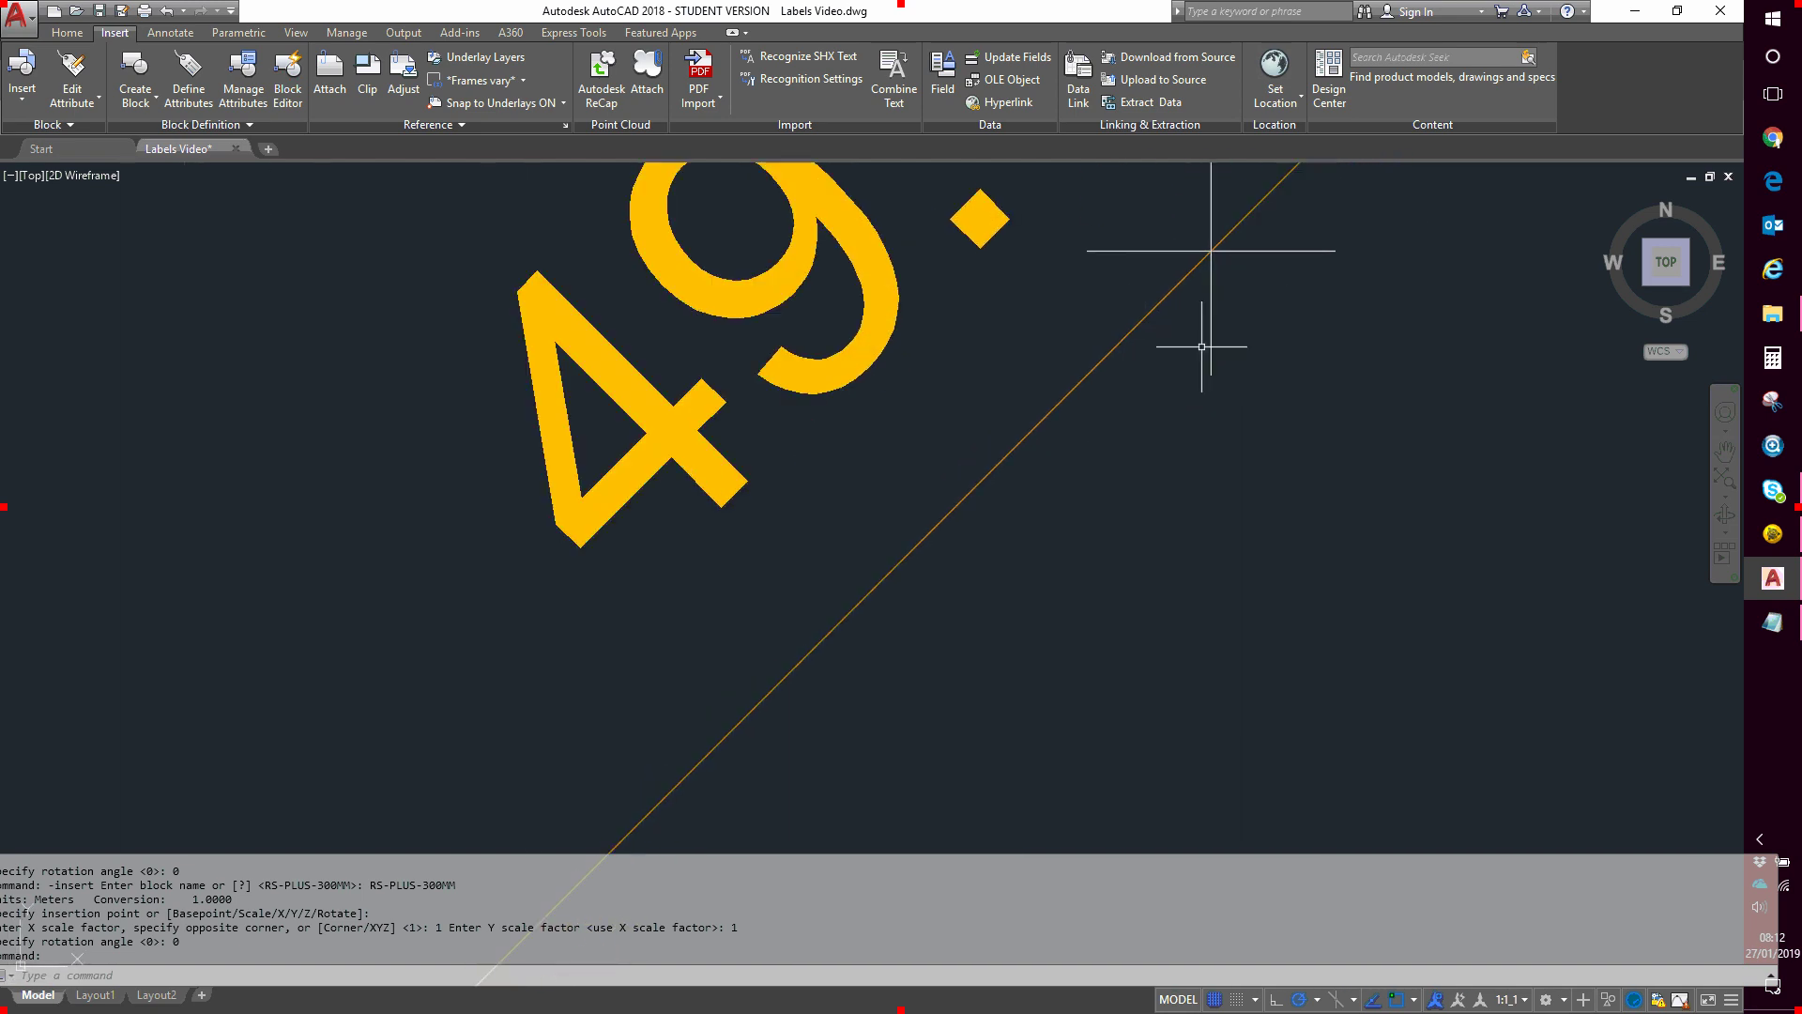
middle_click_drag(1199, 341, 969, 549)
middle_click_drag(1366, 259, 1045, 586)
middle_click_drag(1356, 306, 1065, 539)
middle_click_drag(1360, 235, 1057, 531)
scroll(1058, 532, "down", 8)
middle_click_drag(1213, 397, 1174, 479)
scroll(1116, 537, "up", 12)
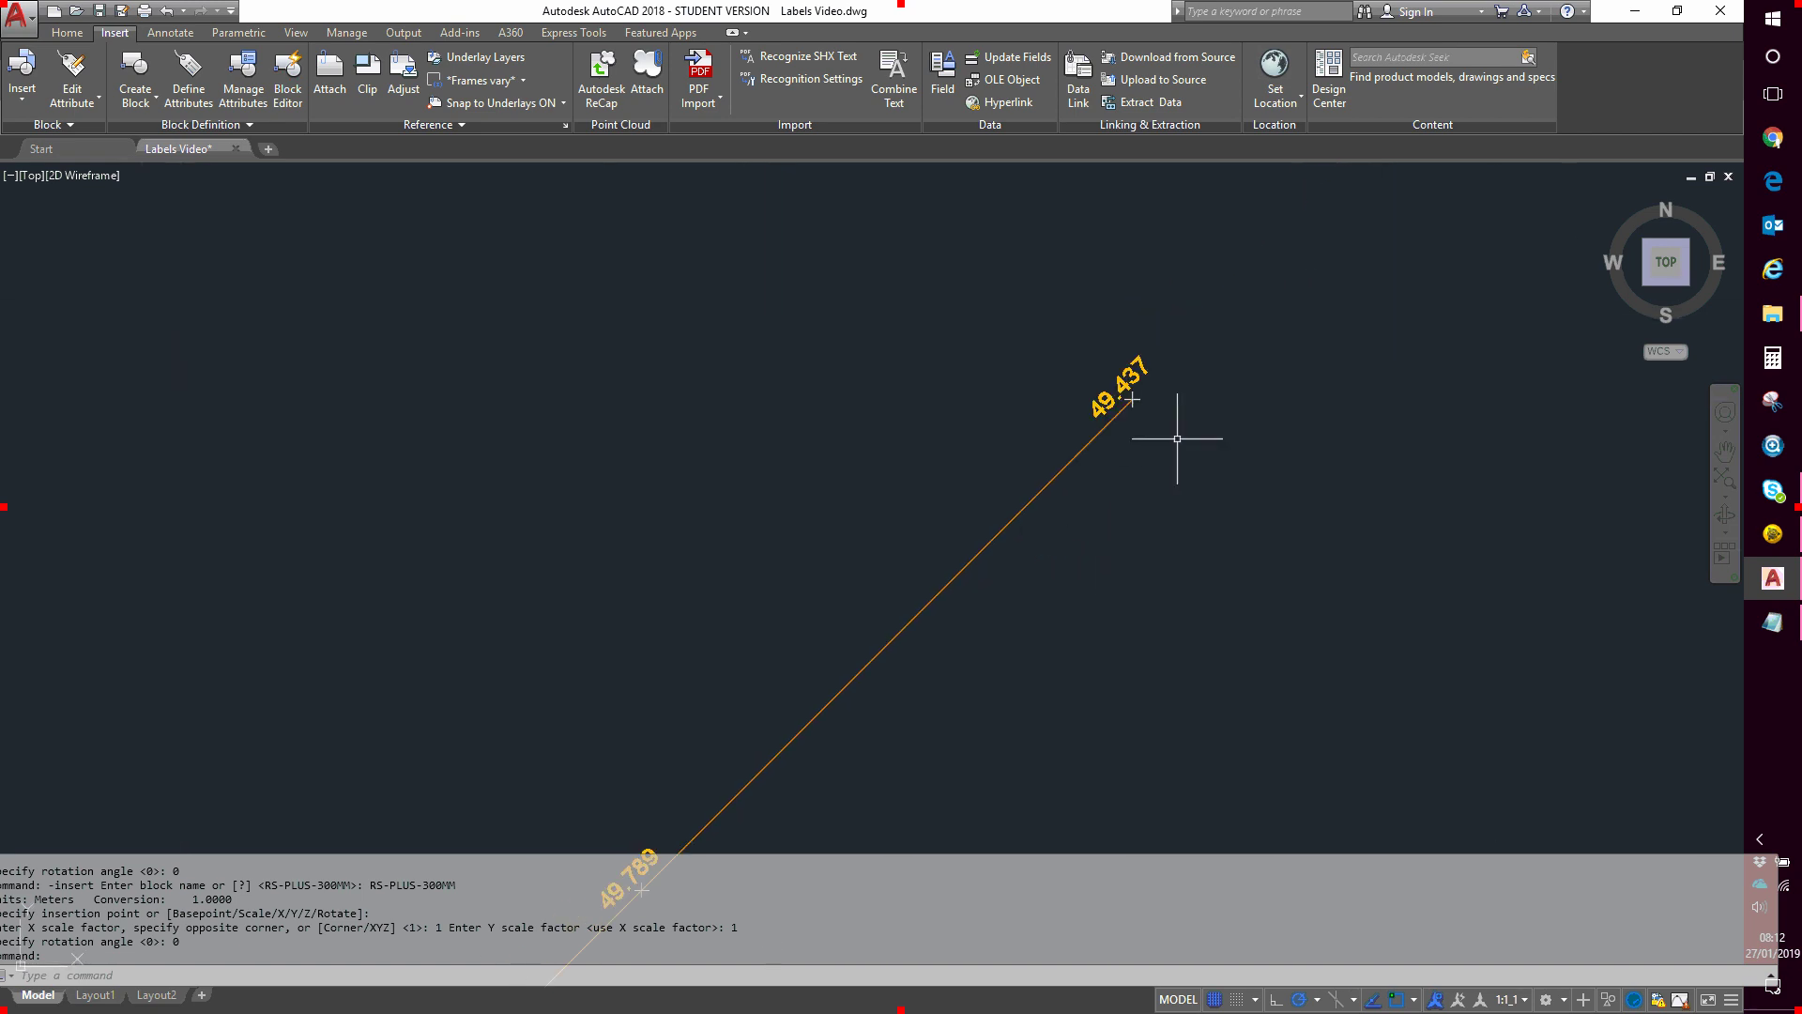
Select the marker block at the 49.437 label and check its layer, position and block name in its properties
middle_click_drag(1096, 349, 1108, 474)
left_click(1026, 414)
left_click(993, 397)
right_click(1022, 402)
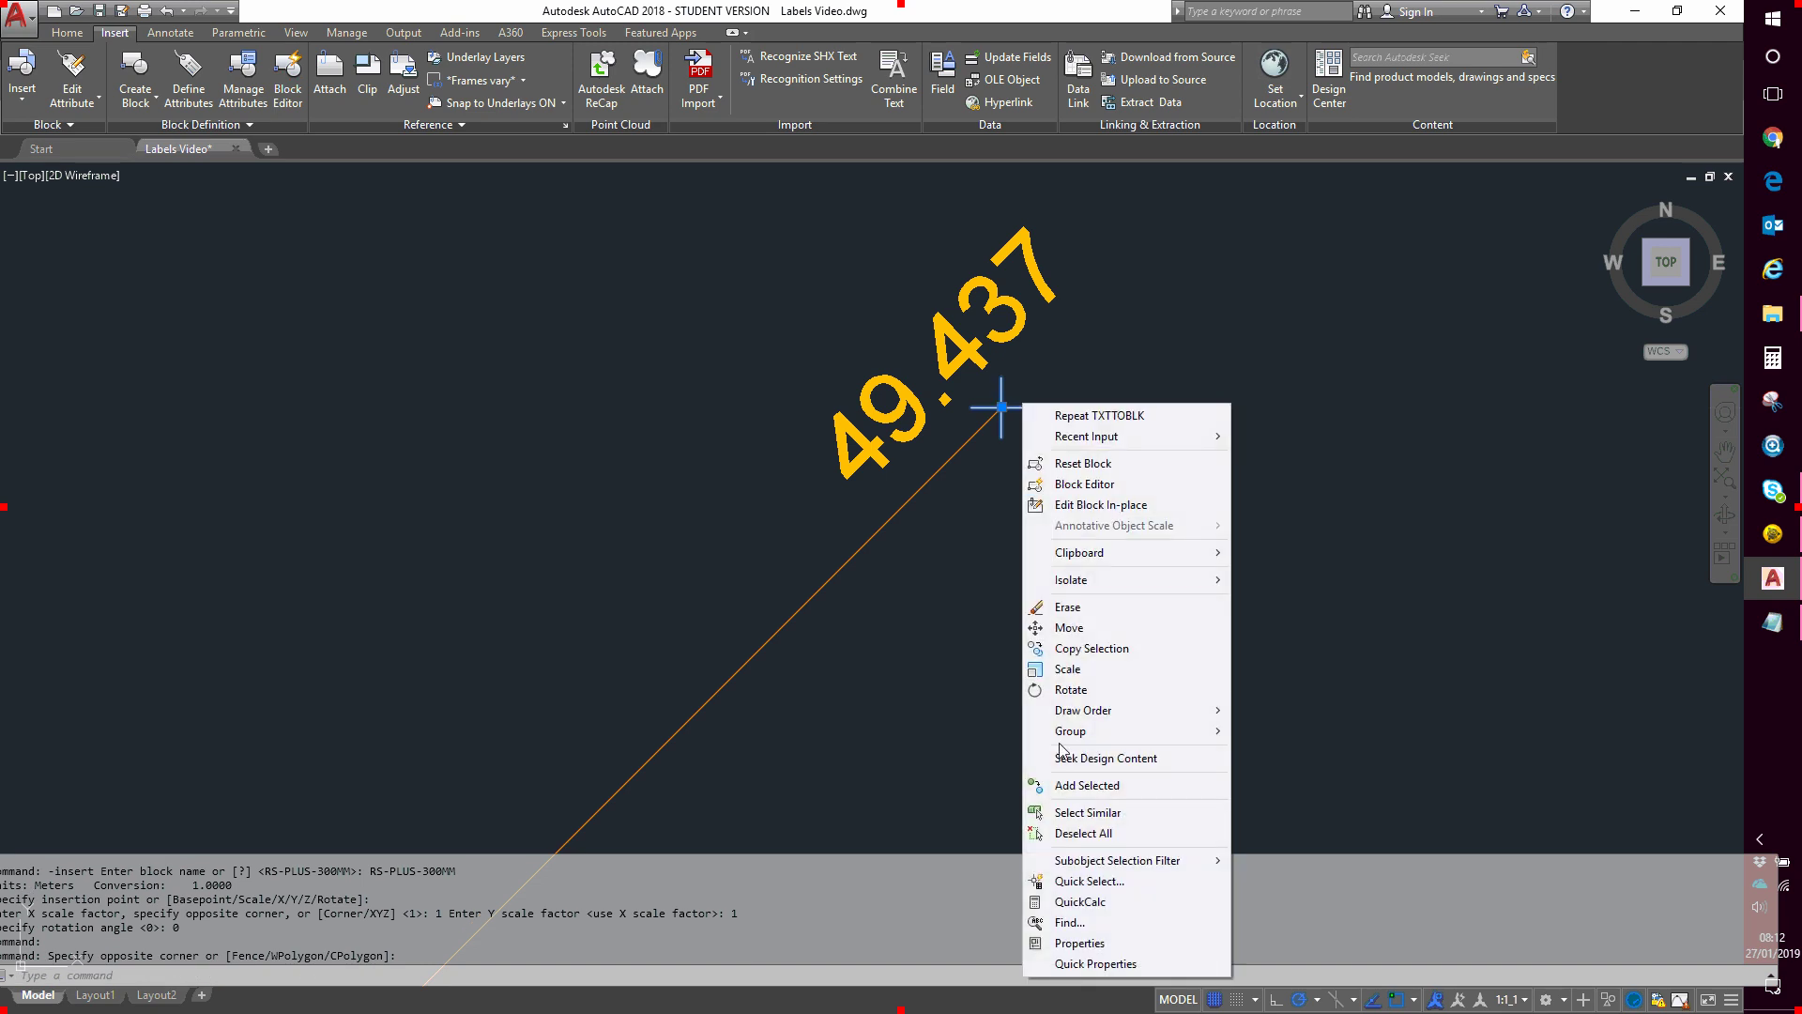
left_click(1105, 943)
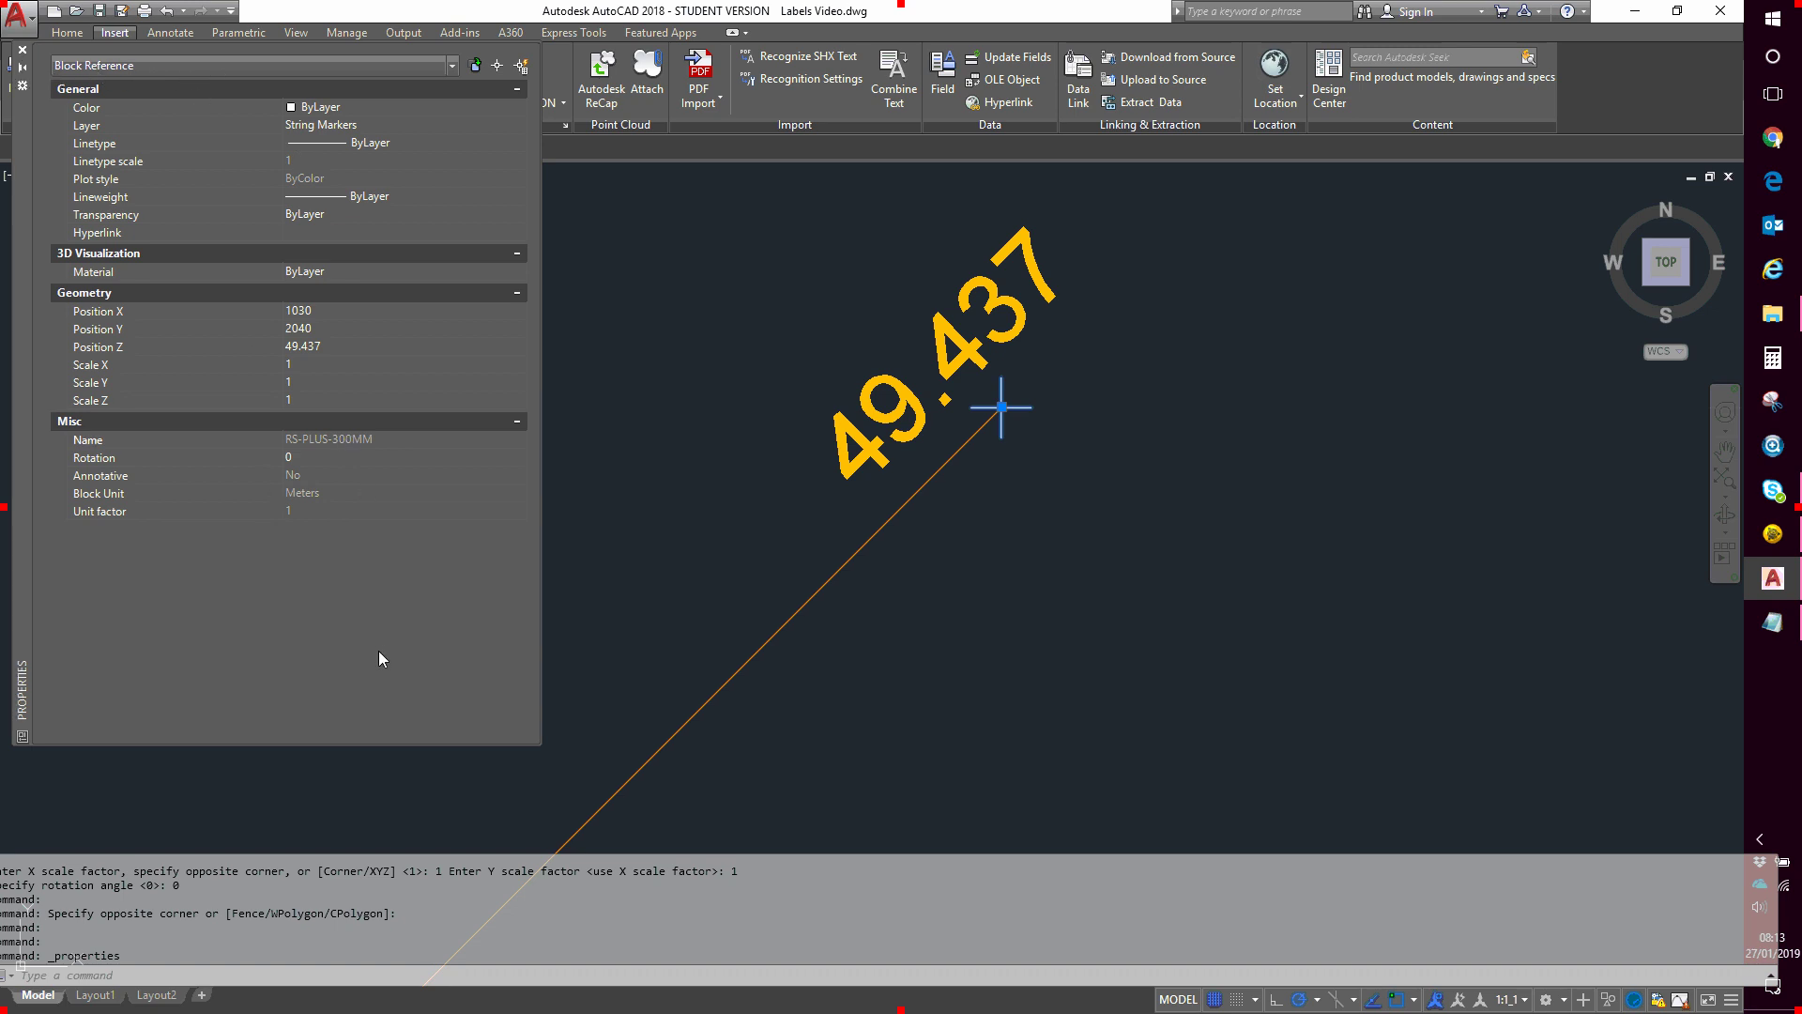
left_click(23, 49)
Erase the stray marker block in the empty space near the 50.000 label
scroll(878, 673, "down", 4)
scroll(957, 526, "down", 5)
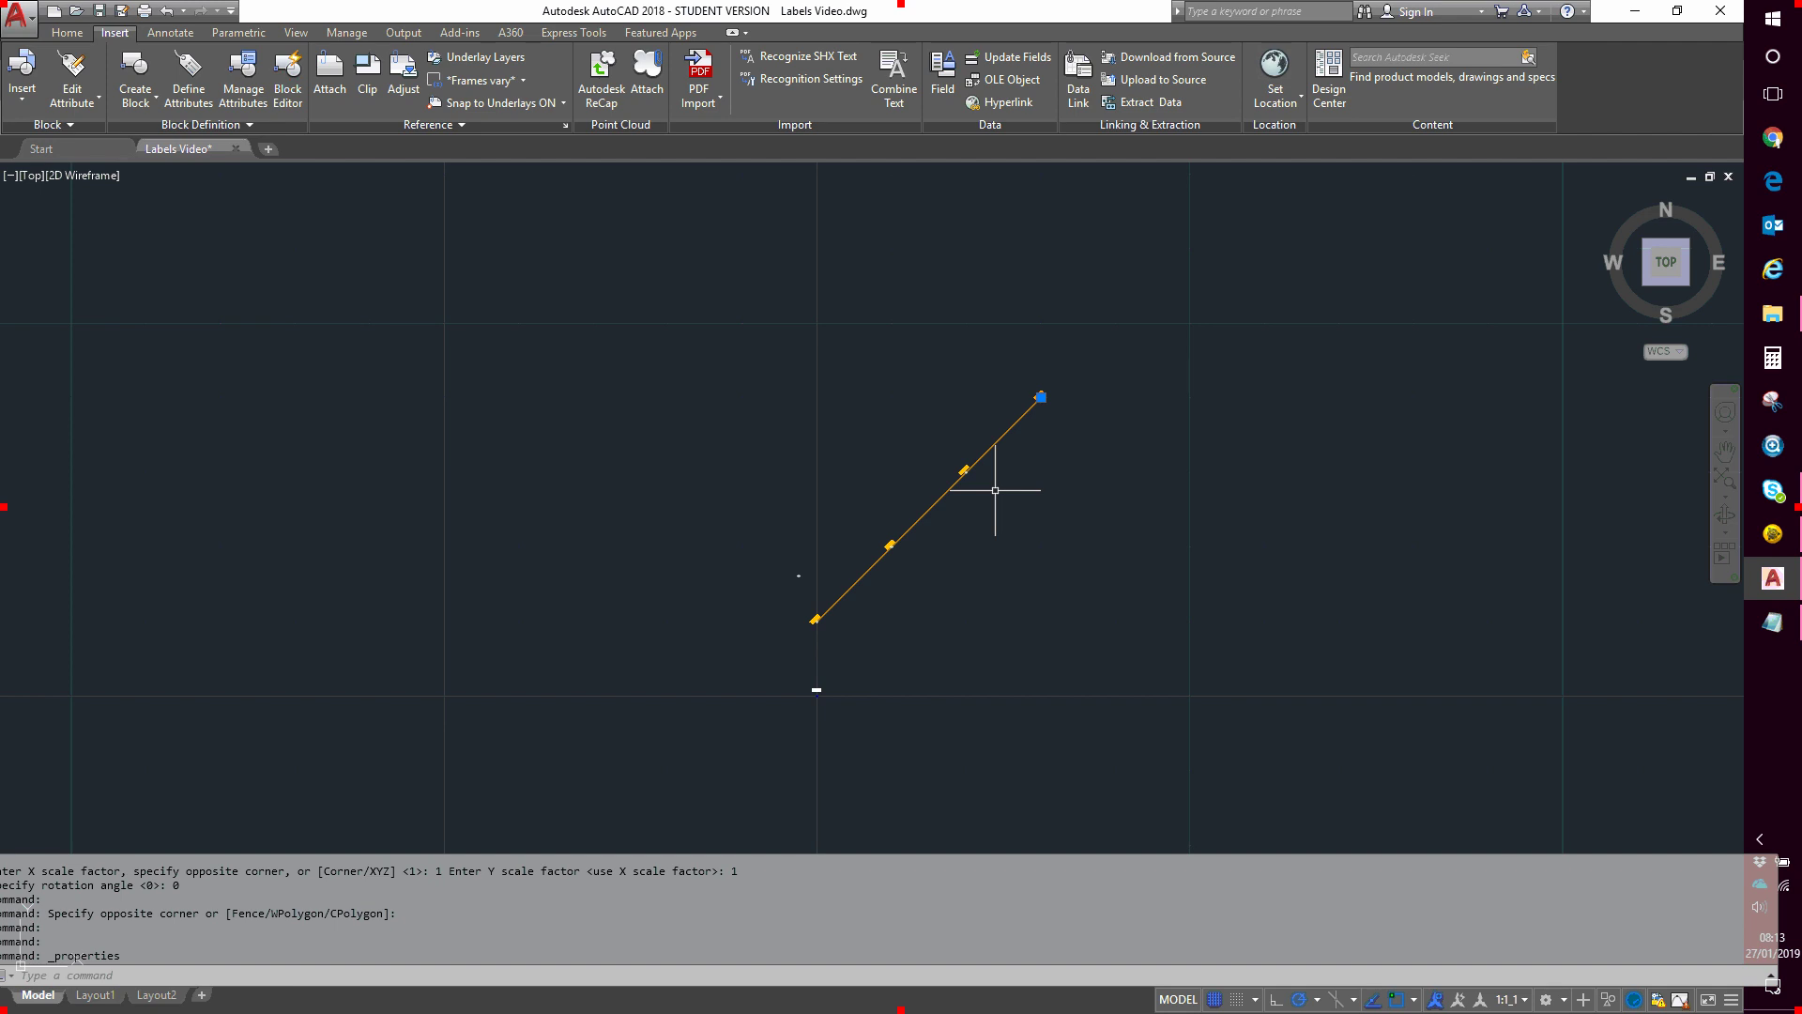
scroll(995, 490, "up", 5)
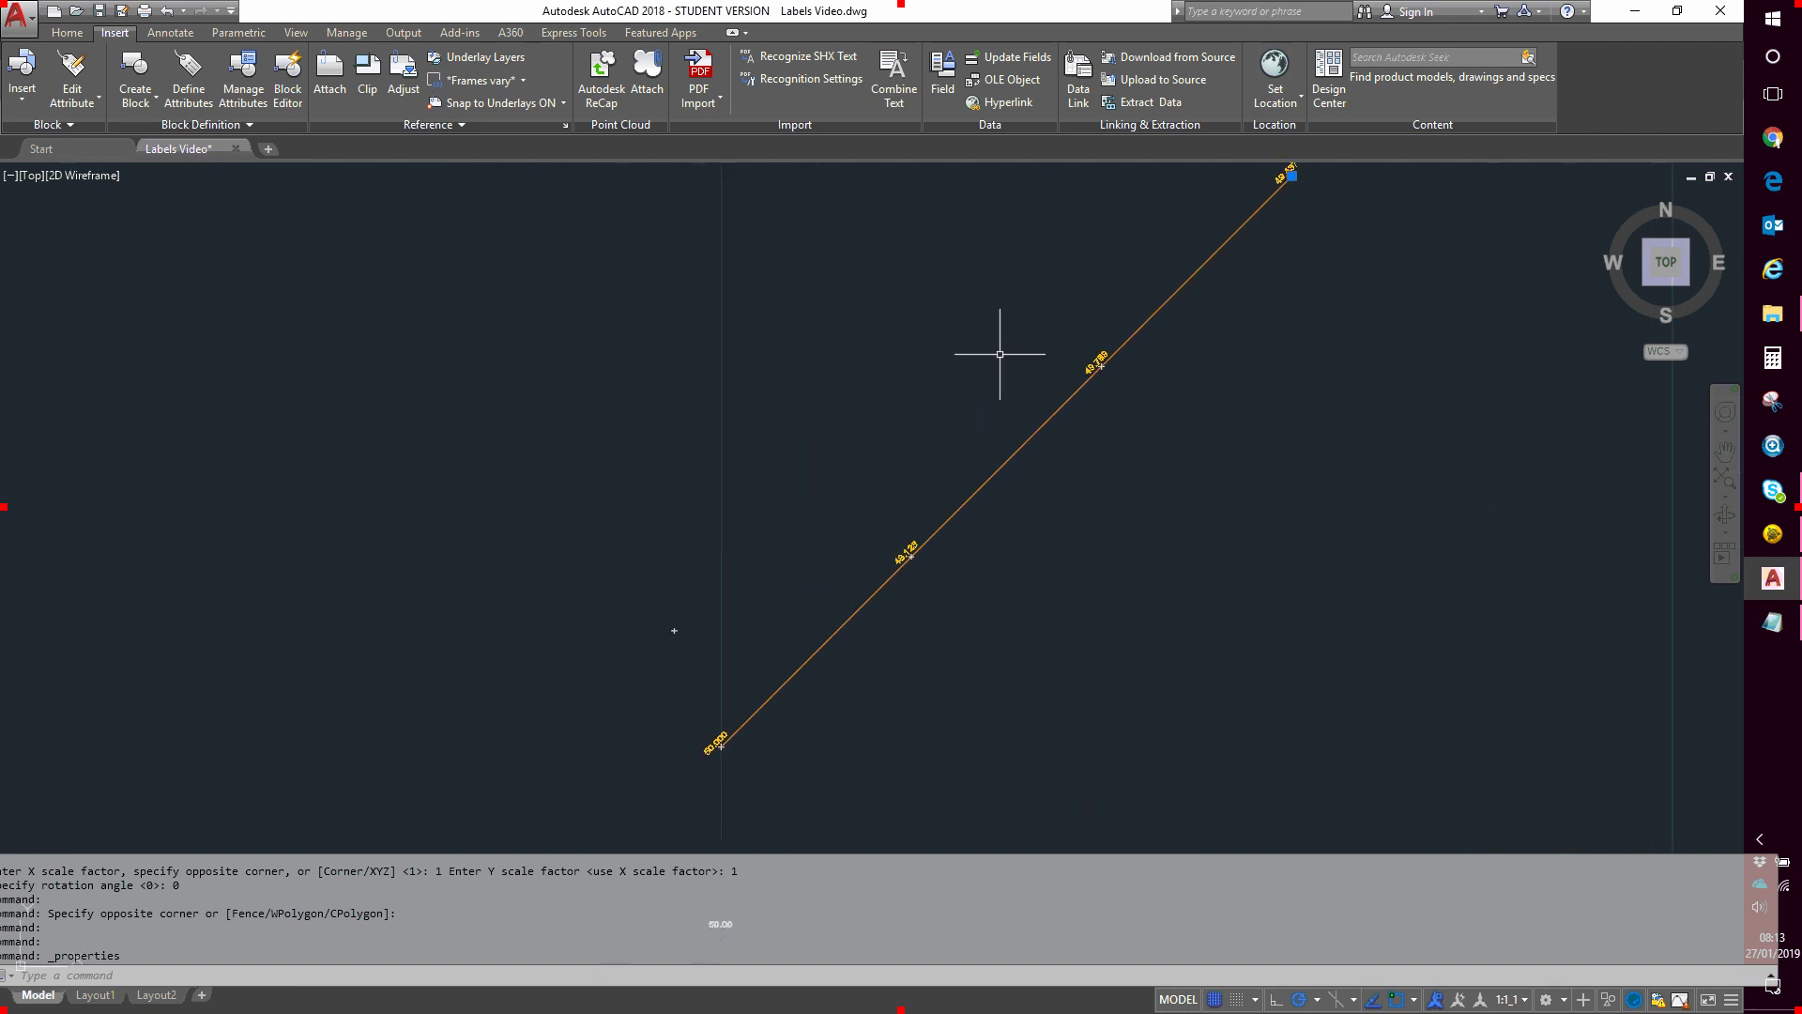
left_click(752, 559)
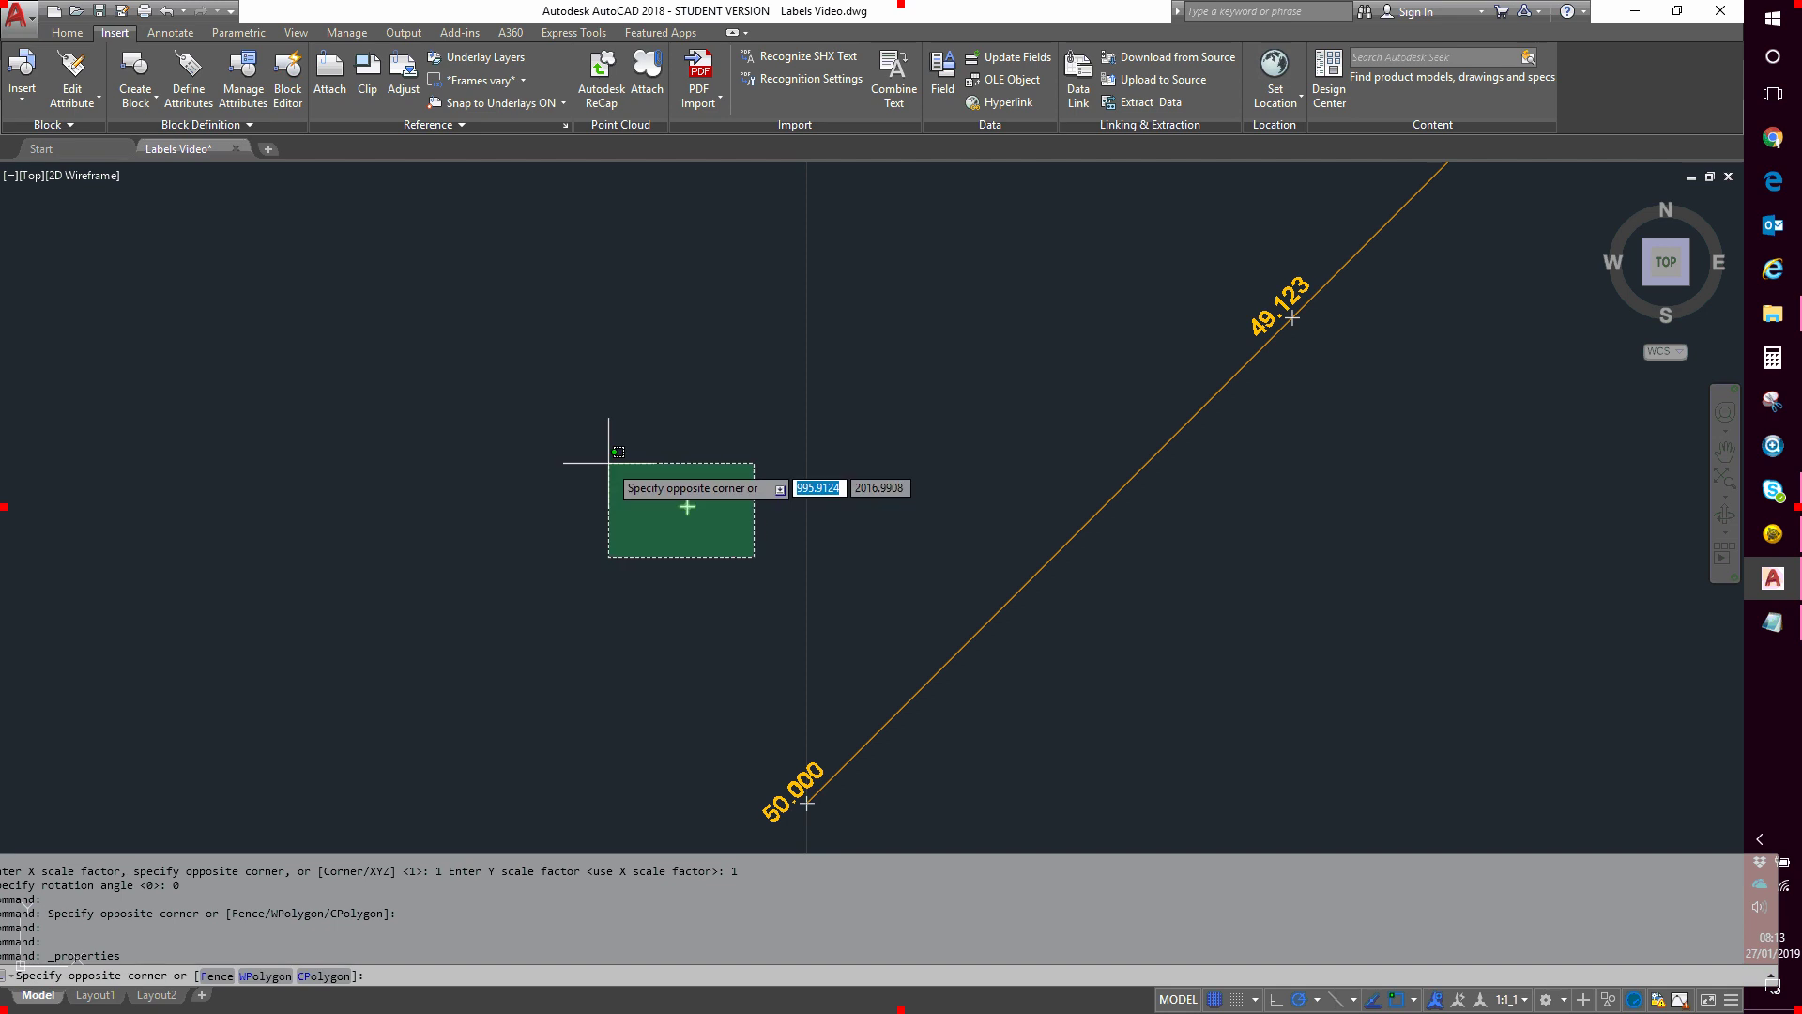
left_click(608, 471)
right_click(692, 508)
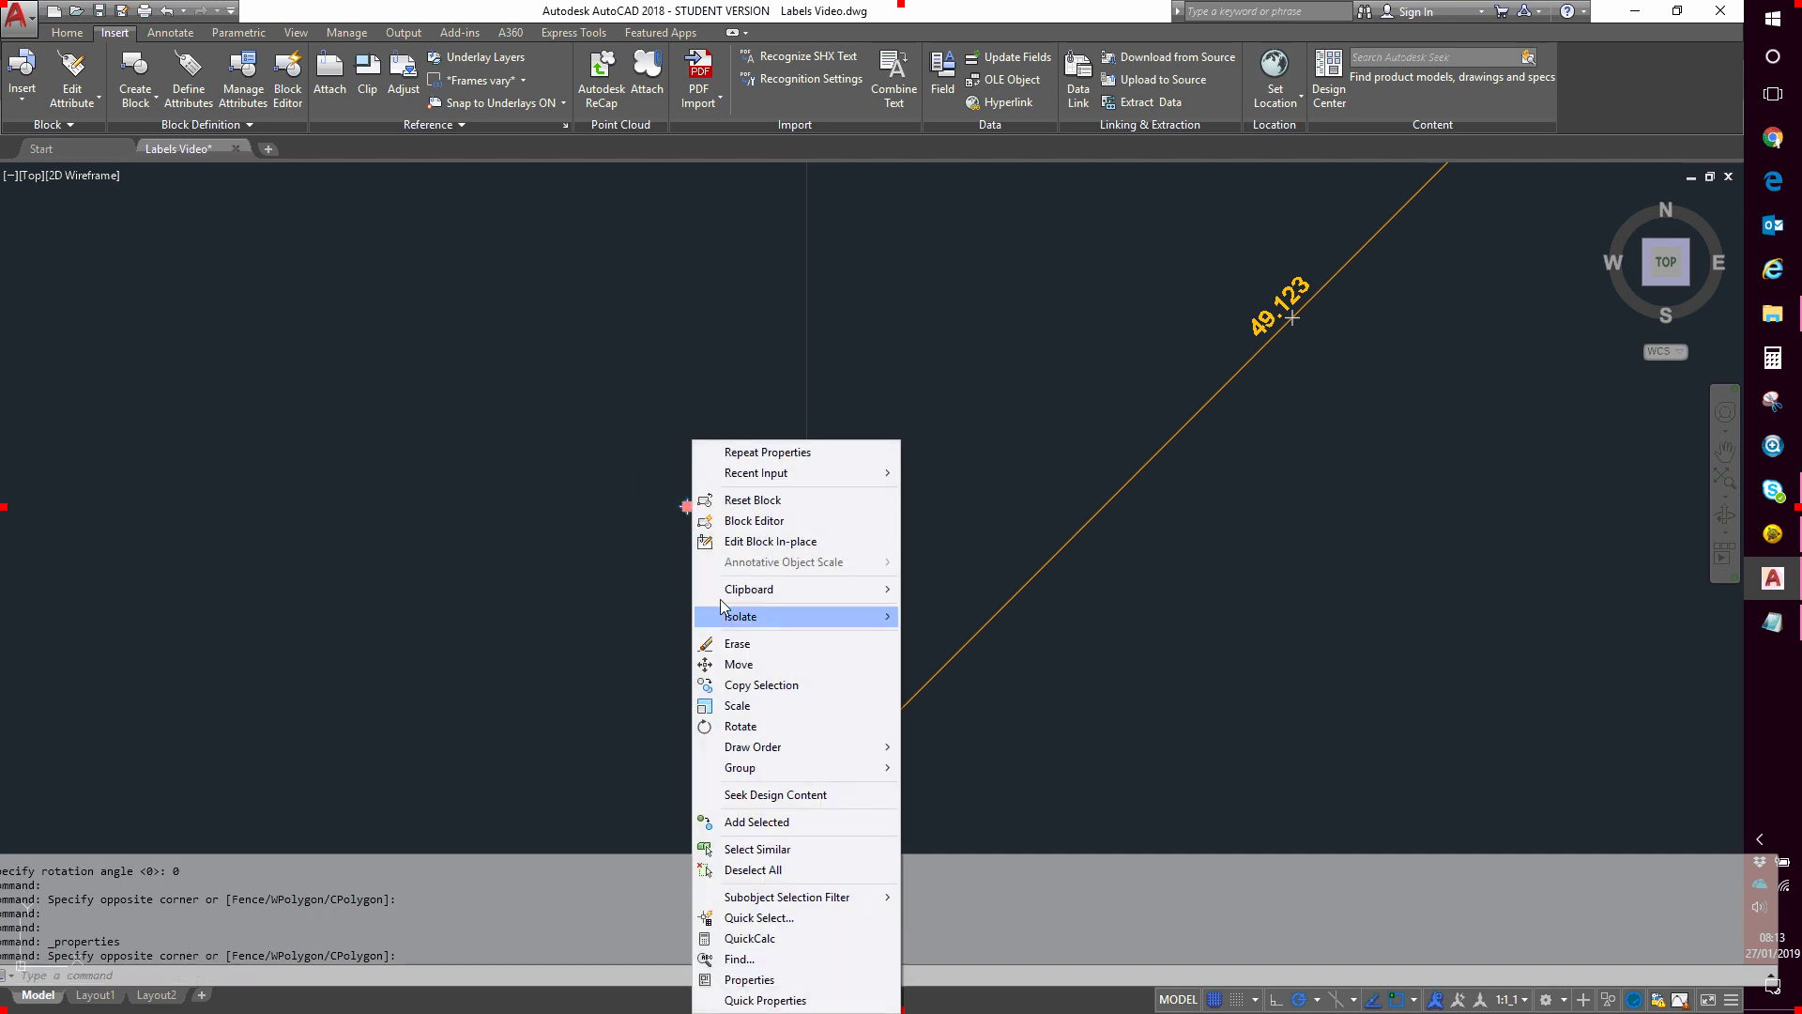
left_click(738, 644)
middle_click_drag(1314, 474, 1195, 627)
middle_click_drag(1313, 352, 978, 615)
scroll(1239, 460, "down", 2)
mouse_move(1195, 570)
middle_mouse_down()
mouse_move(1184, 437)
mouse_move(1001, 628)
mouse_move(1213, 356)
middle_mouse_up()
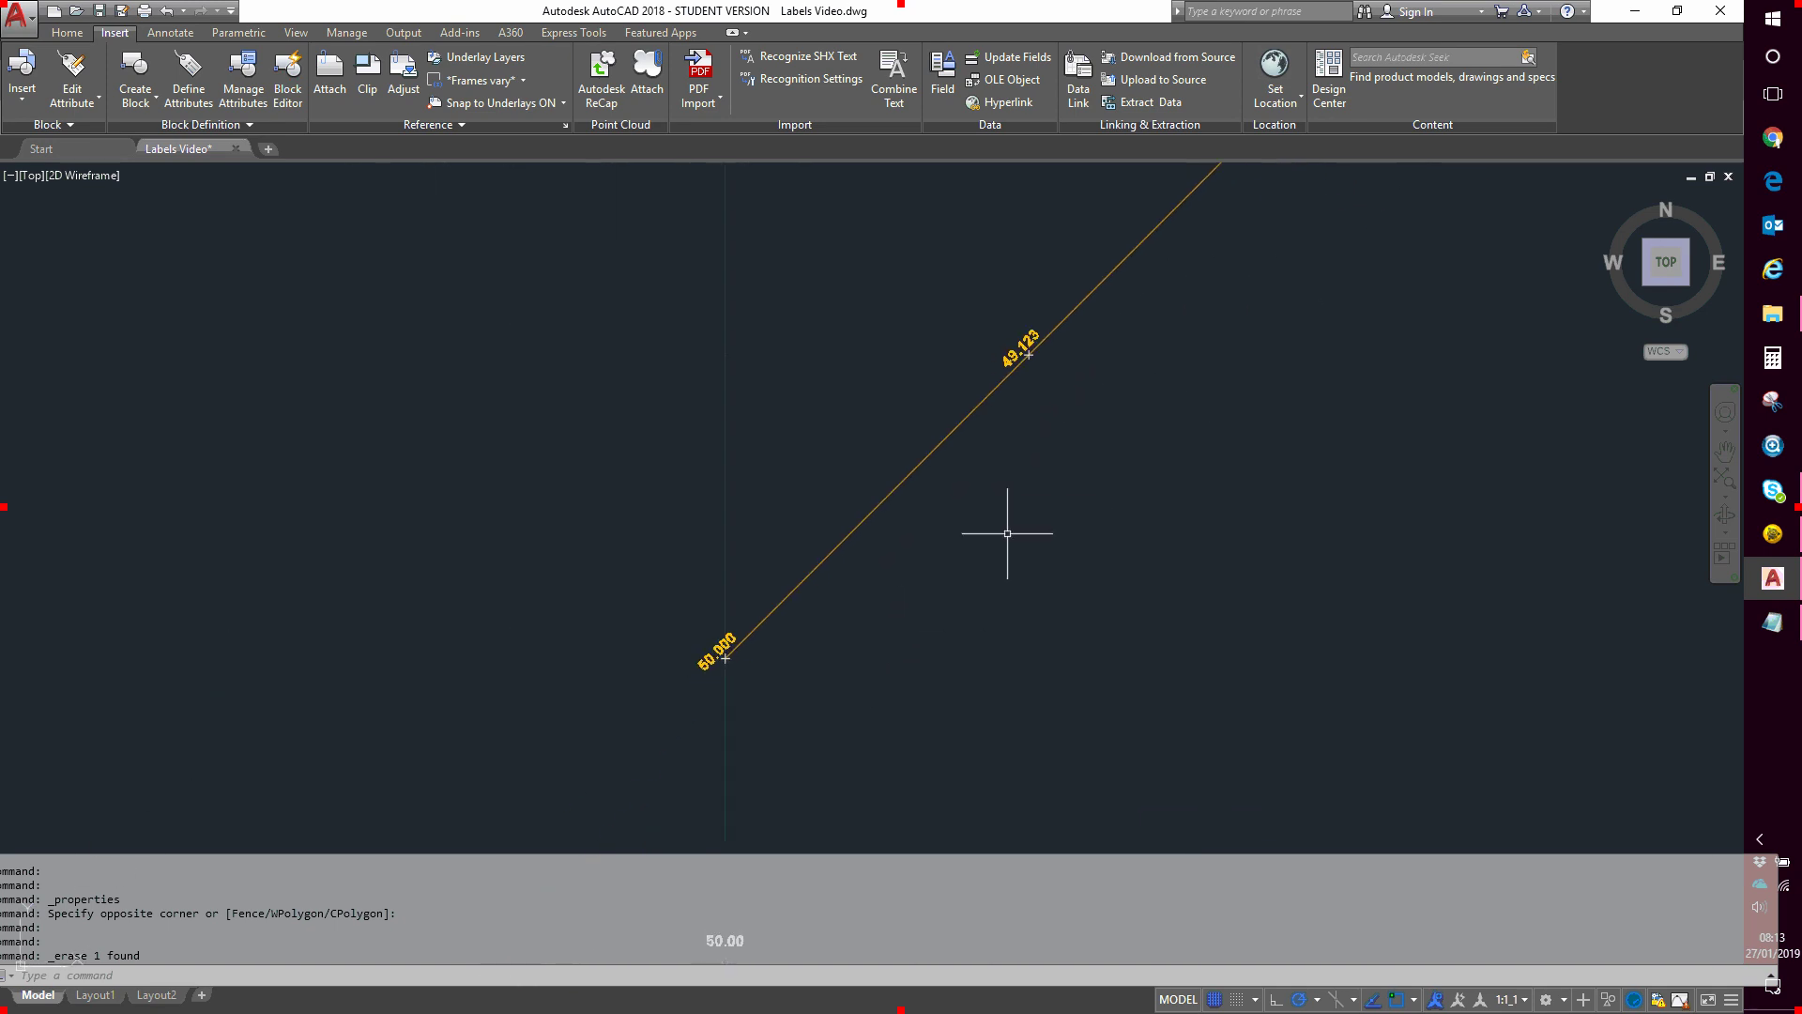